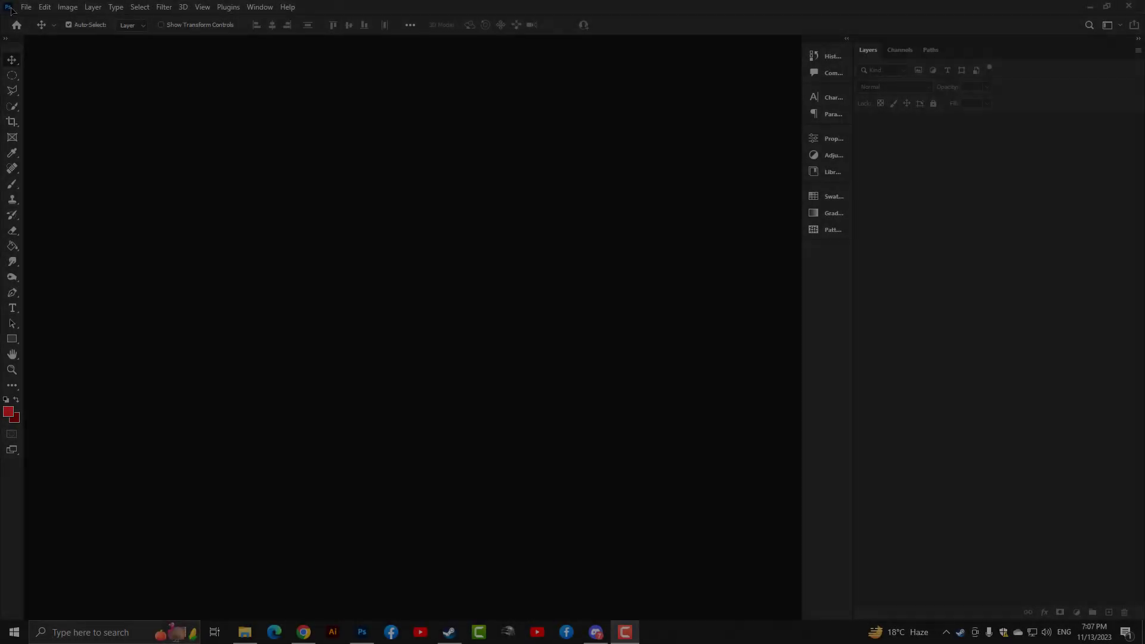
Step: Create a new document from the A4 preset (300 ppi), named 'Food Flyer Design'
{"action": "left_click", "coordinate": [27, 7]}
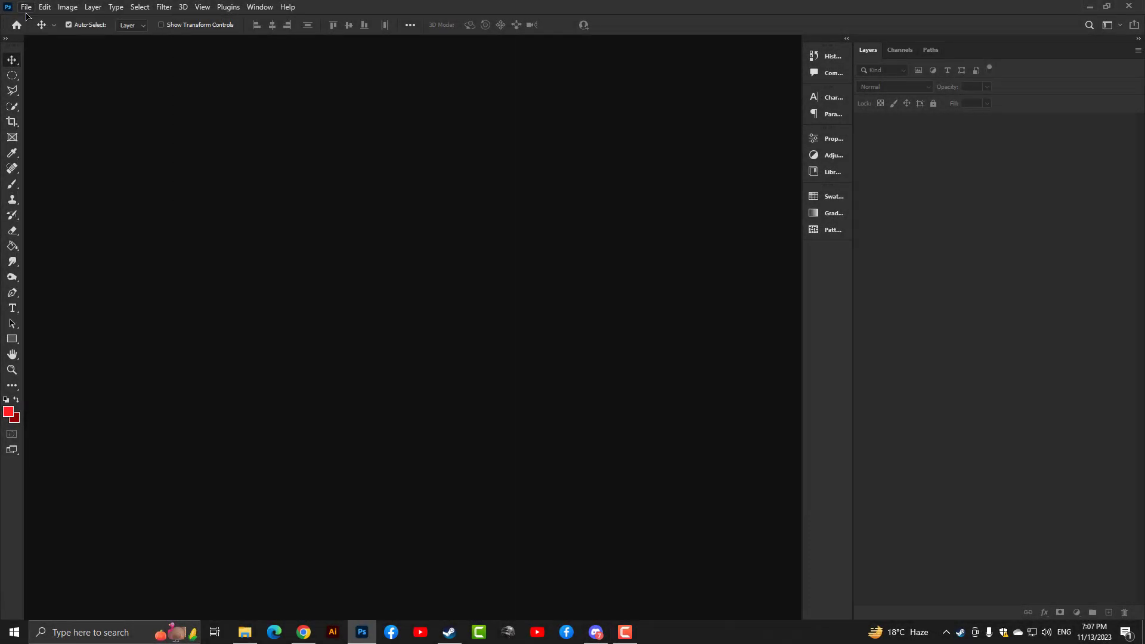
{"action": "left_click", "coordinate": [28, 8]}
{"action": "left_click", "coordinate": [39, 19]}
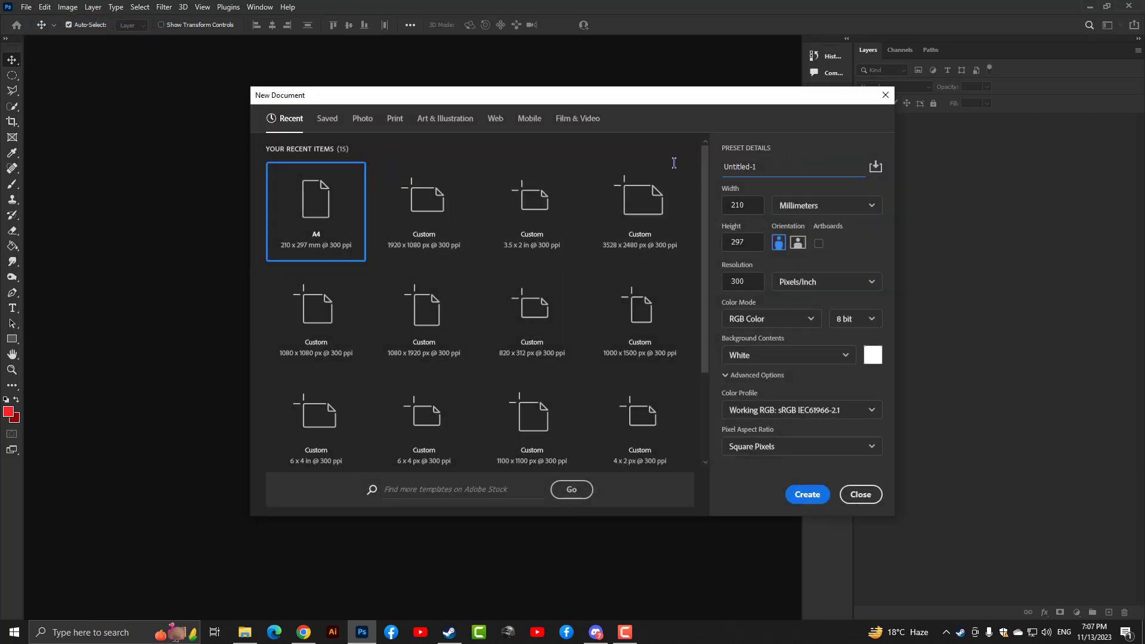
{"action": "double_click", "coordinate": [775, 169]}
{"action": "double_click", "coordinate": [774, 170]}
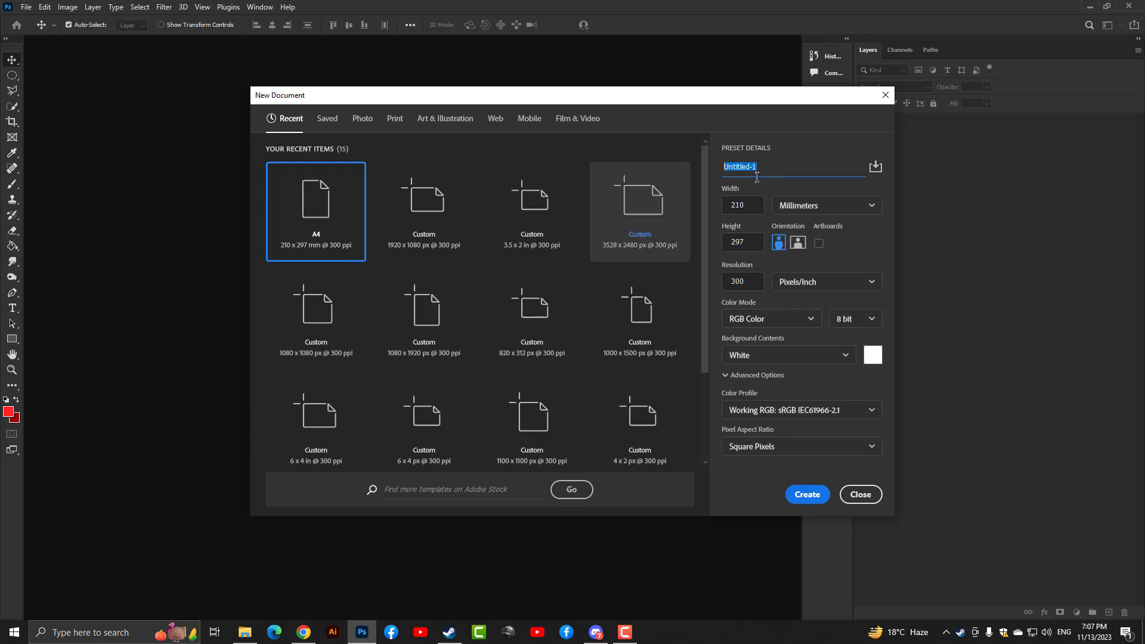
{"action": "type", "text": "Food Flyer Design"}
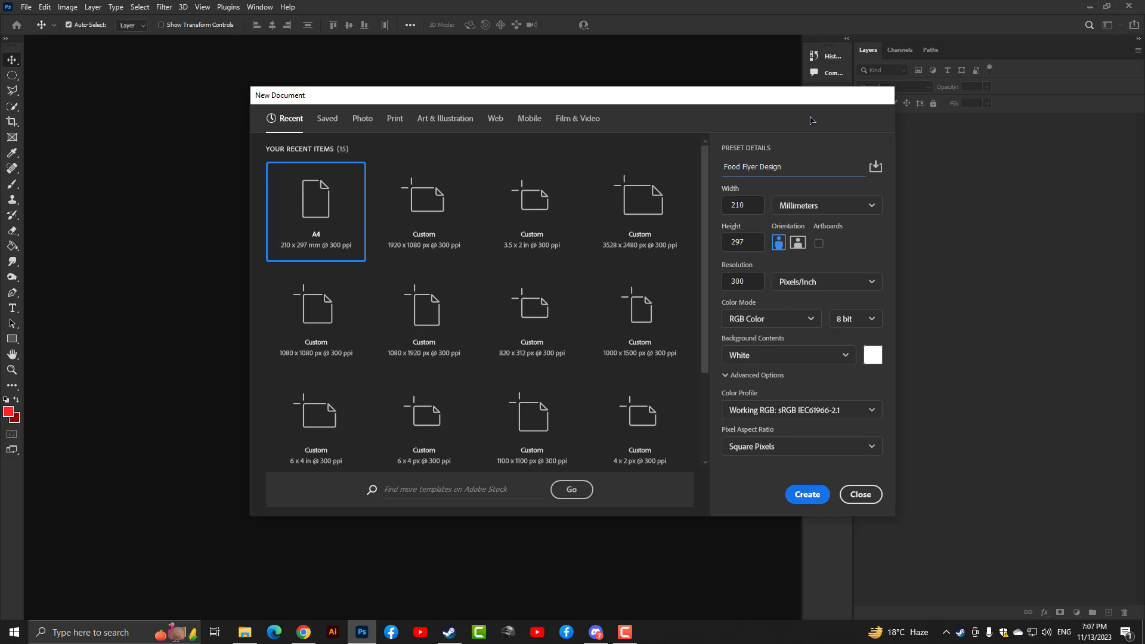
{"action": "key", "text": "Return"}
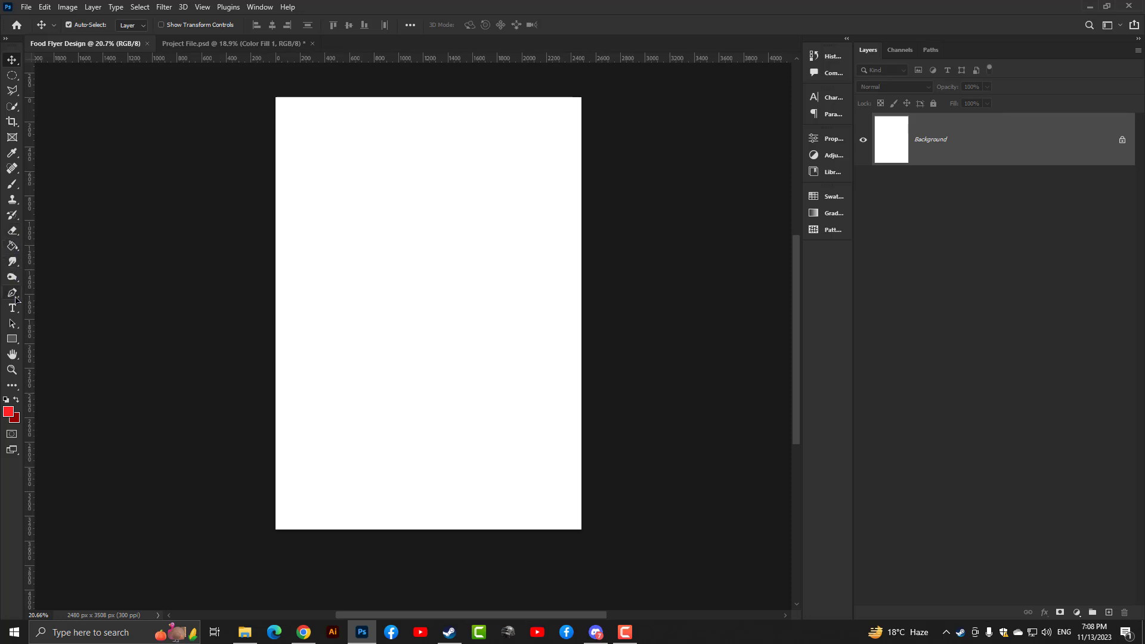
Step: Draw a closed Pen path with a curved wavy top and corners below the page bottom
{"action": "left_click", "coordinate": [13, 294]}
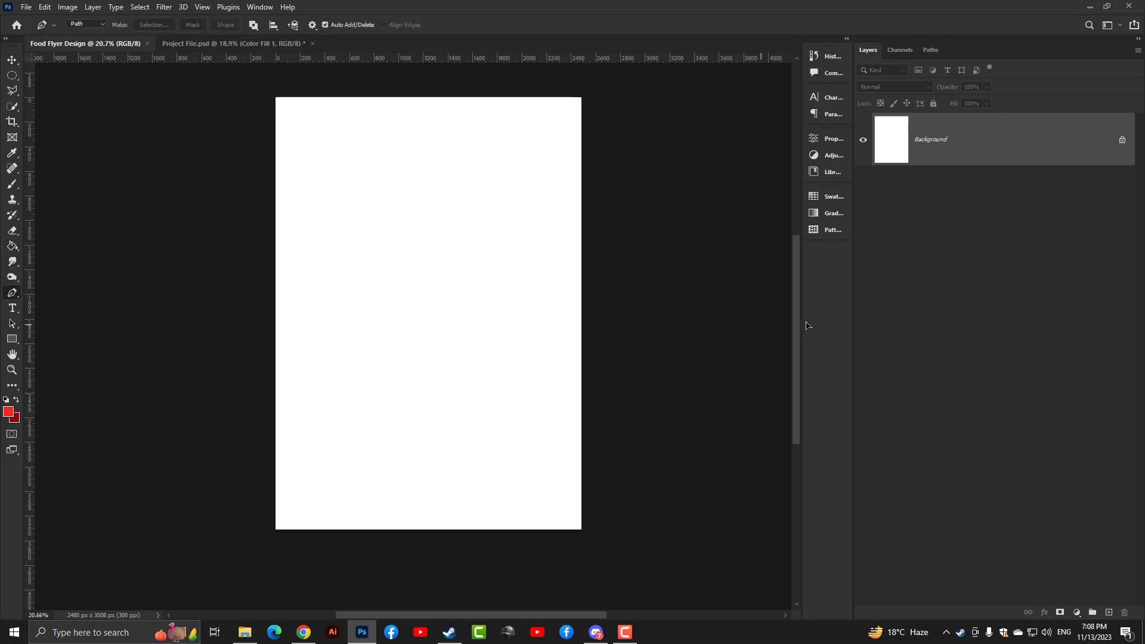
{"action": "left_click", "coordinate": [253, 269]}
{"action": "left_click_drag", "start_coordinate": [385, 302], "coordinate": [471, 258]}
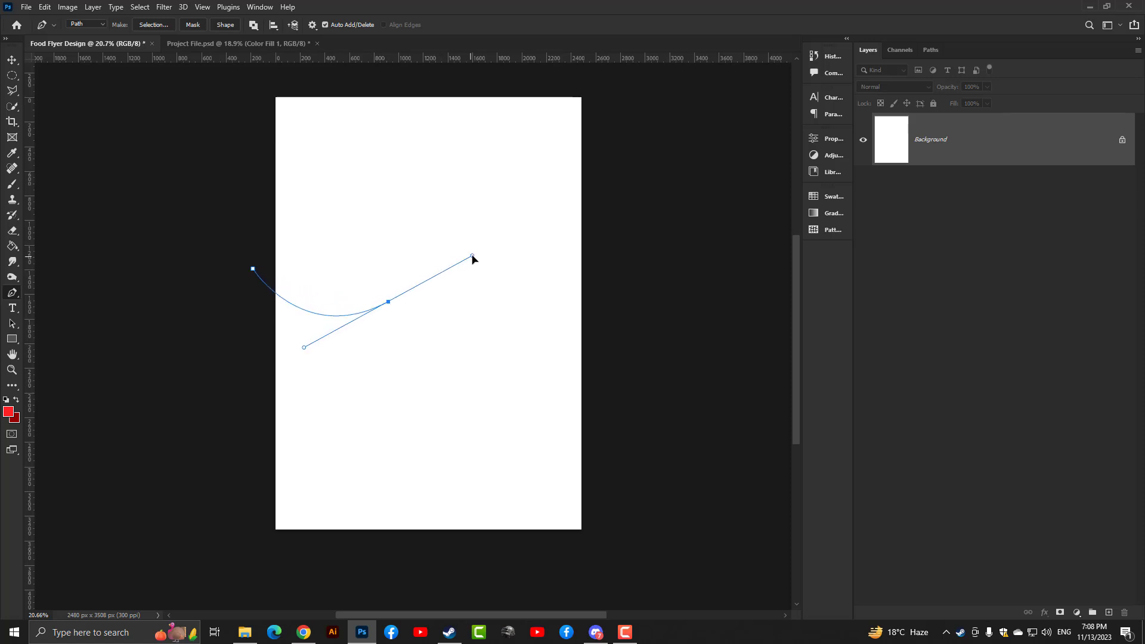
{"action": "key", "text": "ctrl+z"}
{"action": "left_click_drag", "start_coordinate": [437, 295], "coordinate": [541, 221]}
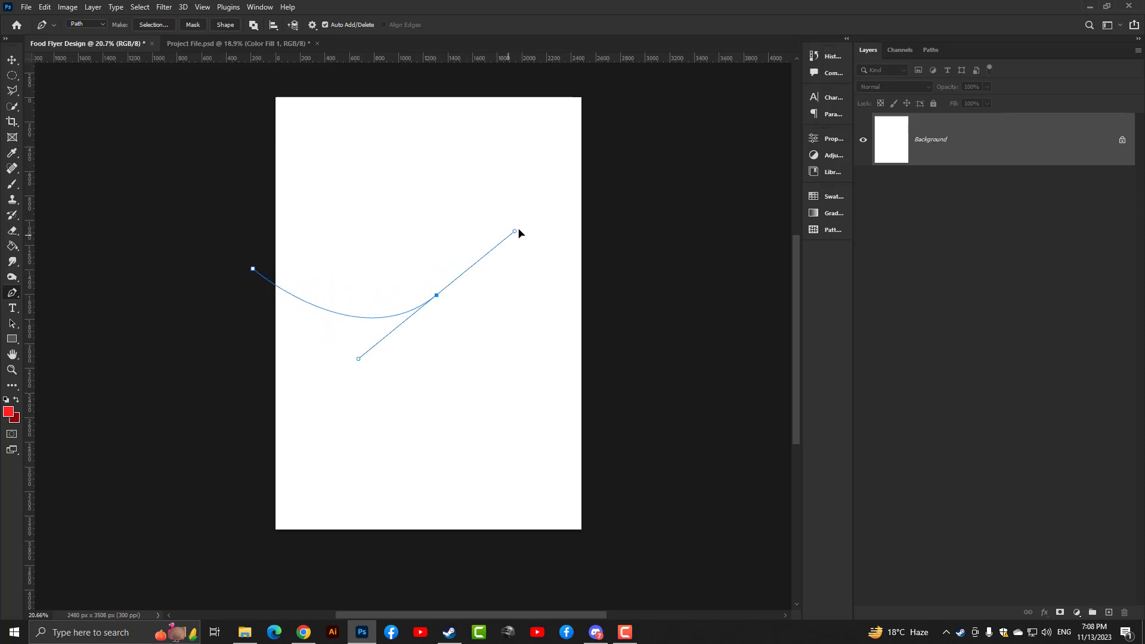
{"action": "mouse_move", "coordinate": [633, 346]}
{"action": "left_mouse_down"}
{"action": "mouse_move", "coordinate": [640, 382]}
{"action": "mouse_move", "coordinate": [661, 388]}
{"action": "left_mouse_up"}
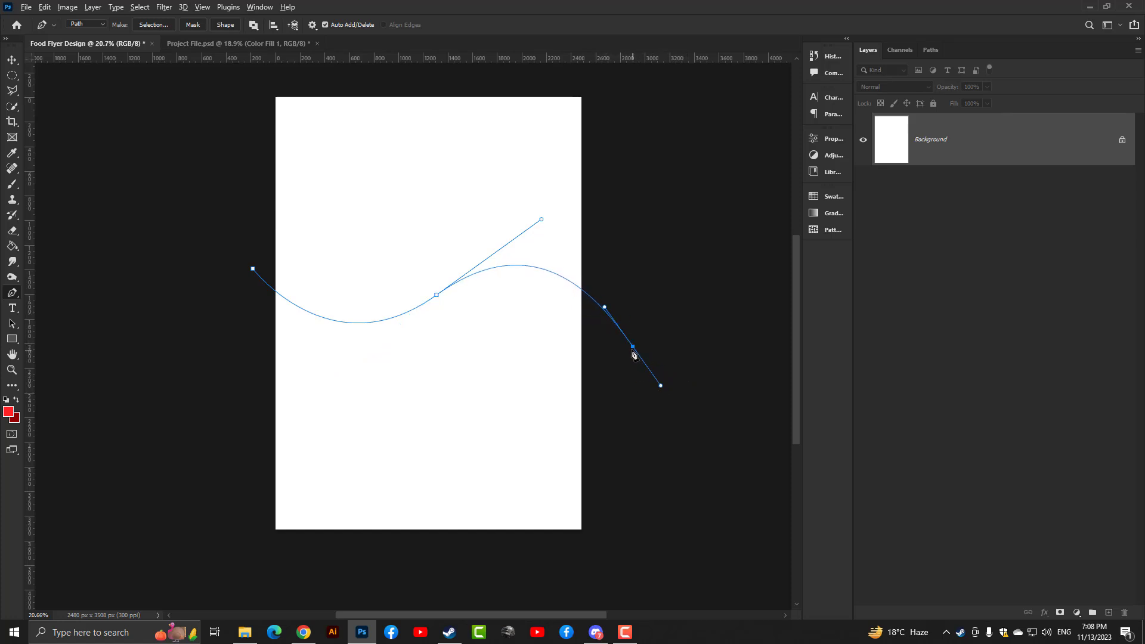
{"action": "left_click", "coordinate": [633, 347], "text": "alt"}
{"action": "left_click", "coordinate": [611, 551], "text": "shift"}
{"action": "left_click", "coordinate": [231, 558], "text": "shift"}
{"action": "left_click", "coordinate": [253, 269]}
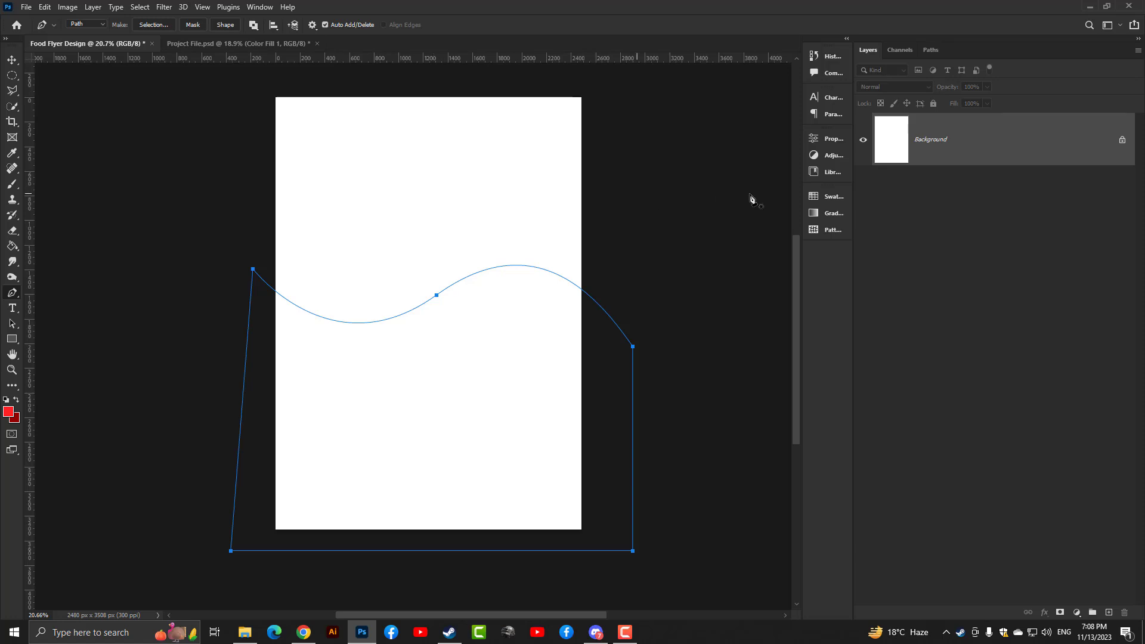
Step: Fill the wave path with a #541717 Solid Color layer, then deselect it
{"action": "left_click", "coordinate": [1078, 613]}
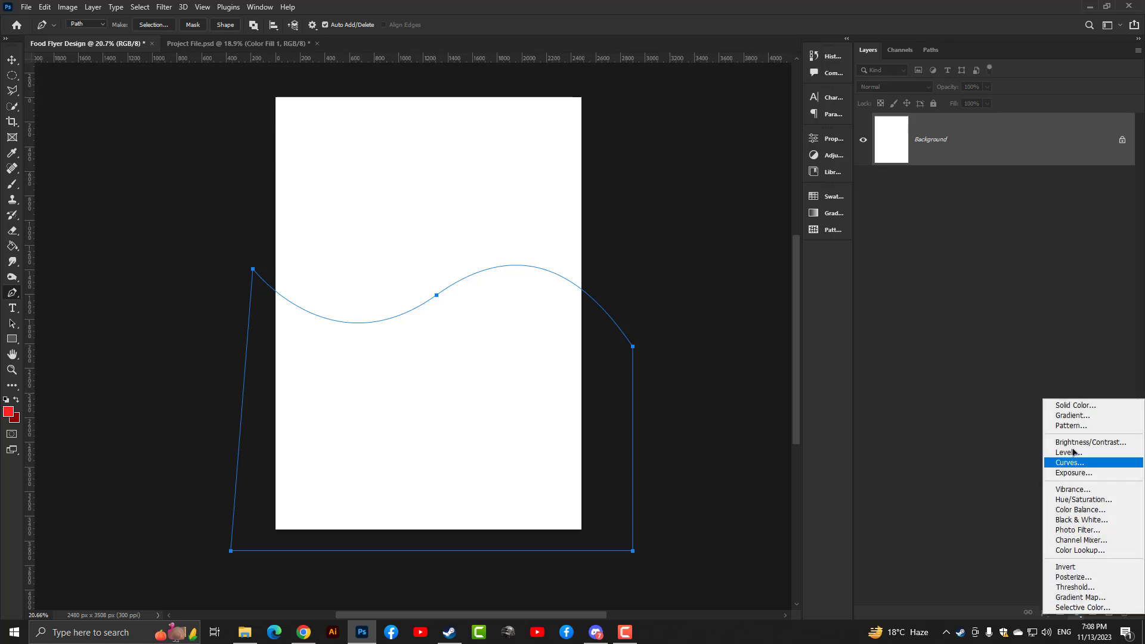
{"action": "left_click", "coordinate": [1068, 402]}
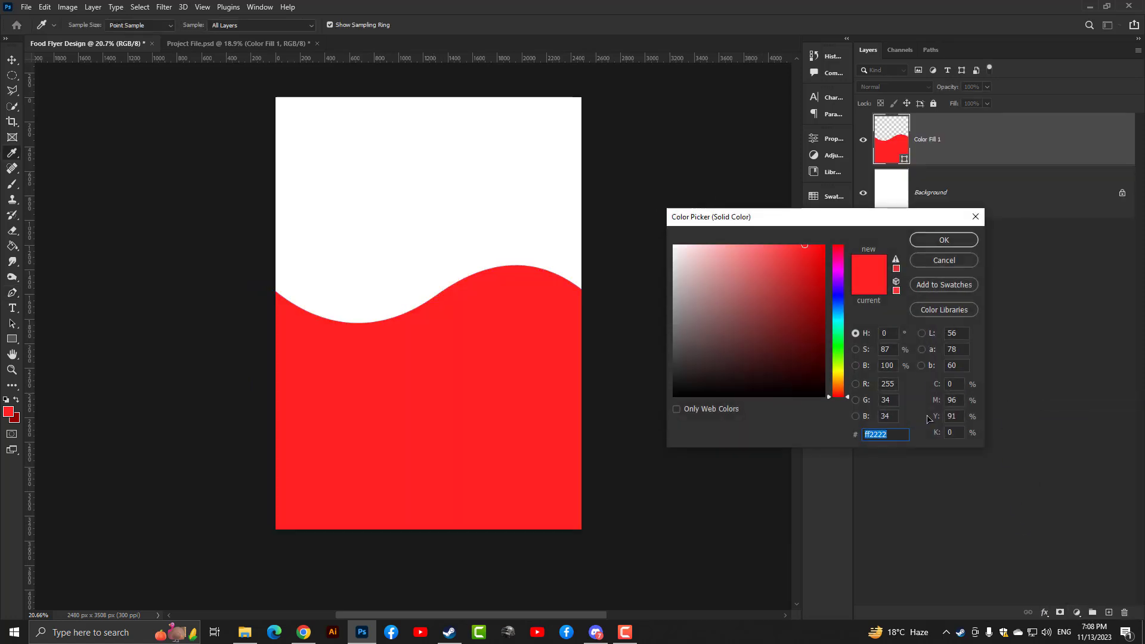
{"action": "type", "text": "541717"}
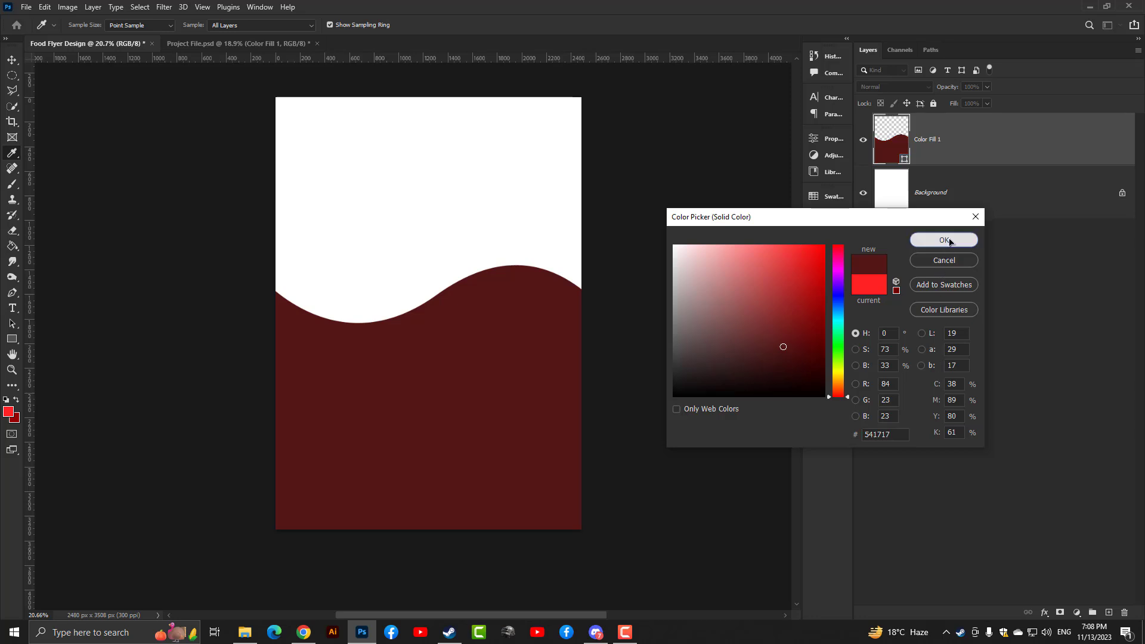
{"action": "left_click", "coordinate": [944, 240]}
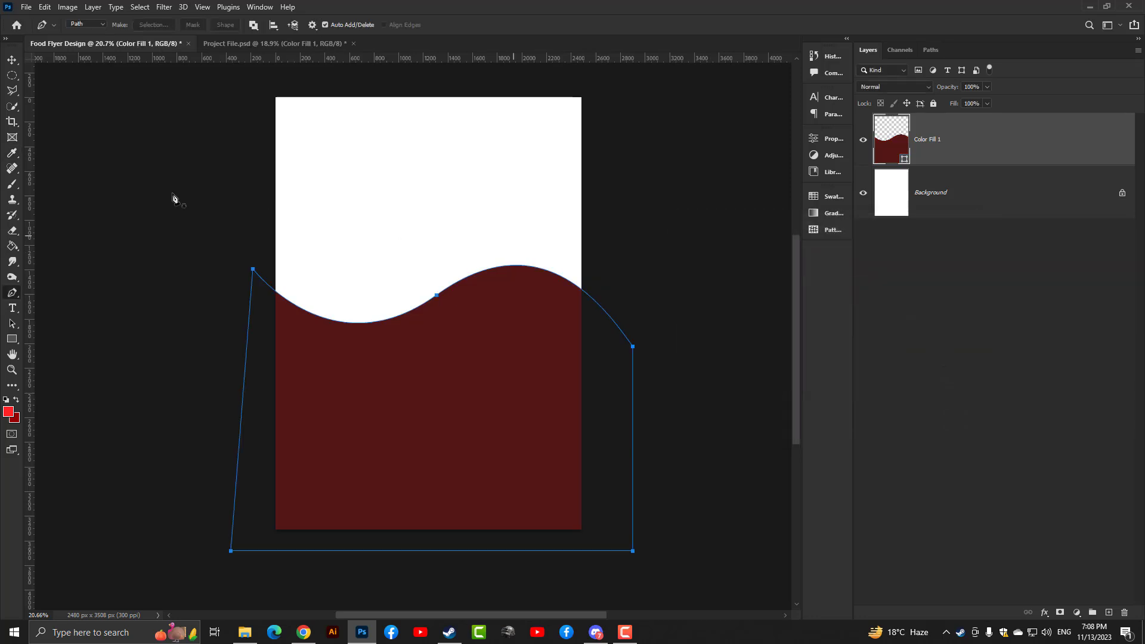
{"action": "left_click", "coordinate": [18, 60]}
{"action": "left_click", "coordinate": [173, 173]}
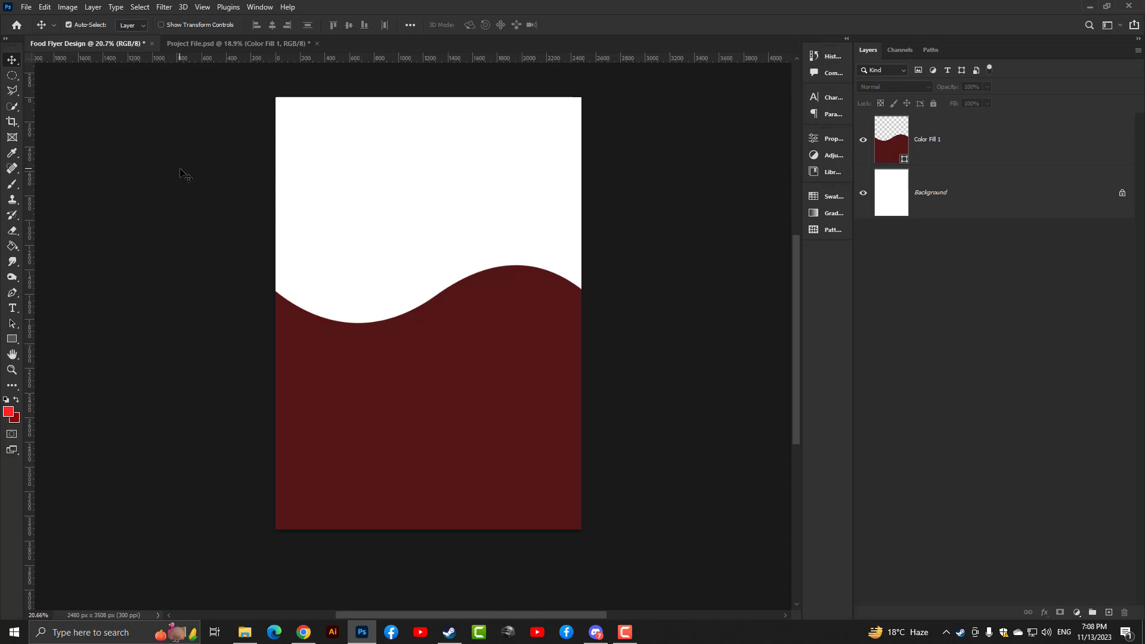
Step: Zoom in and draw a closed curved path along the wave's left dip, past the left edge
{"action": "key", "text": "ctrl+plus"}
{"action": "key", "text": "ctrl+plus"}
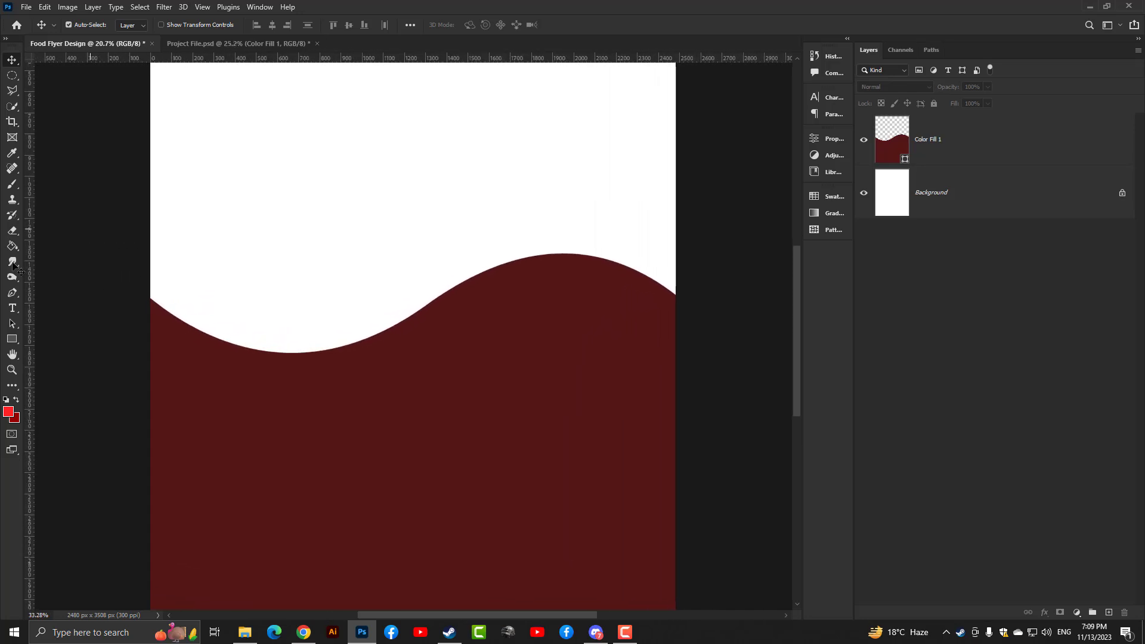
{"action": "left_click", "coordinate": [17, 292]}
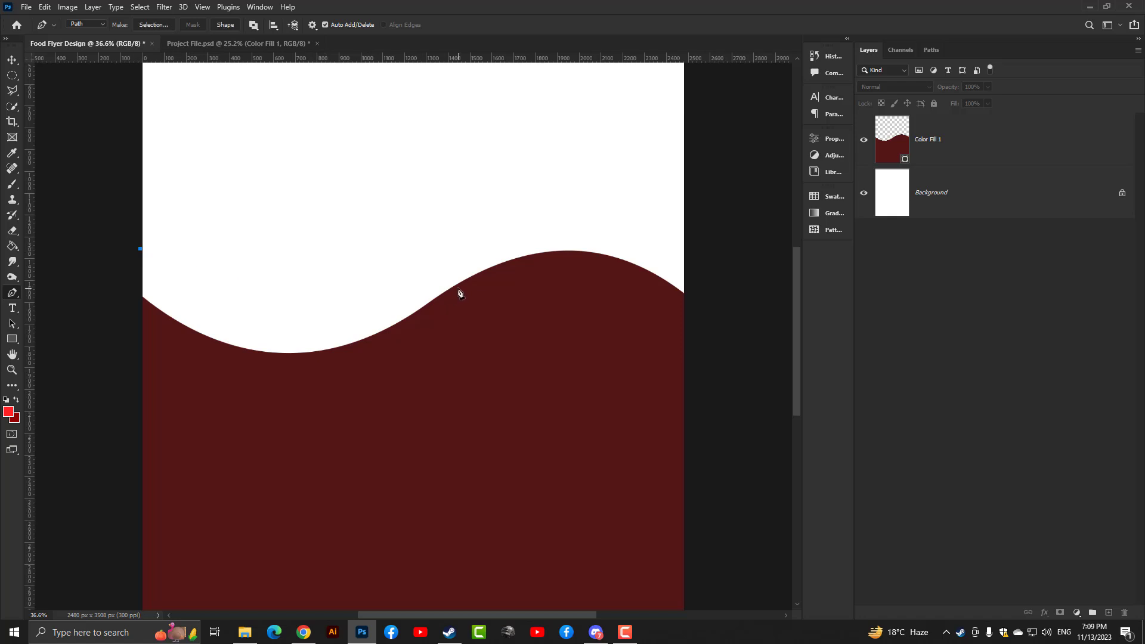
{"action": "mouse_move", "coordinate": [451, 286]}
{"action": "left_mouse_down"}
{"action": "mouse_move", "coordinate": [645, 221]}
{"action": "mouse_move", "coordinate": [596, 194]}
{"action": "mouse_move", "coordinate": [614, 189]}
{"action": "left_mouse_up"}
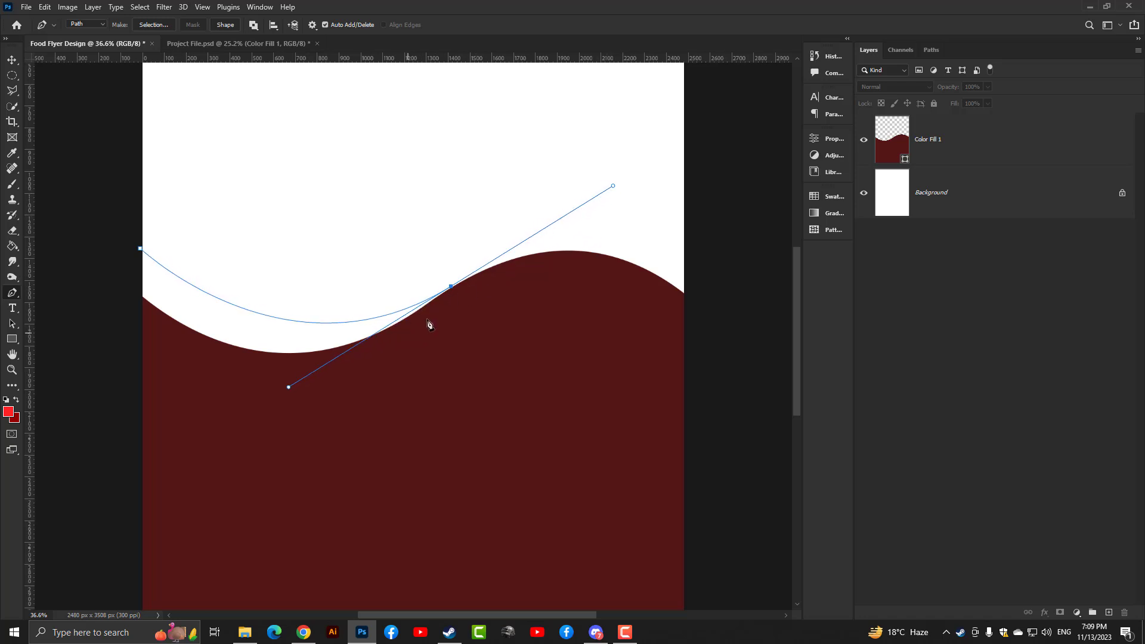
{"action": "left_click", "coordinate": [450, 288]}
{"action": "left_click_drag", "start_coordinate": [220, 406], "coordinate": [70, 408]}
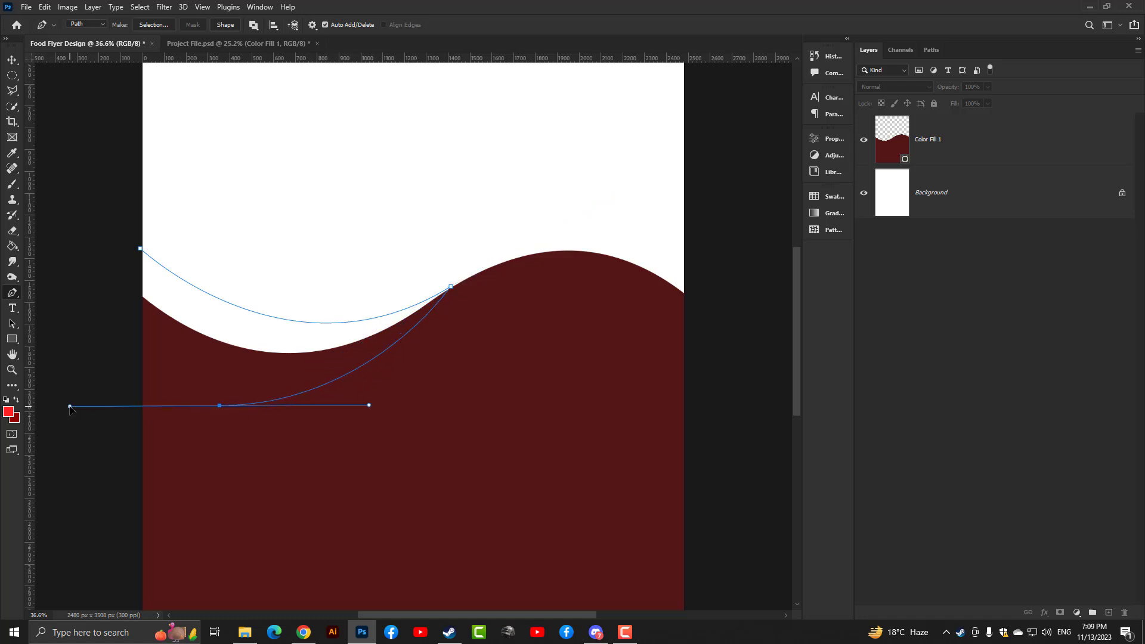
{"action": "left_click", "coordinate": [107, 406]}
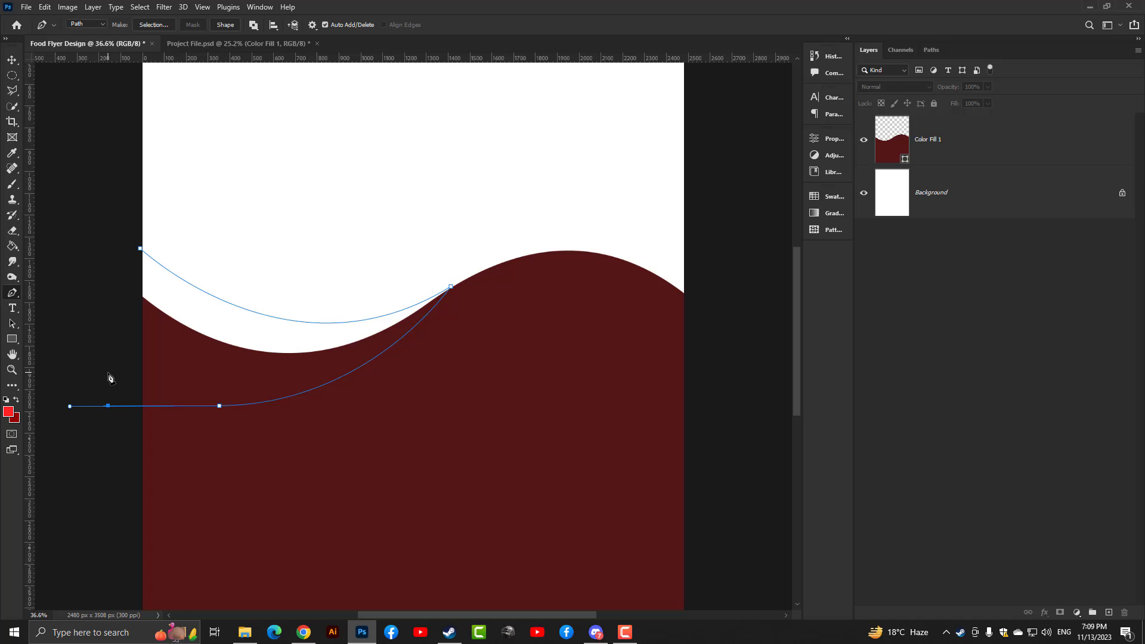
{"action": "left_click", "coordinate": [141, 250]}
{"action": "left_click", "coordinate": [1077, 611]}
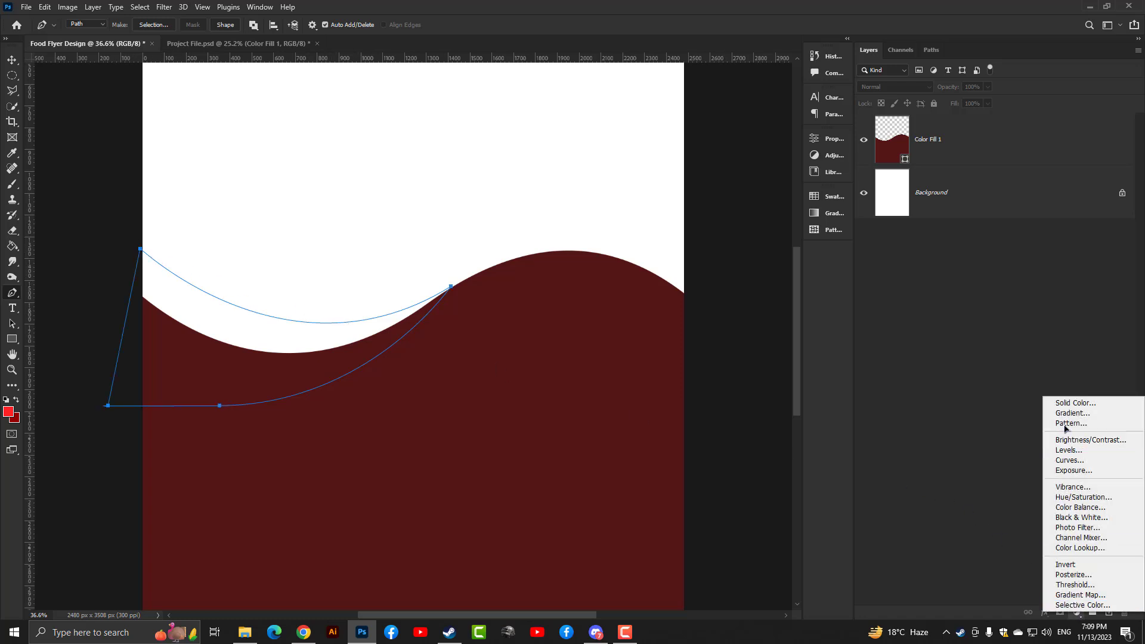
Step: Fill the second path with a Solid Color layer, Color Fill 2, and deselect it
{"action": "left_click", "coordinate": [1068, 402]}
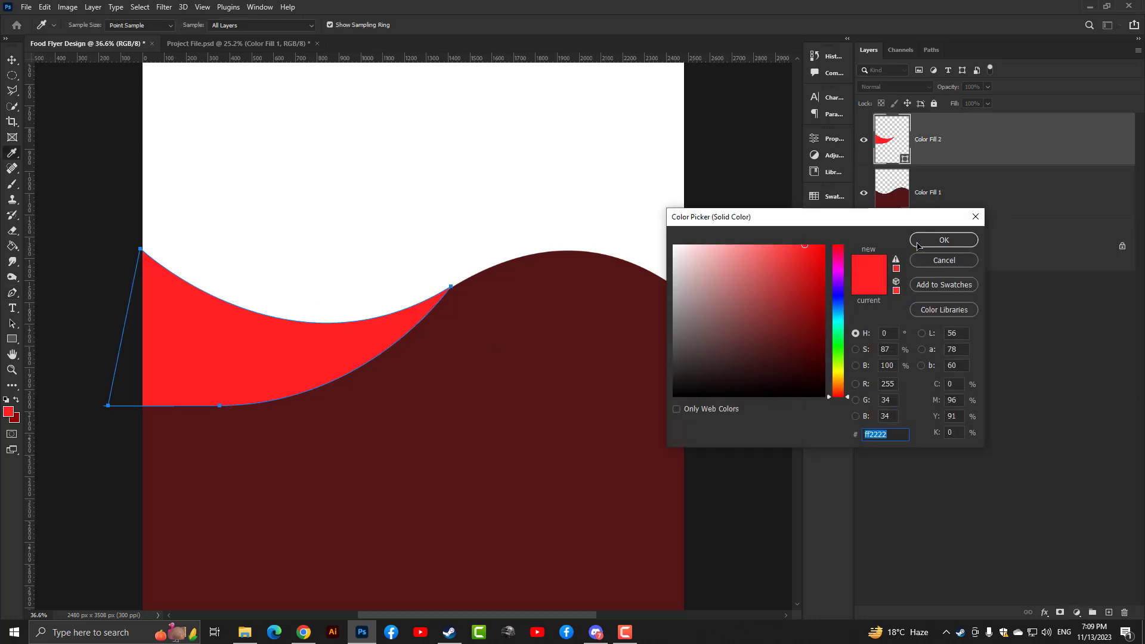
{"action": "left_click", "coordinate": [944, 241]}
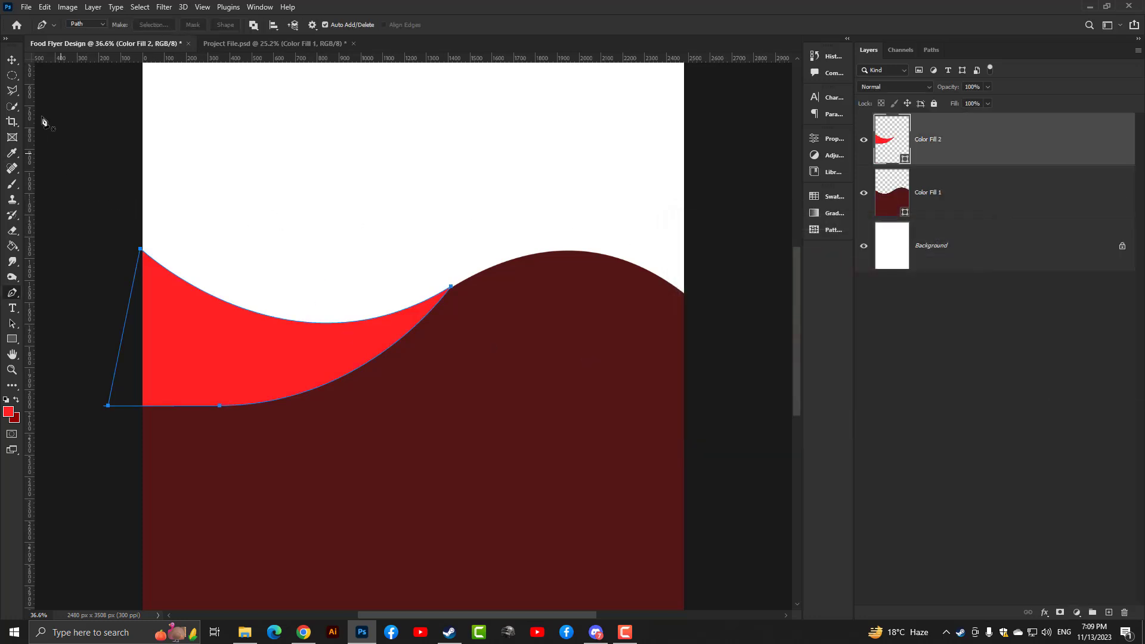
{"action": "left_click", "coordinate": [16, 63]}
{"action": "left_click", "coordinate": [93, 128]}
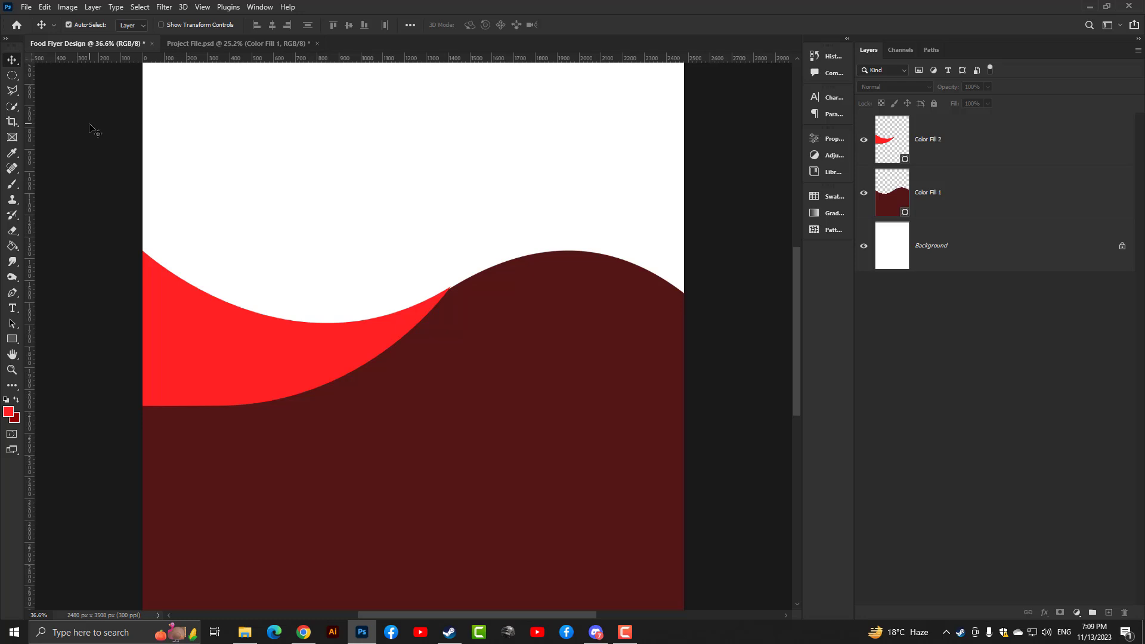
{"action": "key", "text": "g"}
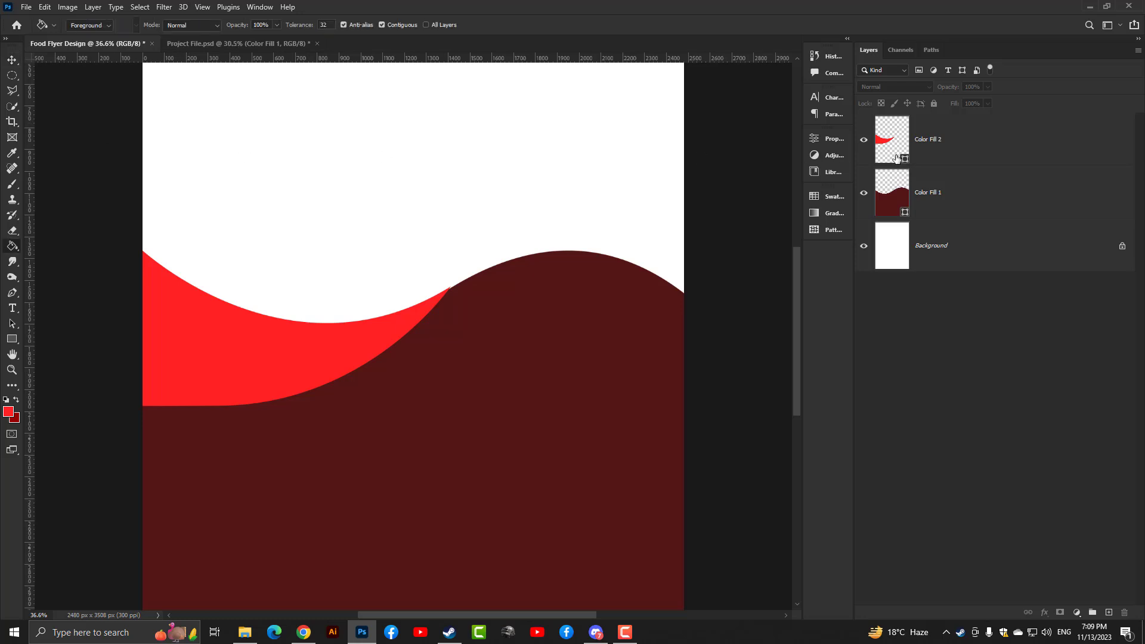
Step: Recolour Color Fill 2 to #900000 and move it beneath Color Fill 1
{"action": "double_click", "coordinate": [897, 158]}
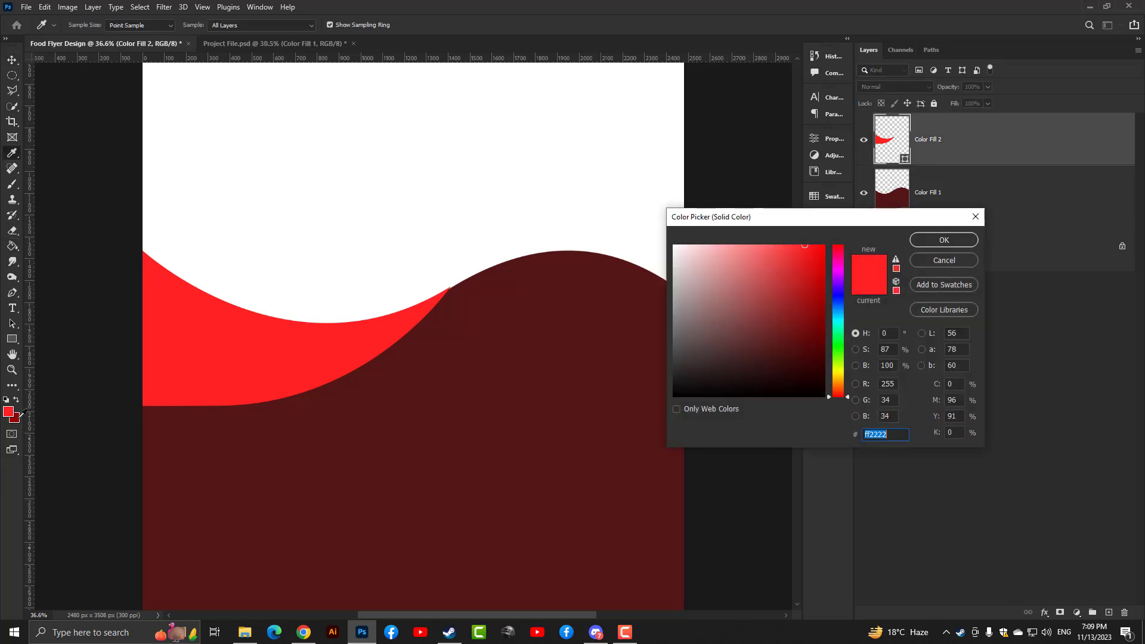
{"action": "type", "text": "900000"}
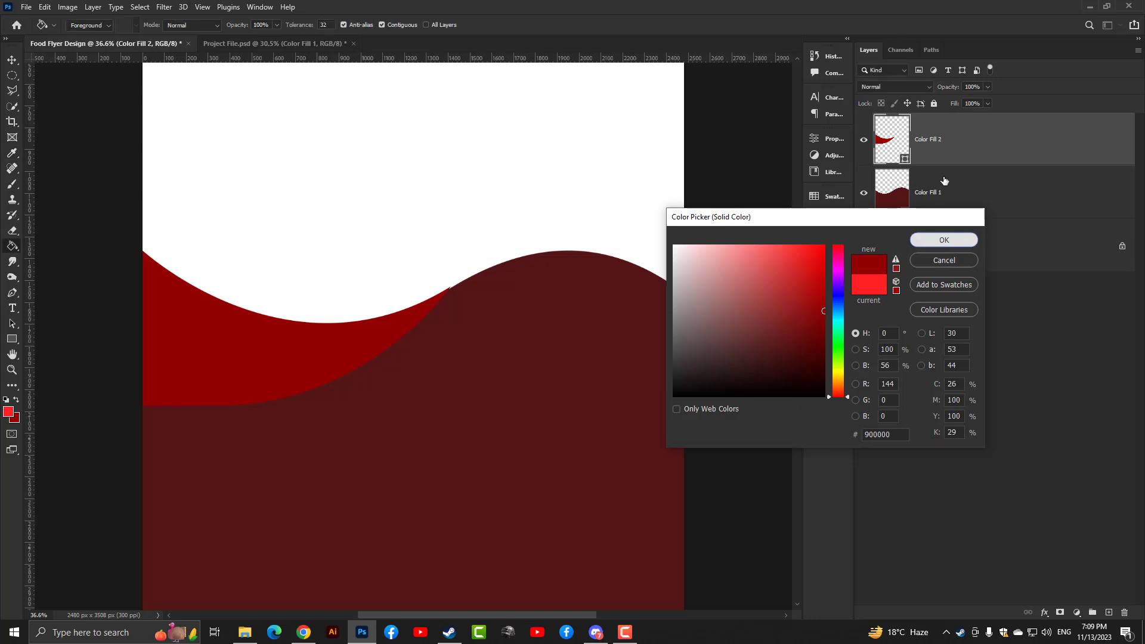
{"action": "left_click", "coordinate": [943, 241]}
{"action": "left_click_drag", "start_coordinate": [933, 226], "coordinate": [933, 222]}
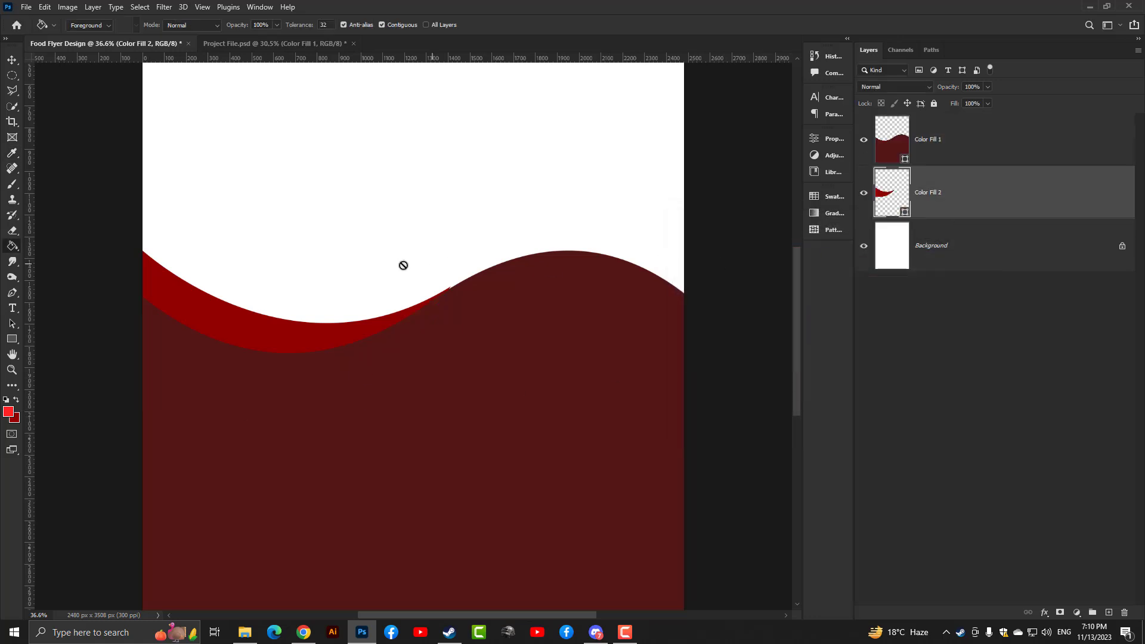
{"action": "scroll", "coordinate": [402, 263], "scroll_direction": "up", "scroll_amount": 2}
{"action": "scroll", "coordinate": [440, 297], "scroll_direction": "up", "scroll_amount": 2}
{"action": "scroll", "coordinate": [491, 265], "scroll_direction": "up", "scroll_amount": 1}
Step: Rotate the dark red wave slightly with Free Transform in two small passes
{"action": "key", "text": "ctrl+t"}
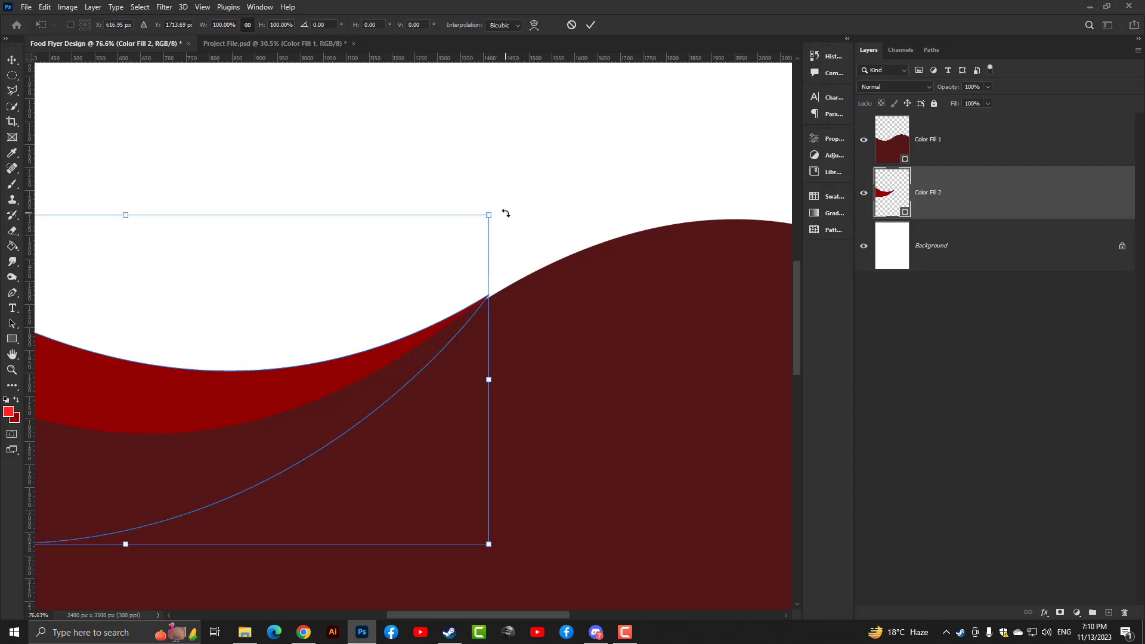
{"action": "left_click_drag", "start_coordinate": [506, 213], "coordinate": [508, 212]}
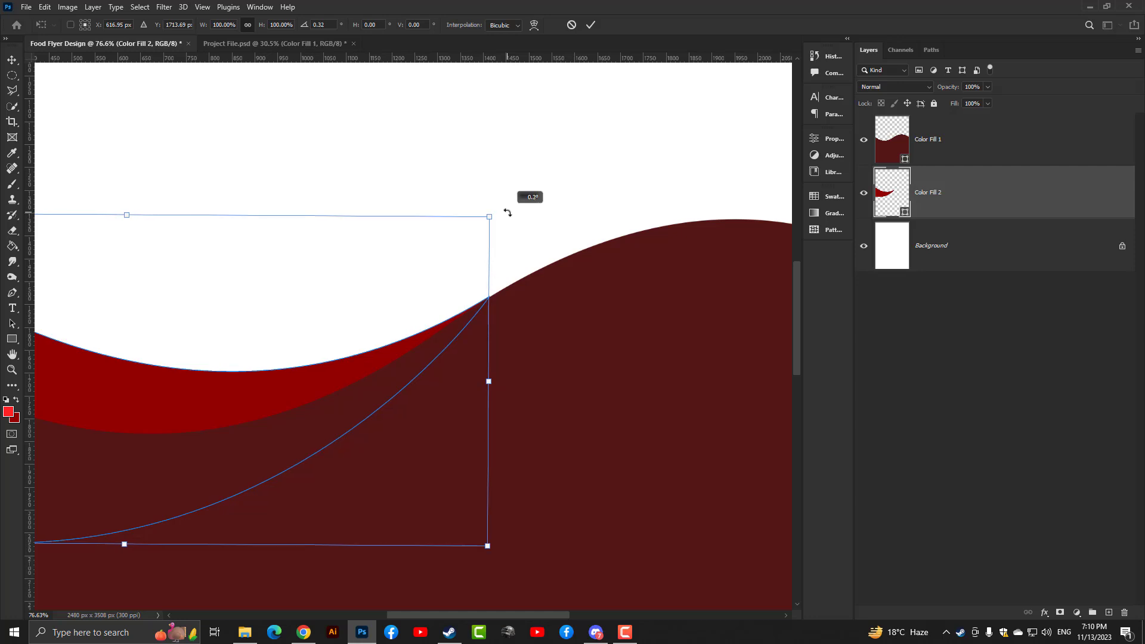
{"action": "left_click_drag", "start_coordinate": [508, 211], "coordinate": [511, 211]}
{"action": "key", "text": "Return"}
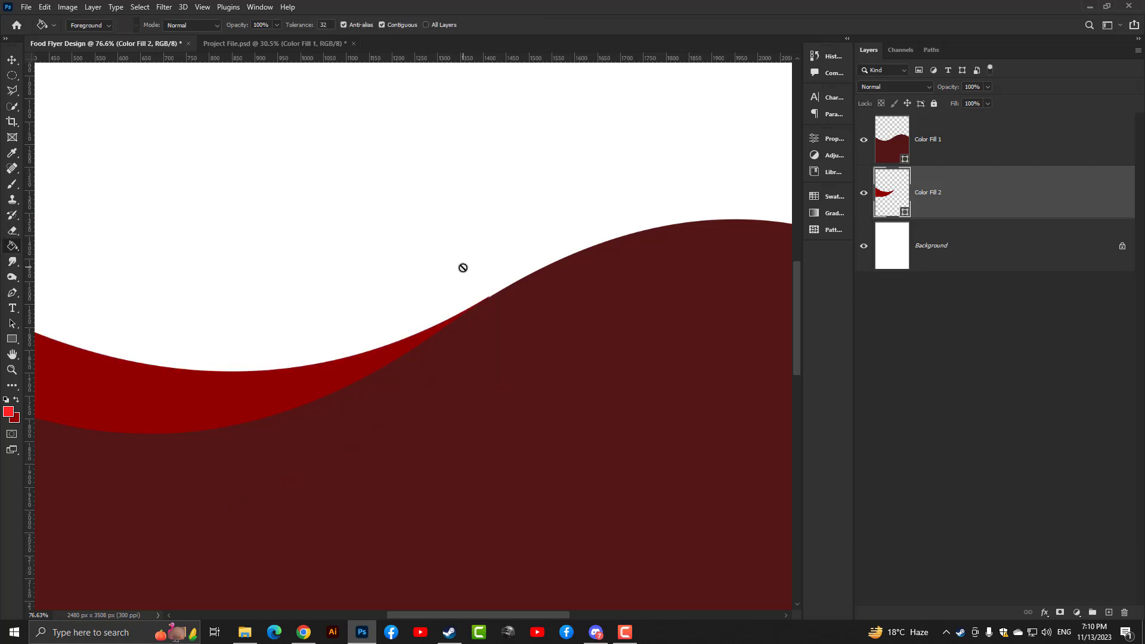
{"action": "scroll", "coordinate": [471, 295], "scroll_direction": "up", "scroll_amount": 1}
{"action": "scroll", "coordinate": [495, 322], "scroll_direction": "up", "scroll_amount": 1}
{"action": "scroll", "coordinate": [583, 205], "scroll_direction": "up", "scroll_amount": 3}
{"action": "scroll", "coordinate": [585, 205], "scroll_direction": "up", "scroll_amount": 3}
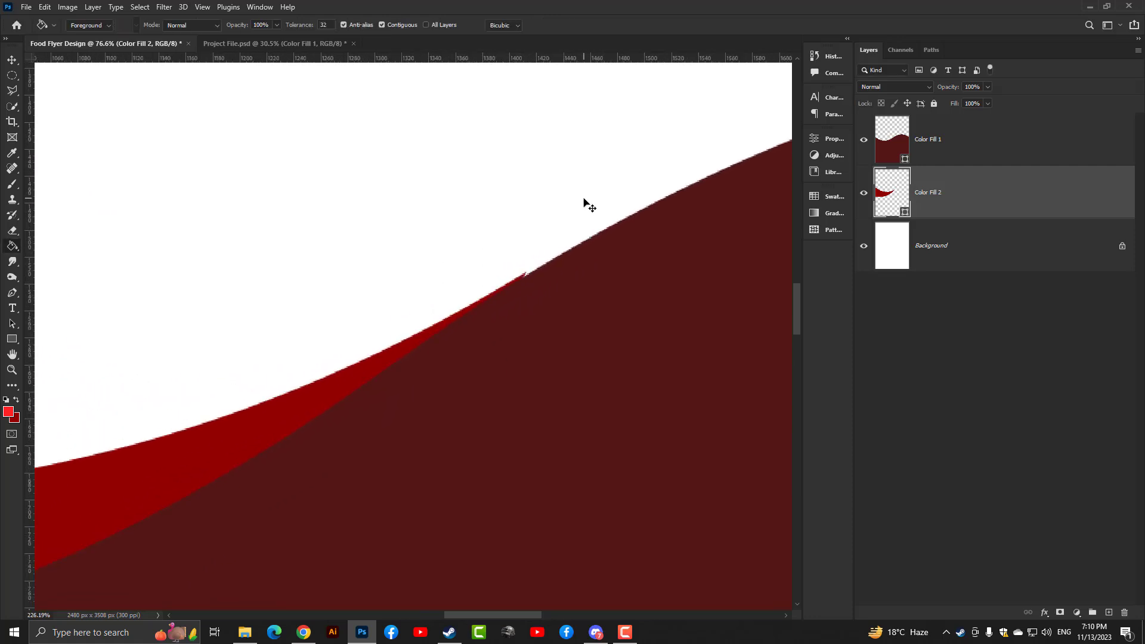
{"action": "key", "text": "ctrl+t"}
{"action": "left_click_drag", "start_coordinate": [554, 120], "coordinate": [560, 117]}
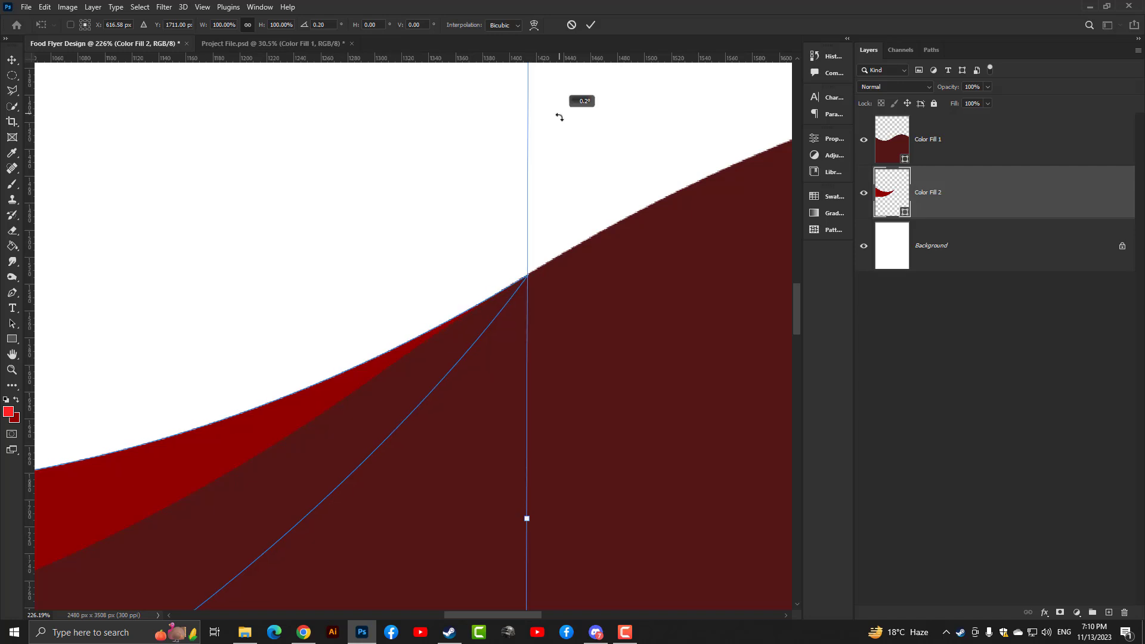
{"action": "key", "text": "Return"}
{"action": "key", "text": "ctrl+0"}
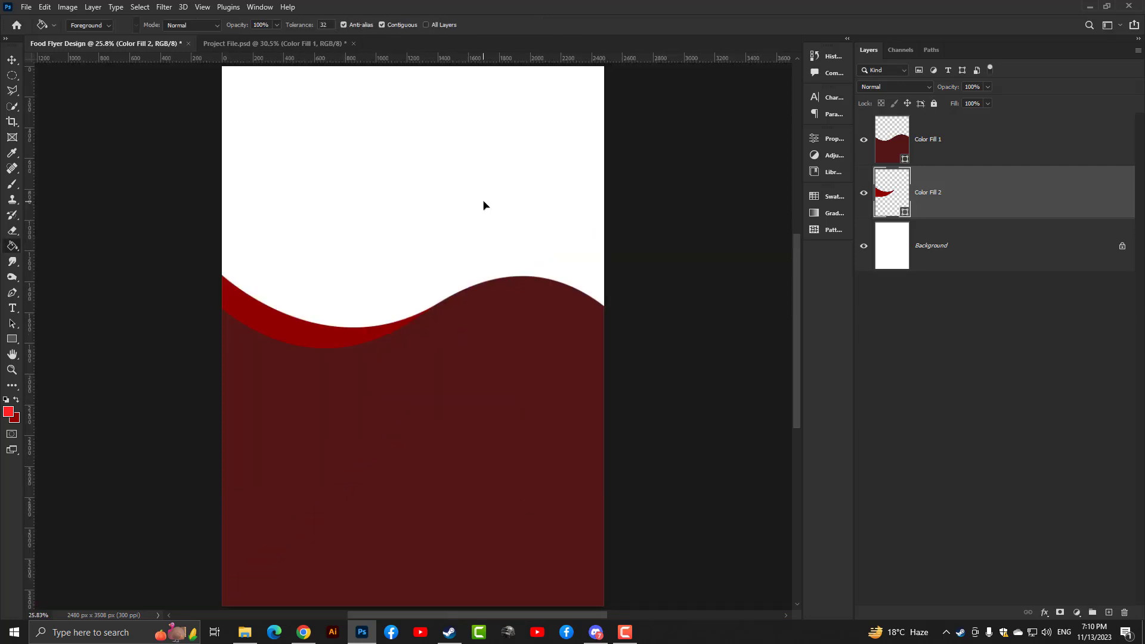
Step: Move the red wave up and left and tilt it about 4° clockwise
{"action": "key", "text": "ctrl+t"}
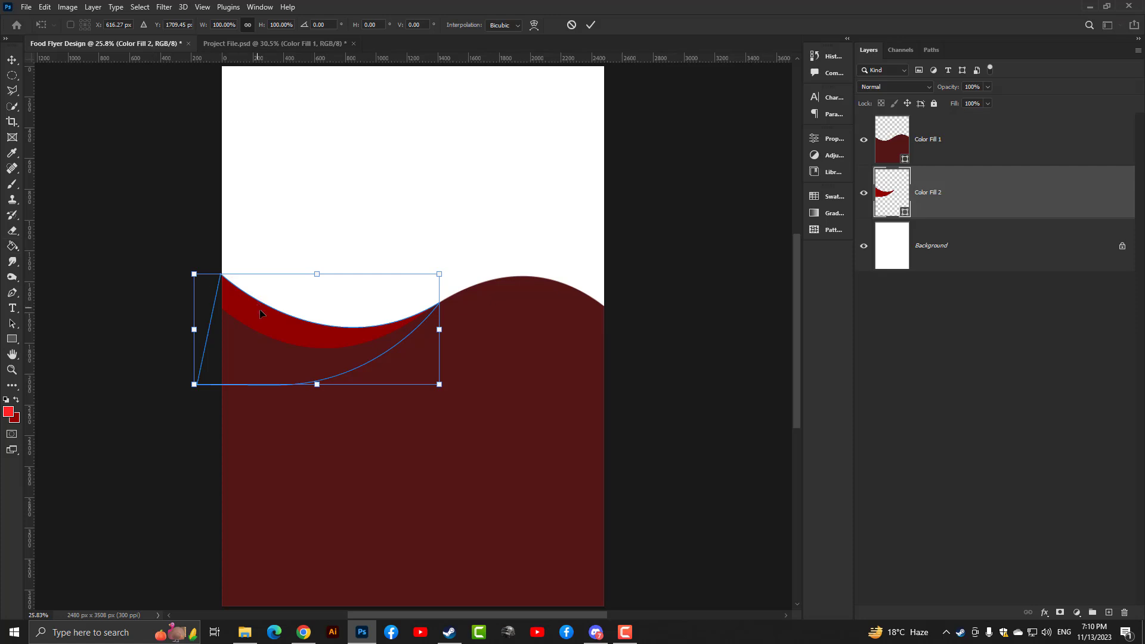
{"action": "left_click_drag", "start_coordinate": [260, 309], "coordinate": [265, 300]}
{"action": "left_click_drag", "start_coordinate": [451, 243], "coordinate": [514, 226]}
{"action": "left_click_drag", "start_coordinate": [335, 317], "coordinate": [335, 321]}
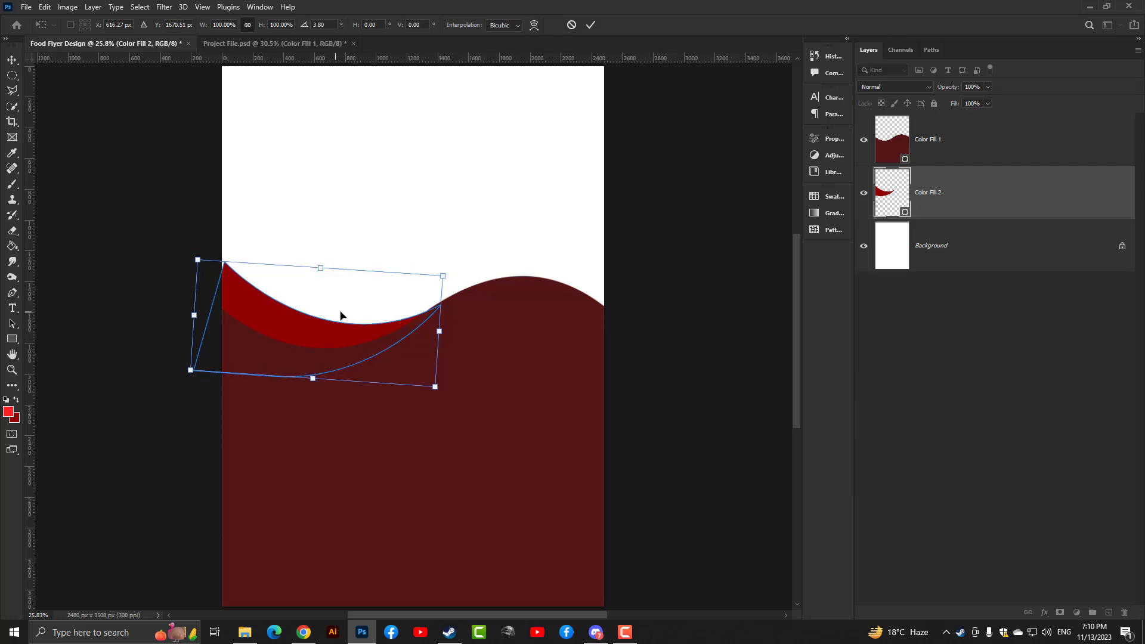
{"action": "scroll", "coordinate": [357, 317], "scroll_direction": "up", "scroll_amount": 2}
{"action": "scroll", "coordinate": [356, 317], "scroll_direction": "up", "scroll_amount": 2}
{"action": "scroll", "coordinate": [356, 317], "scroll_direction": "up", "scroll_amount": 2}
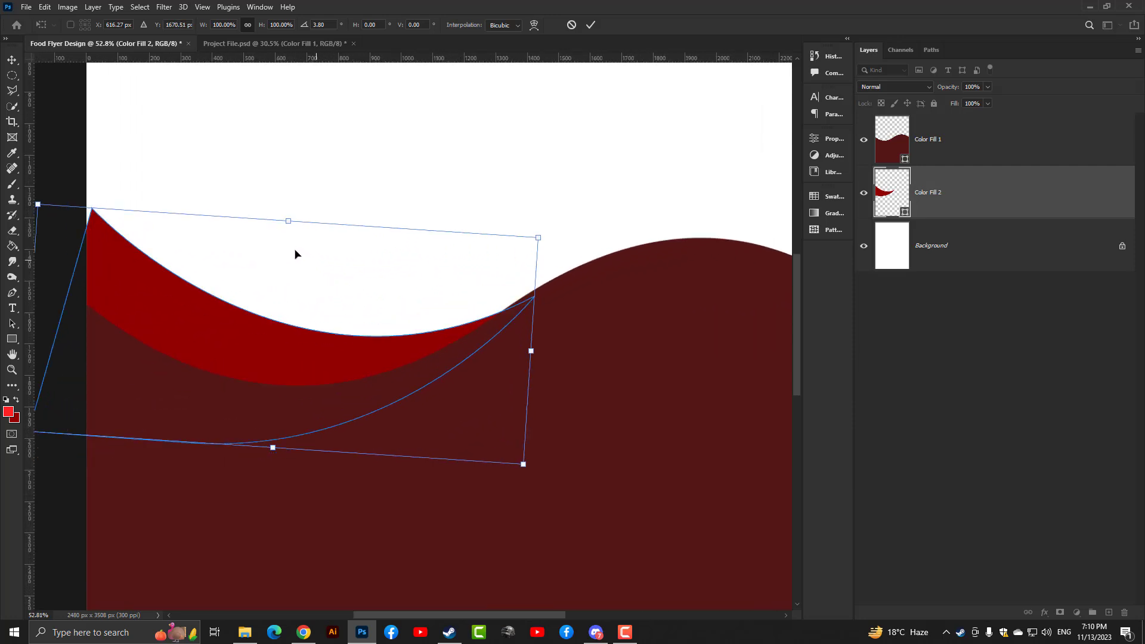
{"action": "left_click_drag", "start_coordinate": [308, 254], "coordinate": [306, 248]}
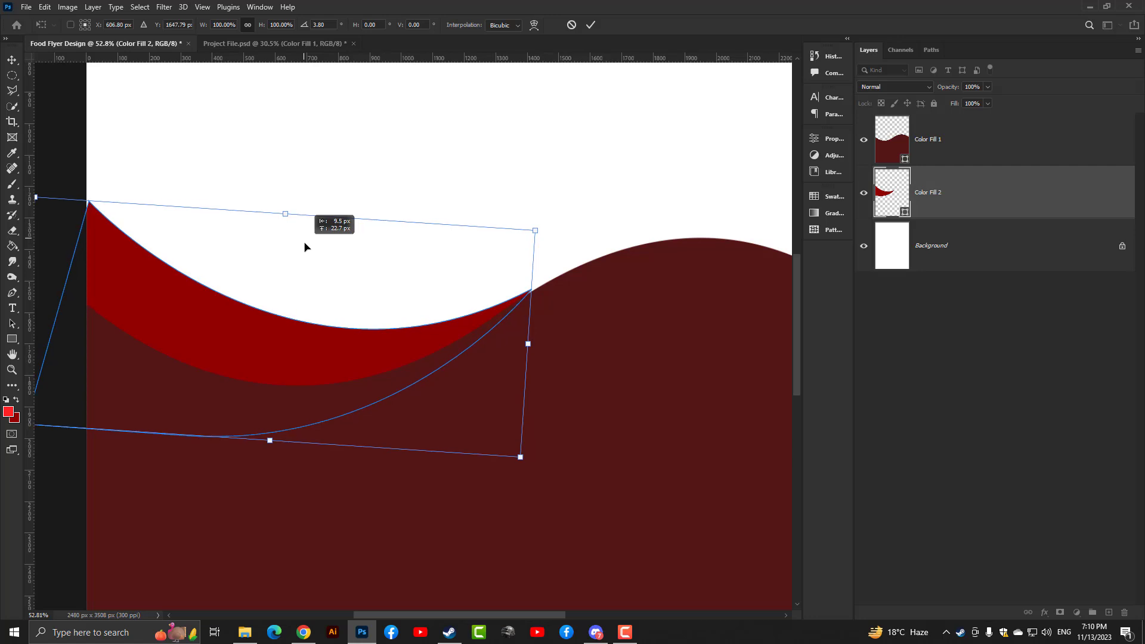
{"action": "left_click_drag", "start_coordinate": [306, 248], "coordinate": [297, 250]}
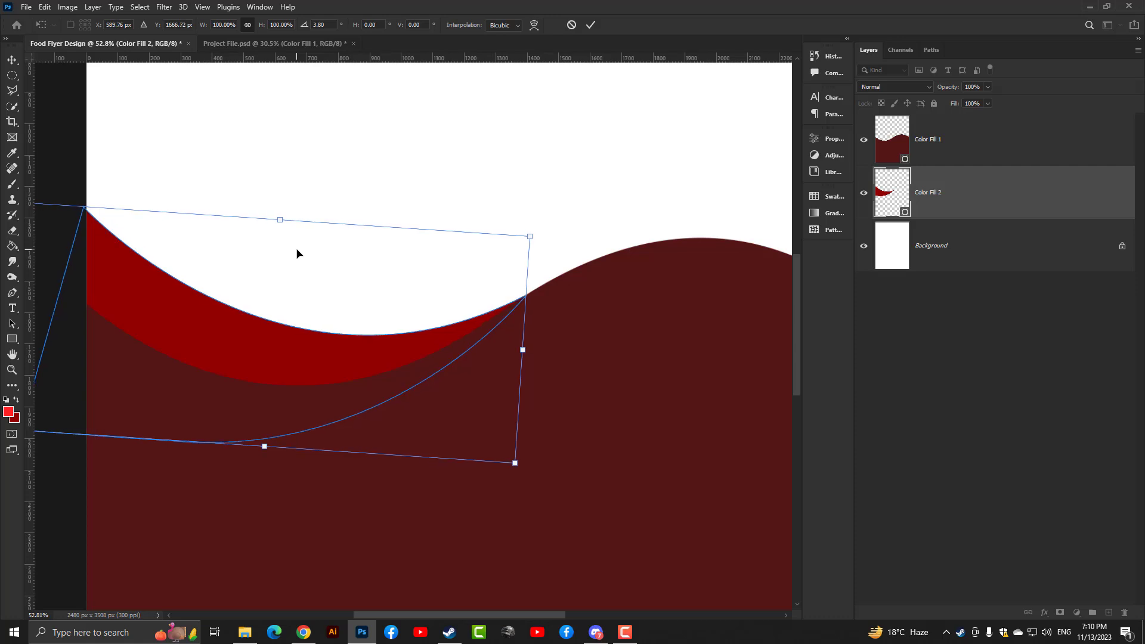
{"action": "key", "text": "Return"}
{"action": "key", "text": "g"}
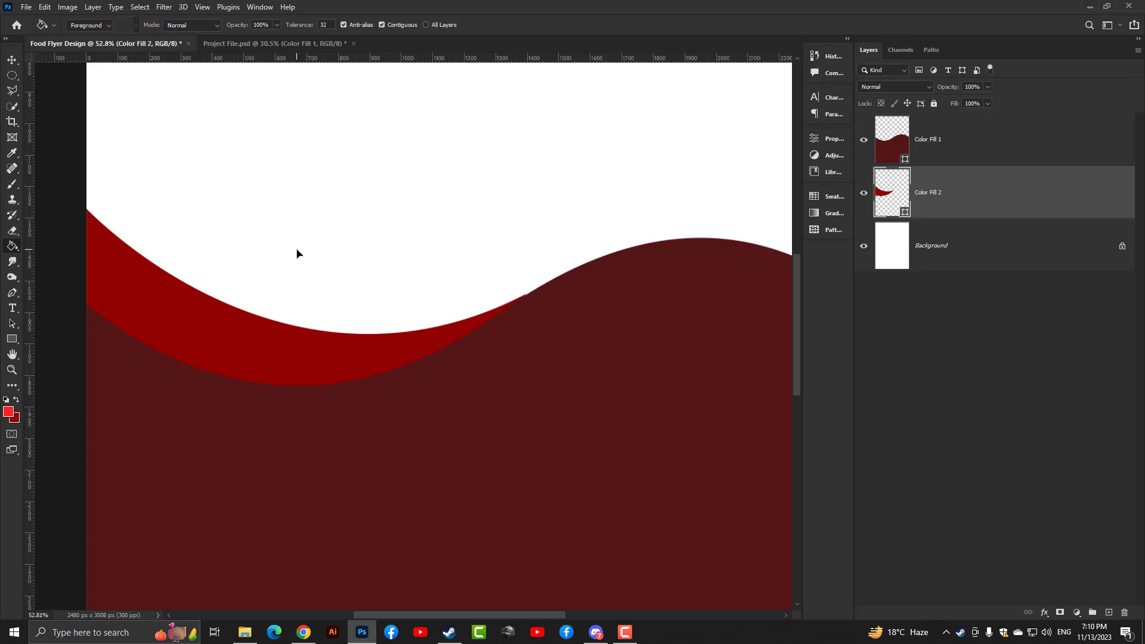
Step: Fit the whole page in view with the Move tool and deselect Color Fill 2
{"action": "left_click", "coordinate": [11, 73]}
{"action": "left_click", "coordinate": [7, 59]}
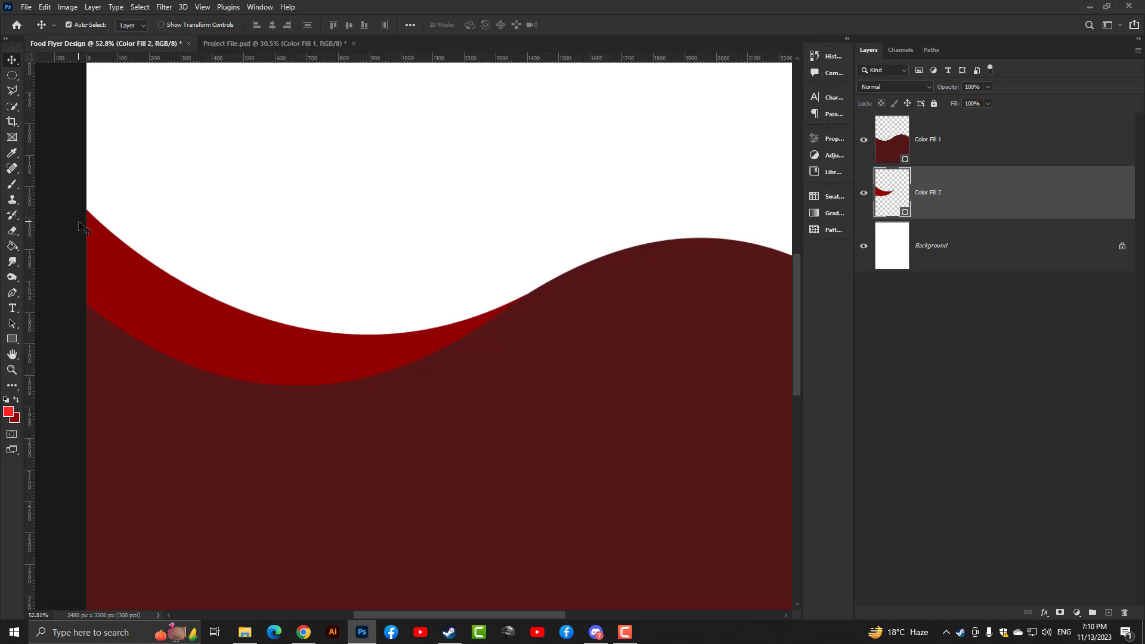
{"action": "key", "text": "ctrl+0"}
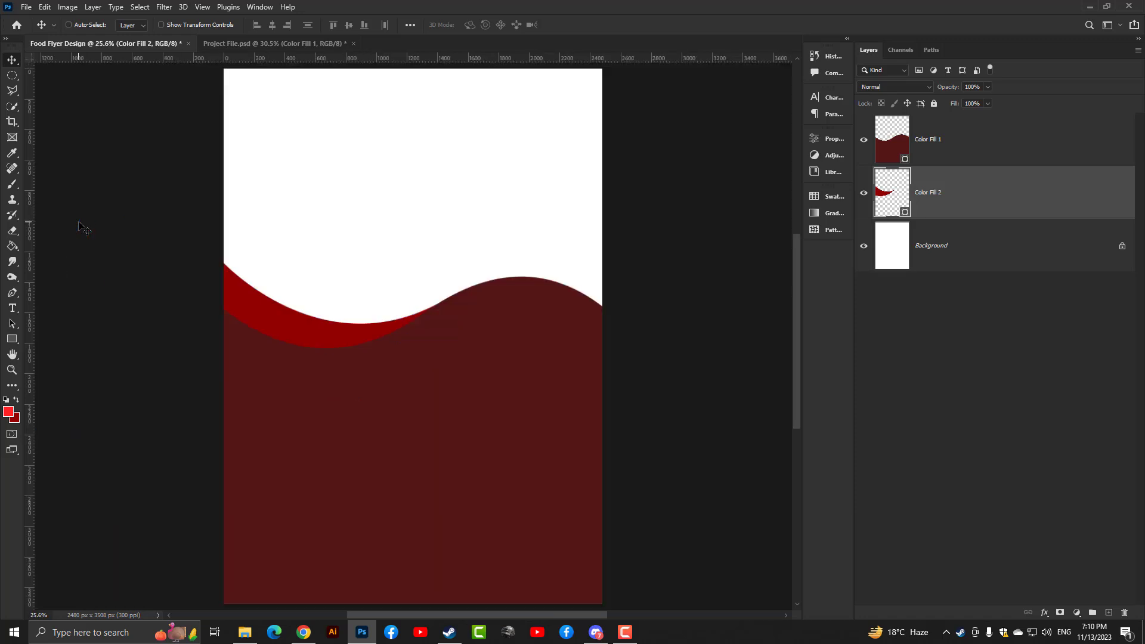
{"action": "left_click", "coordinate": [1055, 304]}
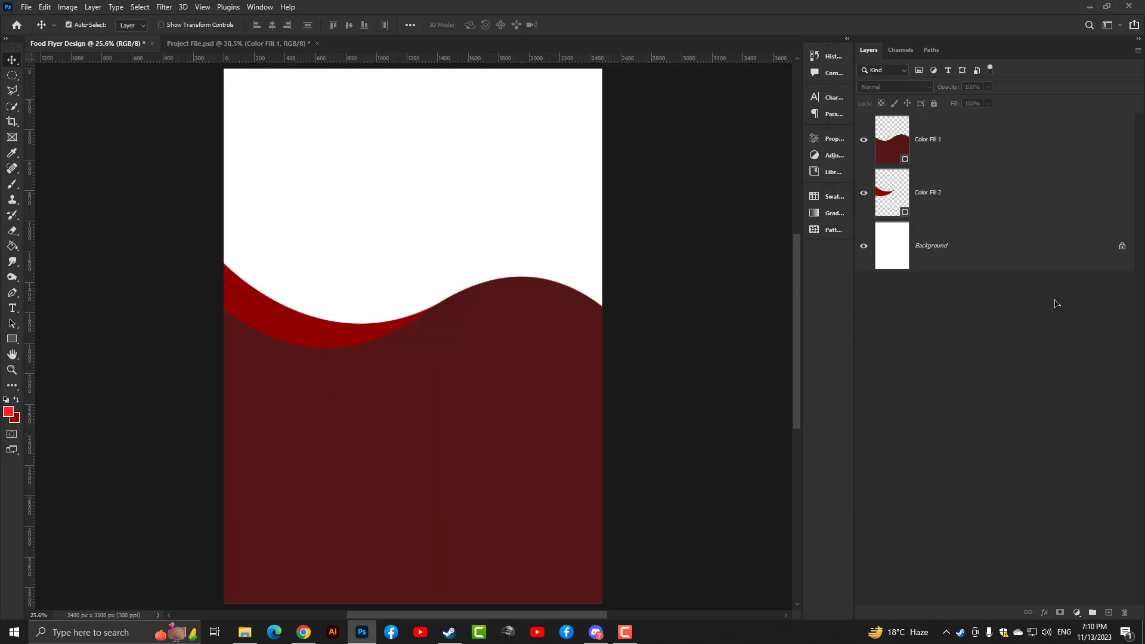
Step: Duplicate Color Fill 2, recolour the copy #ff2222, and place it below Color Fill 2
{"action": "left_click", "coordinate": [953, 192]}
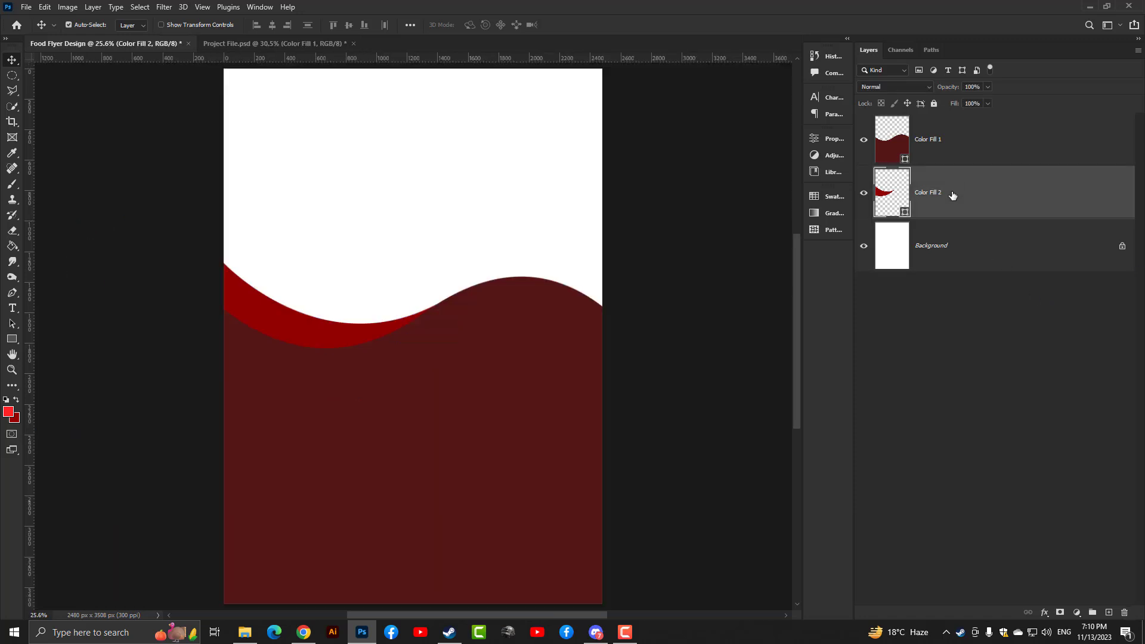
{"action": "key", "text": "ctrl+j"}
{"action": "double_click", "coordinate": [885, 204]}
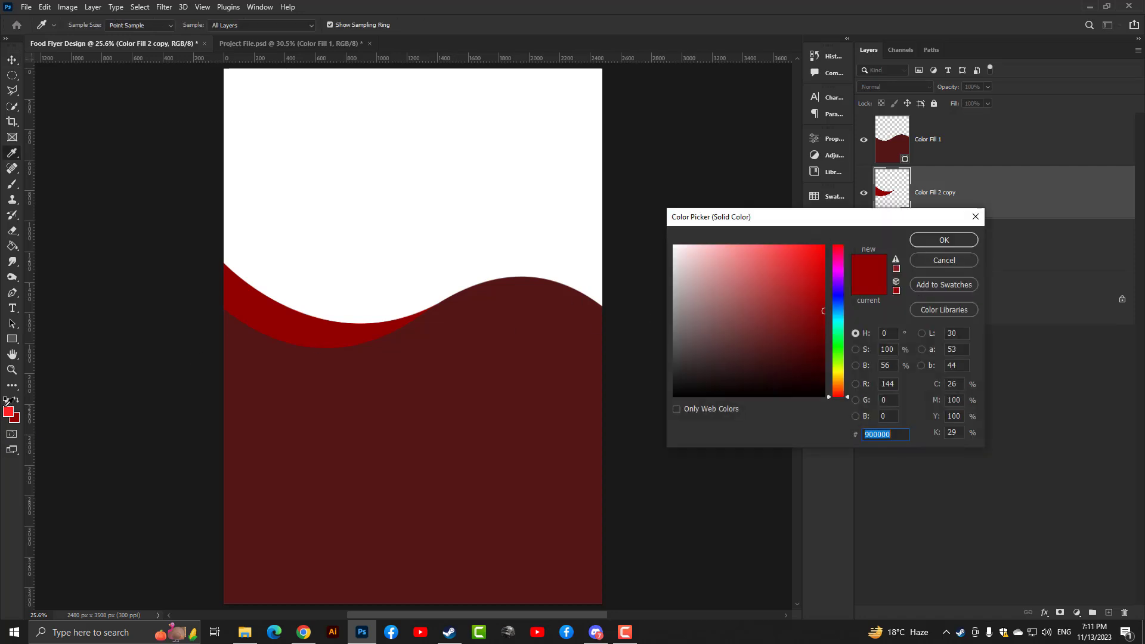
{"action": "left_click", "coordinate": [8, 410]}
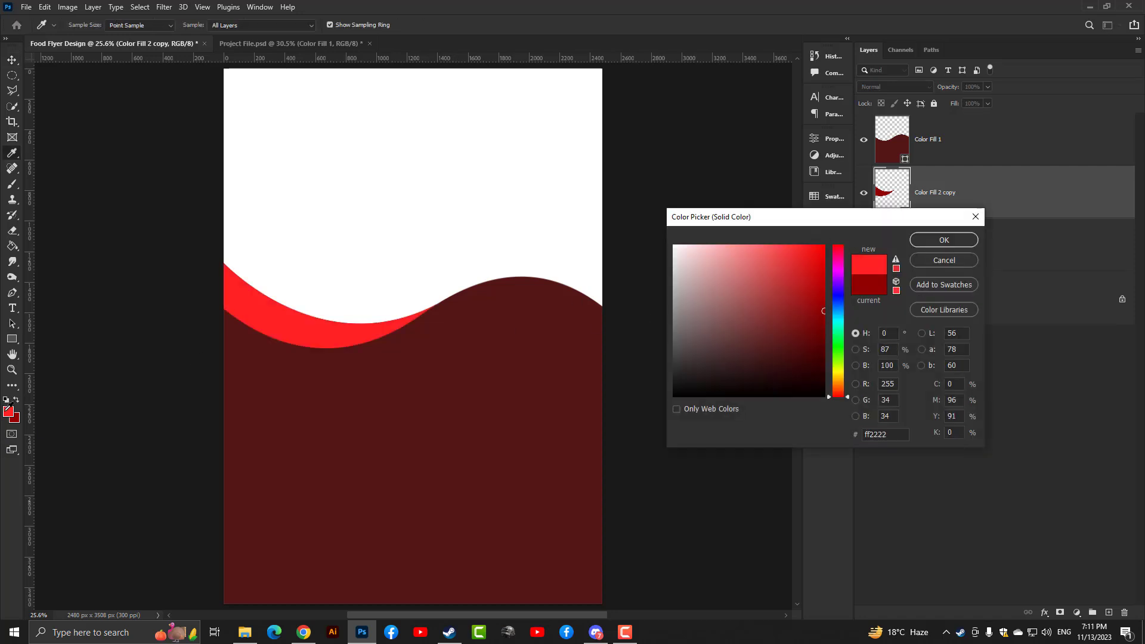
{"action": "left_click", "coordinate": [944, 239]}
{"action": "left_click_drag", "start_coordinate": [948, 215], "coordinate": [895, 310]}
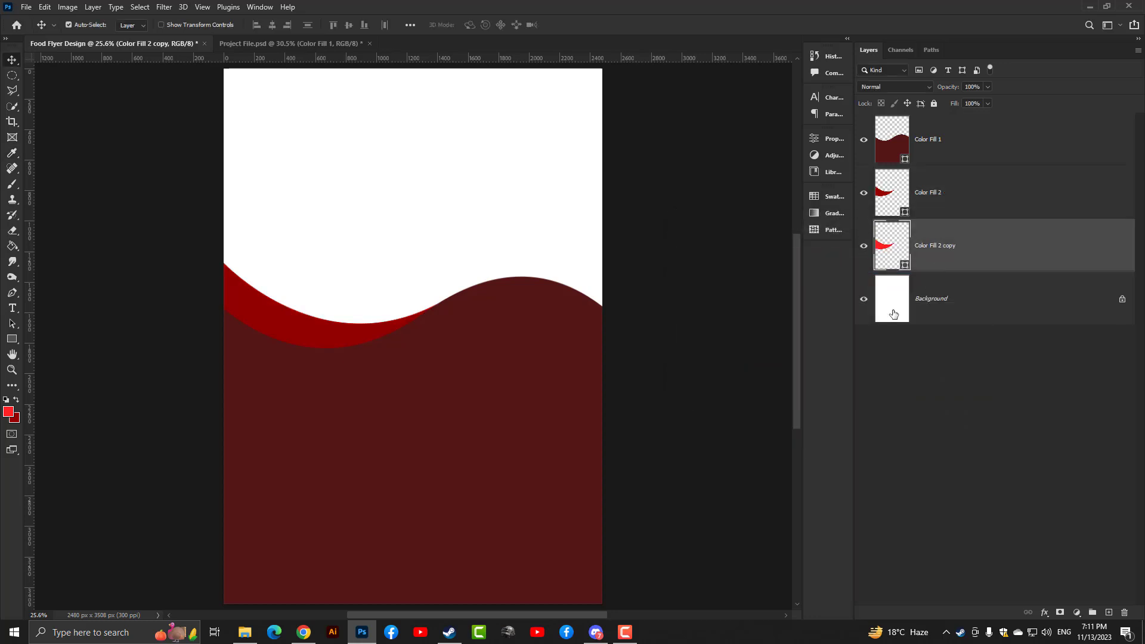
Step: Nudge the bright red copy upward, rotate it, and scale it to about 112%
{"action": "key", "text": "shift+Up"}
{"action": "key", "text": "shift+Up"}
{"action": "key", "text": "shift+Up"}
{"action": "key", "text": "shift+Up"}
{"action": "key", "text": "shift+Up"}
{"action": "key", "text": "shift+Up"}
{"action": "key", "text": "shift+Up"}
{"action": "key", "text": "shift+Up"}
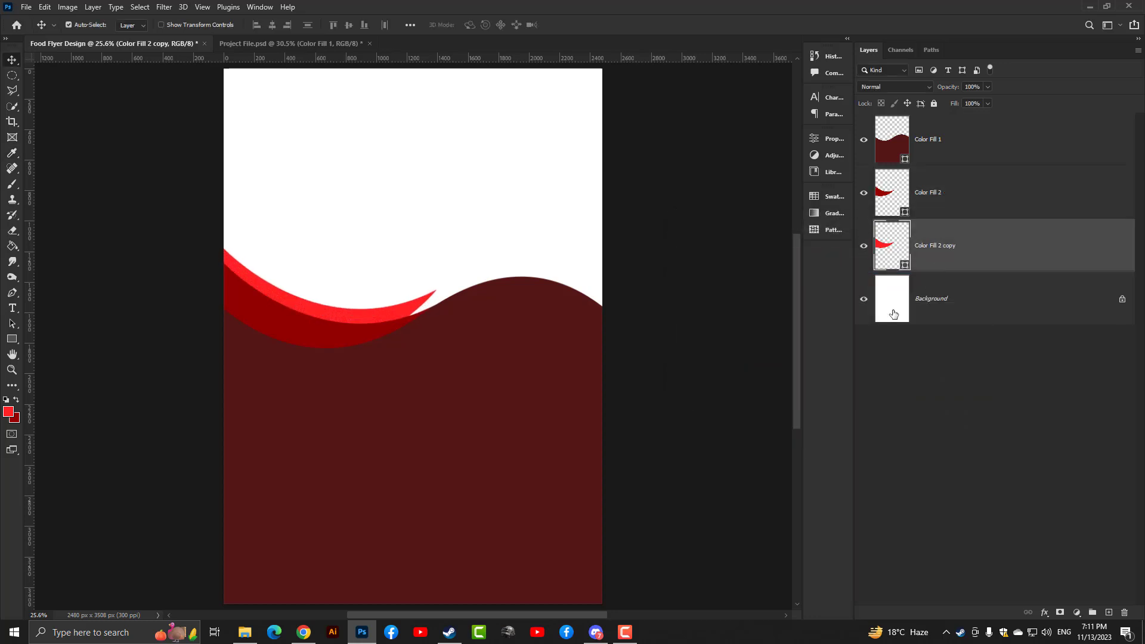
{"action": "key", "text": "shift+Up"}
{"action": "key", "text": "shift+Up"}
{"action": "key", "text": "shift+Up"}
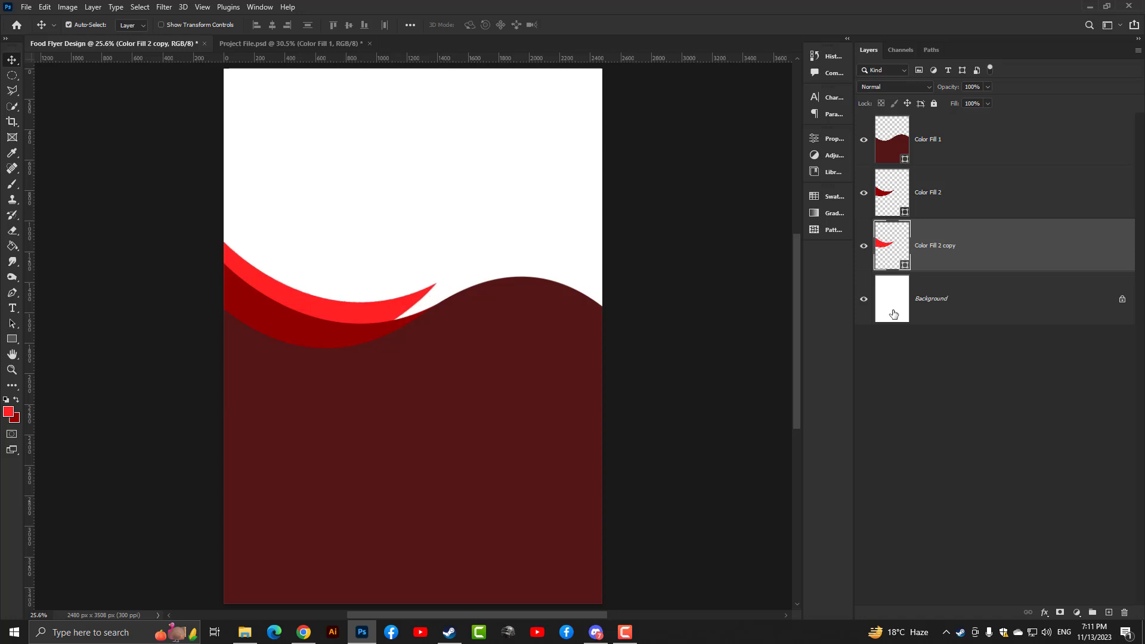
{"action": "key", "text": "shift+Up"}
{"action": "key", "text": "shift+Up"}
{"action": "key", "text": "shift+Up"}
{"action": "key", "text": "shift+Up"}
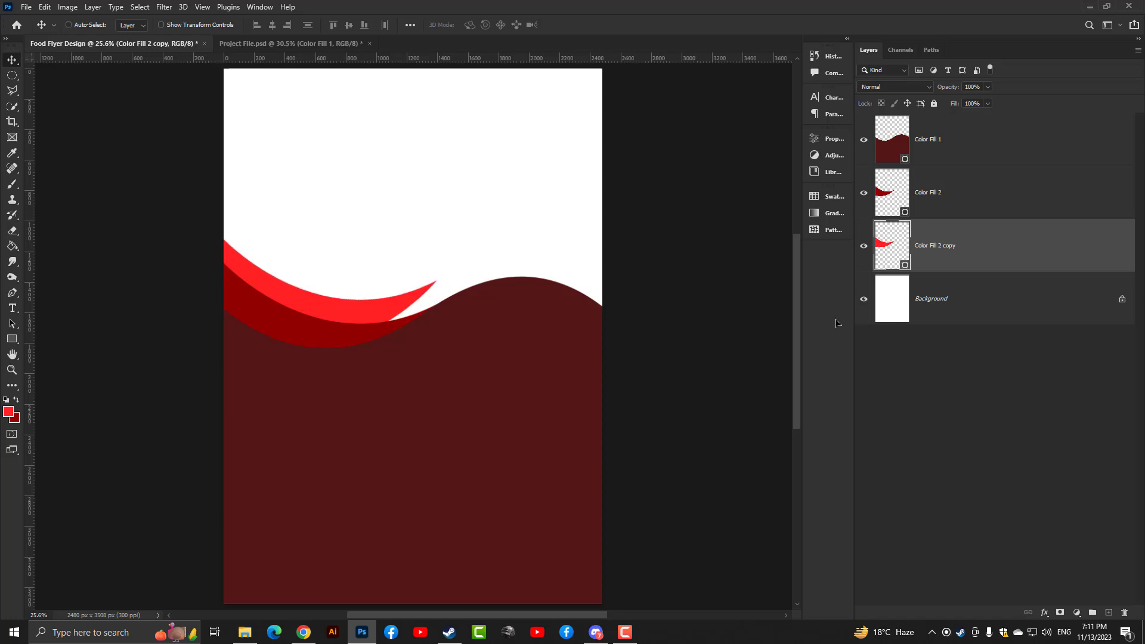
{"action": "key", "text": "ctrl"}
{"action": "key", "text": "ctrl+t"}
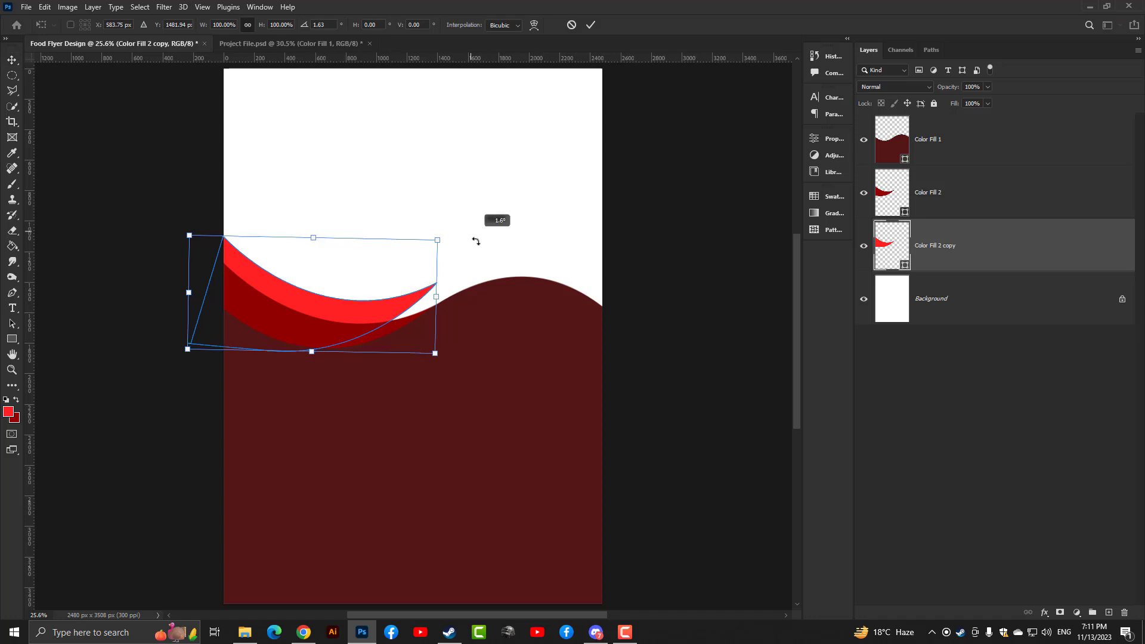
{"action": "left_click_drag", "start_coordinate": [476, 237], "coordinate": [488, 259]}
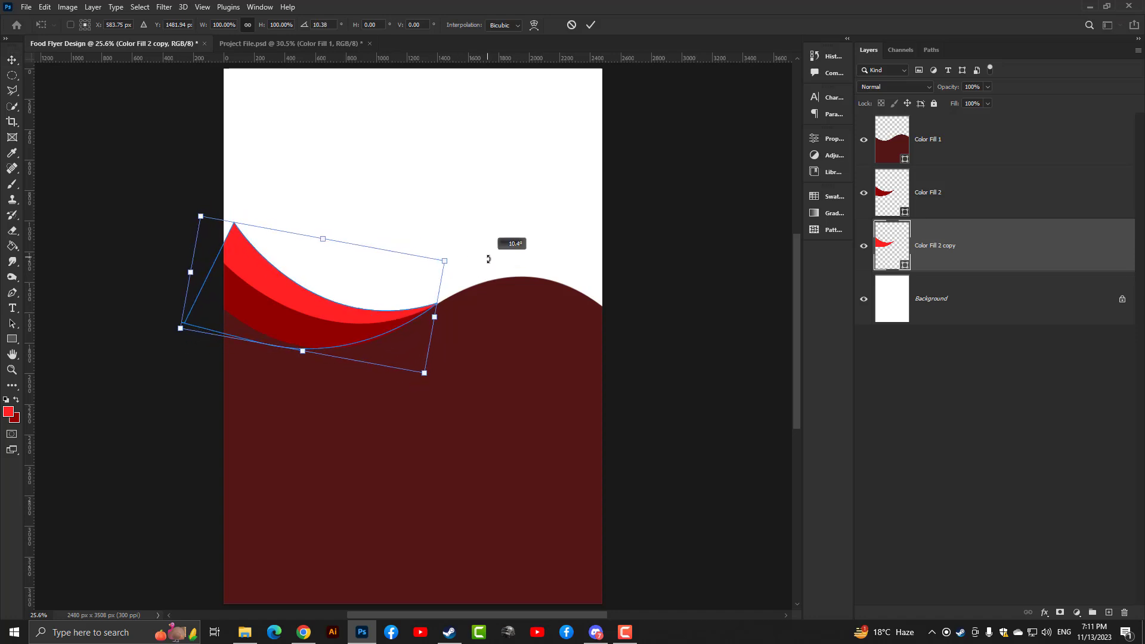
{"action": "scroll", "coordinate": [415, 269], "scroll_direction": "up", "scroll_amount": 2}
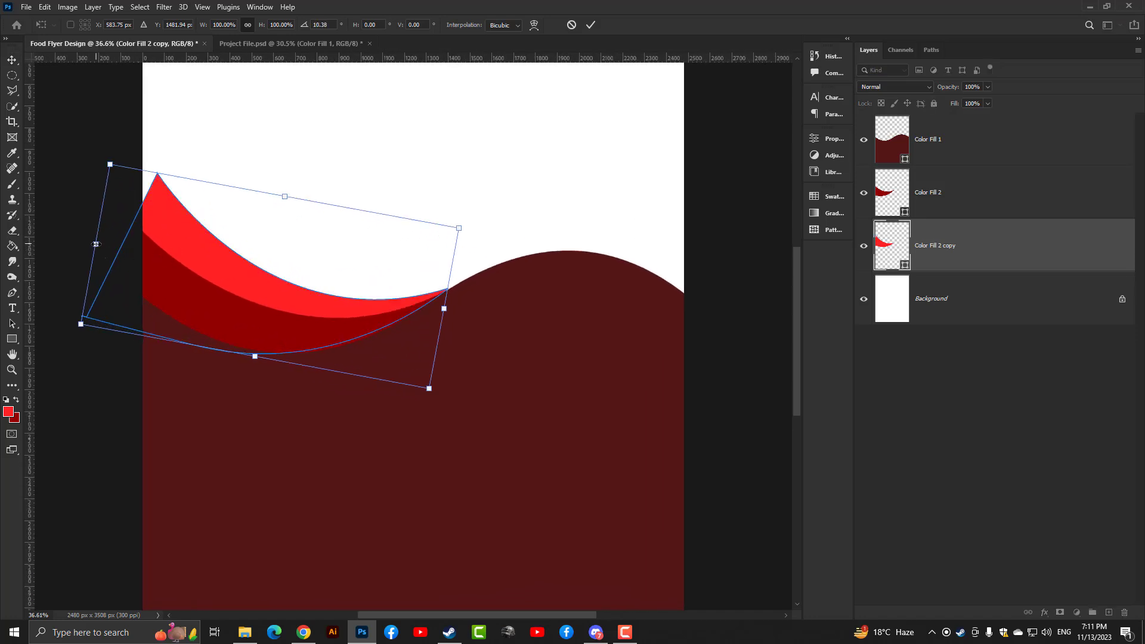
{"action": "left_click_drag", "start_coordinate": [96, 244], "coordinate": [77, 233]}
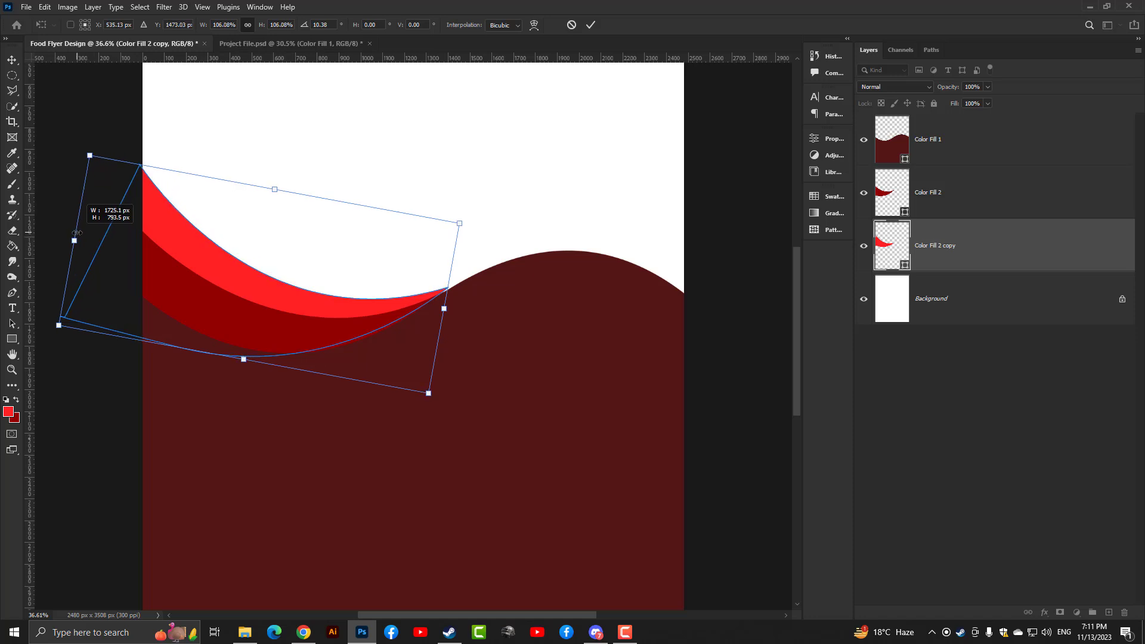
{"action": "left_click_drag", "start_coordinate": [76, 233], "coordinate": [54, 235]}
{"action": "left_click_drag", "start_coordinate": [480, 195], "coordinate": [502, 203]}
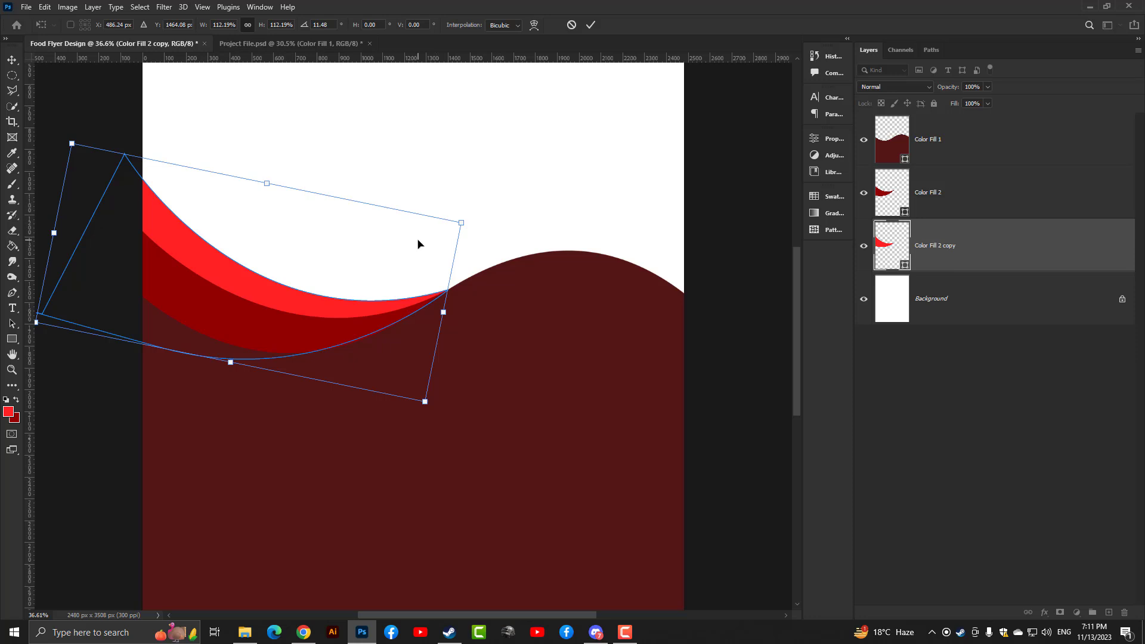
{"action": "key", "text": "Return"}
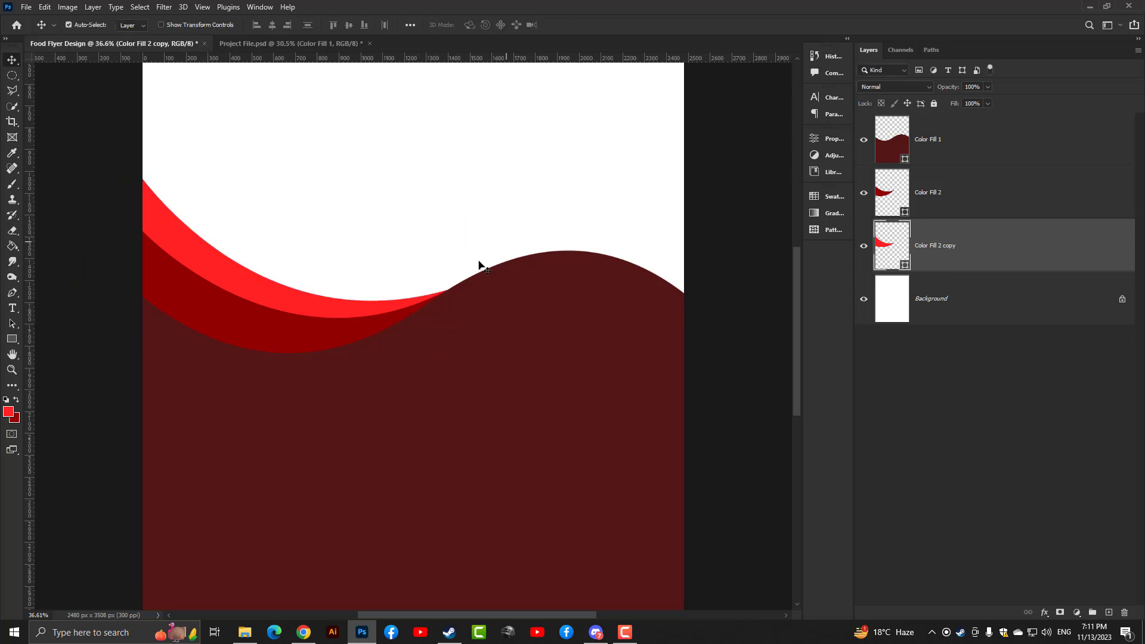
Step: Rotate the bright red copy slightly further, to about 1.36°, and commit
{"action": "scroll", "coordinate": [468, 316], "scroll_direction": "up", "scroll_amount": 2}
{"action": "scroll", "coordinate": [465, 315], "scroll_direction": "up", "scroll_amount": 2}
{"action": "scroll", "coordinate": [465, 314], "scroll_direction": "down", "scroll_amount": 1}
{"action": "scroll", "coordinate": [465, 320], "scroll_direction": "down", "scroll_amount": 2}
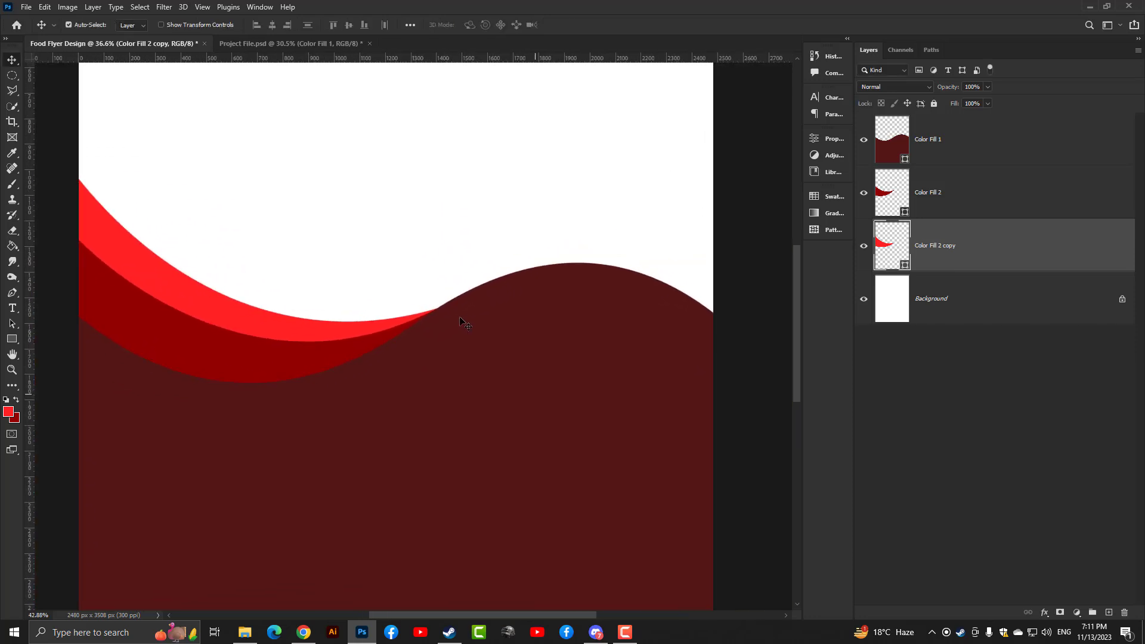
{"action": "scroll", "coordinate": [463, 322], "scroll_direction": "down", "scroll_amount": 2}
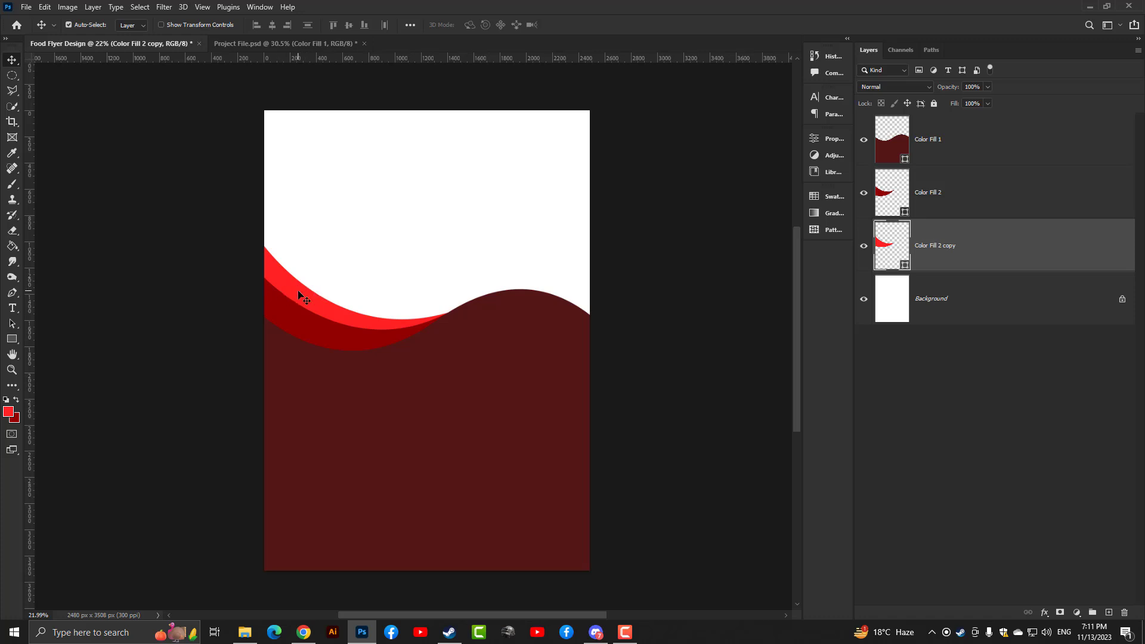
{"action": "key", "text": "ctrl+t"}
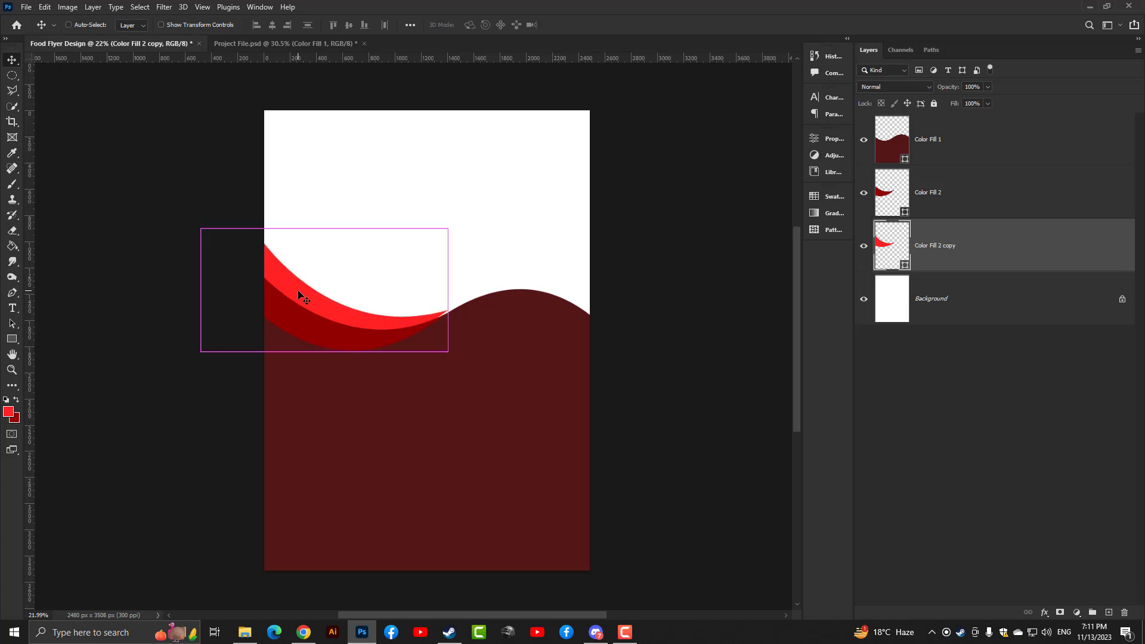
{"action": "scroll", "coordinate": [463, 289], "scroll_direction": "up", "scroll_amount": 1}
{"action": "scroll", "coordinate": [454, 244], "scroll_direction": "up", "scroll_amount": 2}
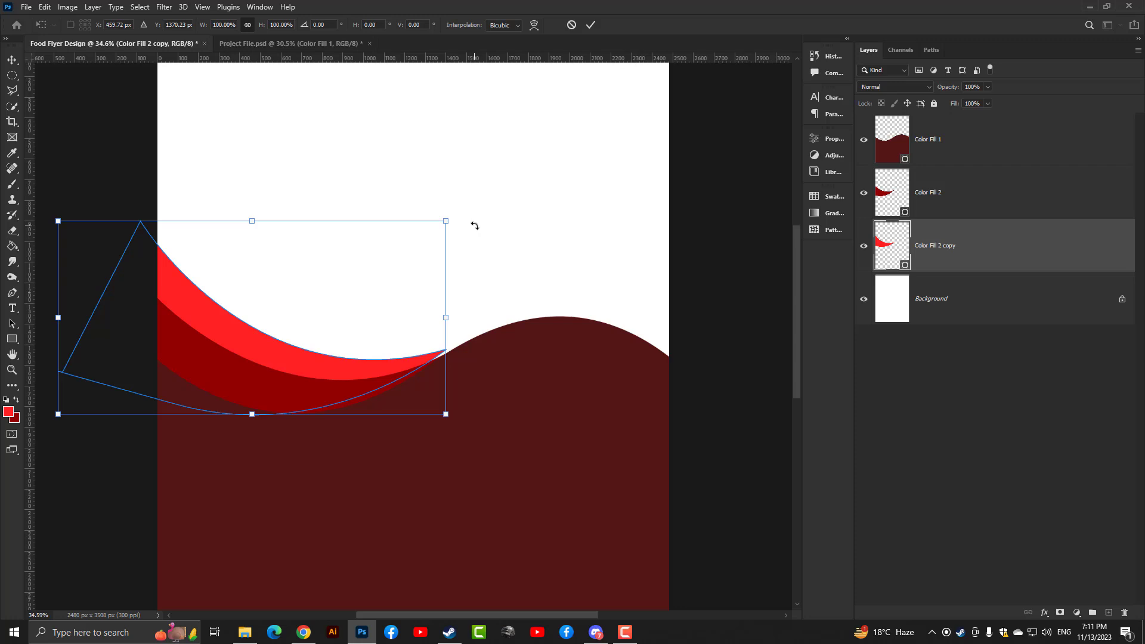
{"action": "left_click_drag", "start_coordinate": [473, 225], "coordinate": [478, 225]}
{"action": "key", "text": "Return"}
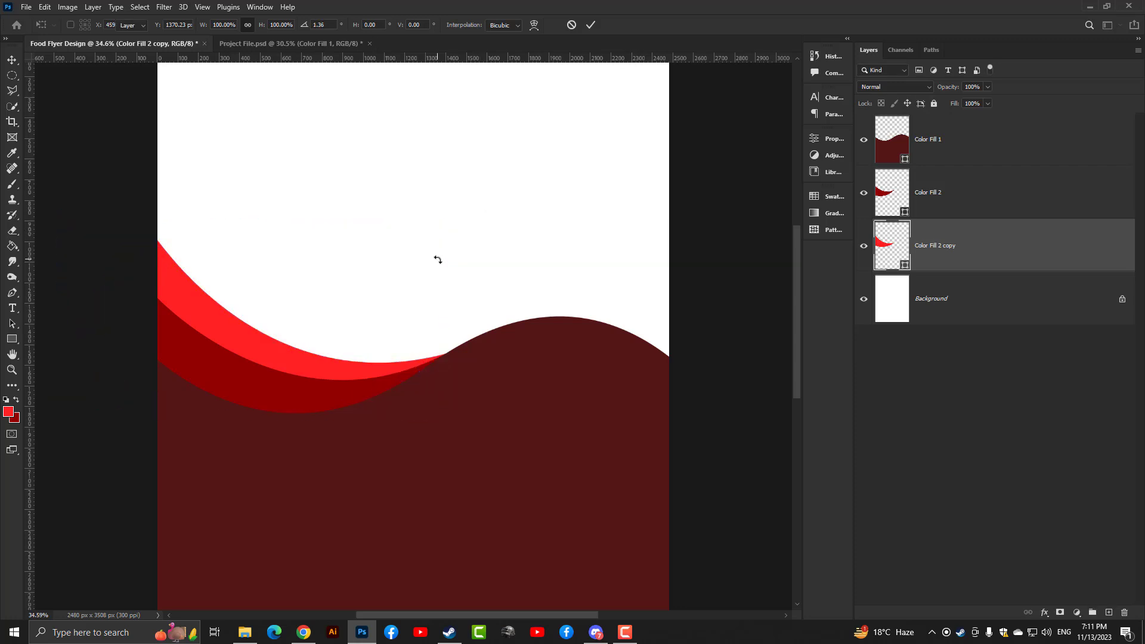
Step: Duplicate both red wave layers and rotate the copies about 168°
{"action": "left_click", "coordinate": [910, 208], "text": "shift"}
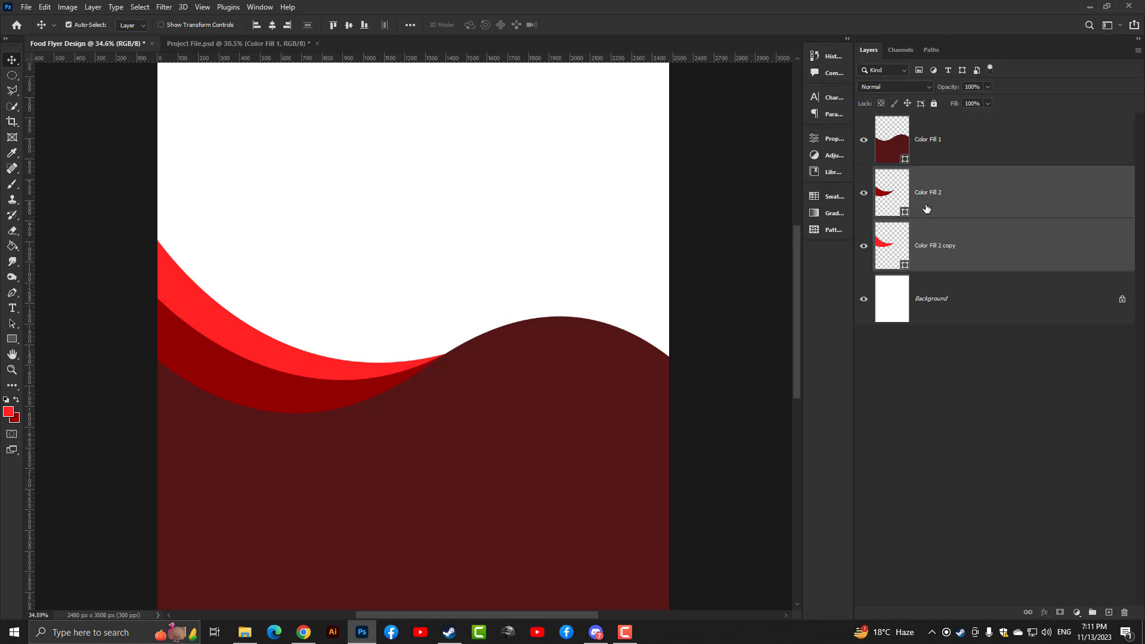
{"action": "key", "text": "ctrl+j"}
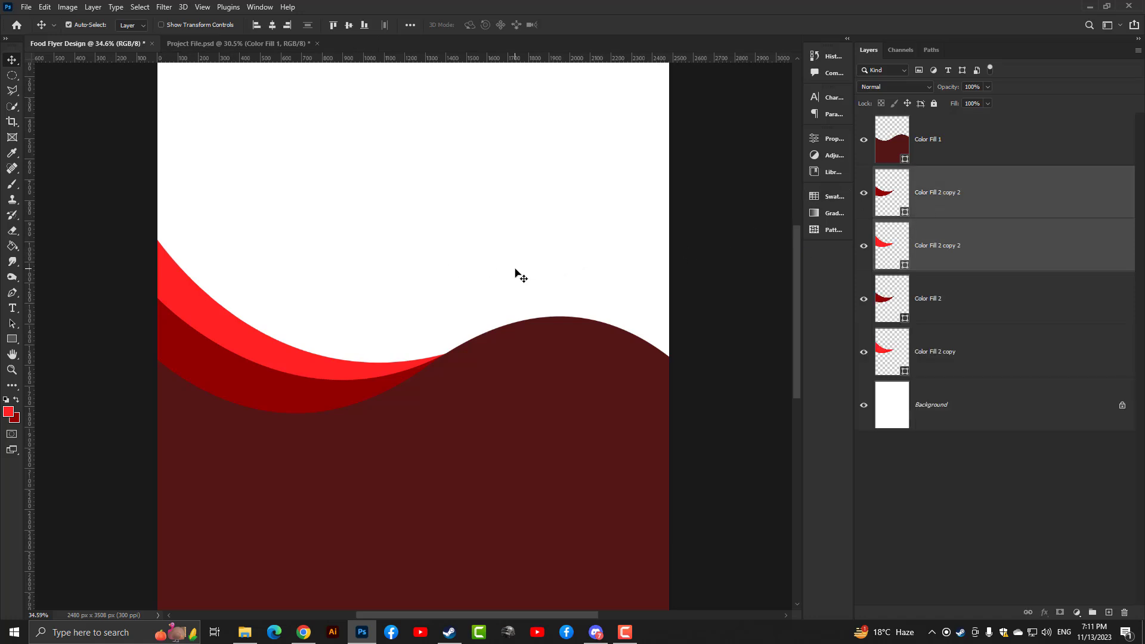
{"action": "key", "text": "ctrl+t"}
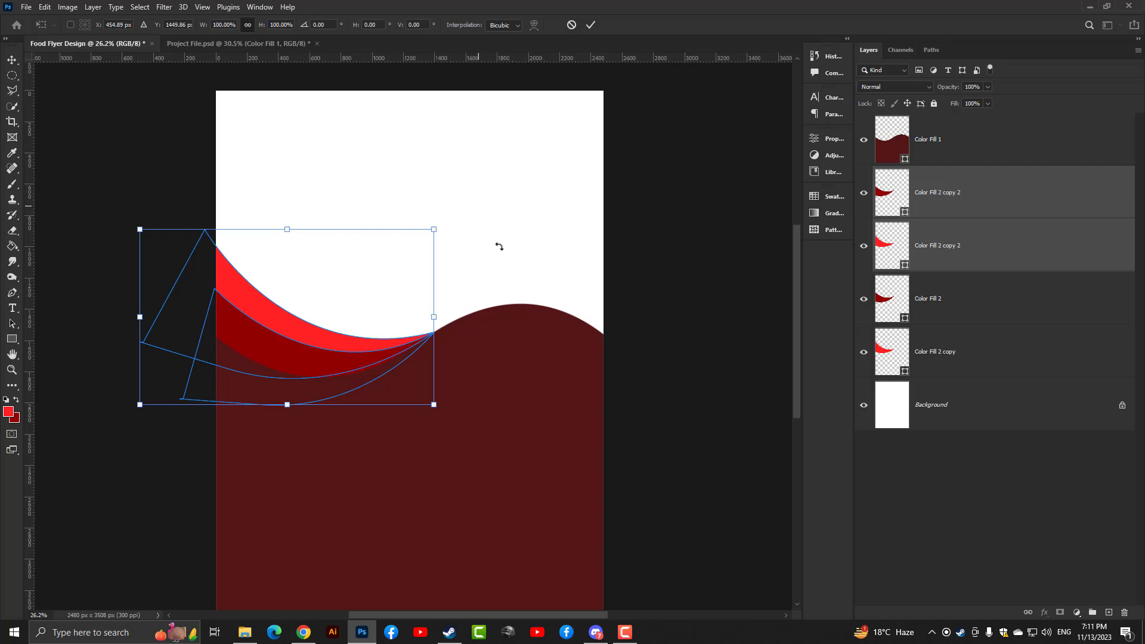
{"action": "left_click_drag", "start_coordinate": [499, 247], "coordinate": [219, 465]}
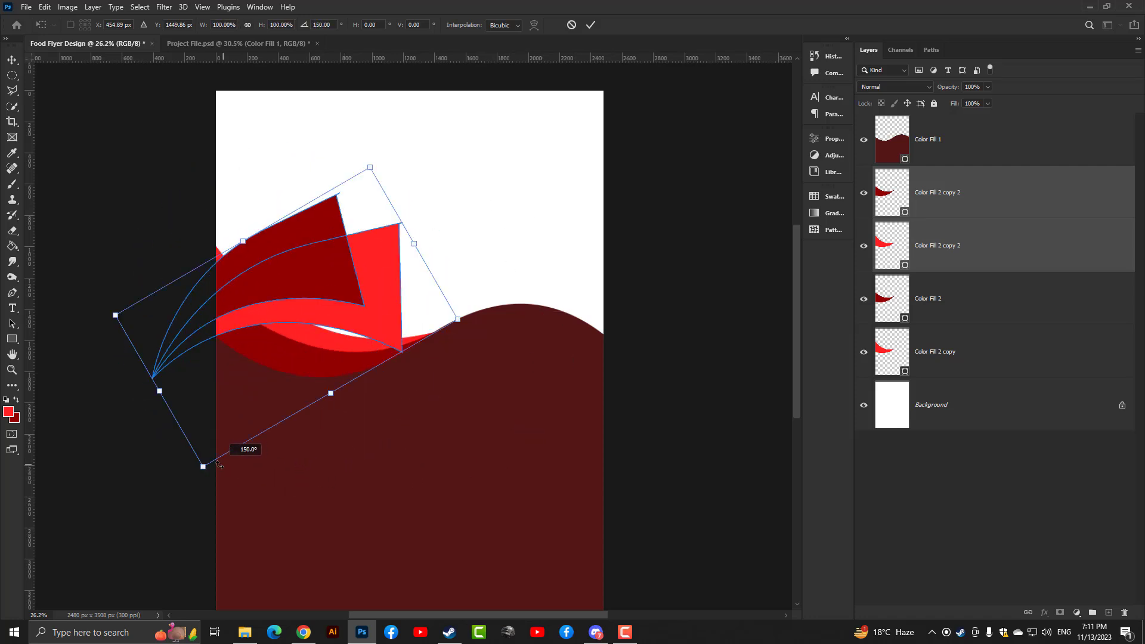
{"action": "left_click_drag", "start_coordinate": [252, 287], "coordinate": [536, 247]}
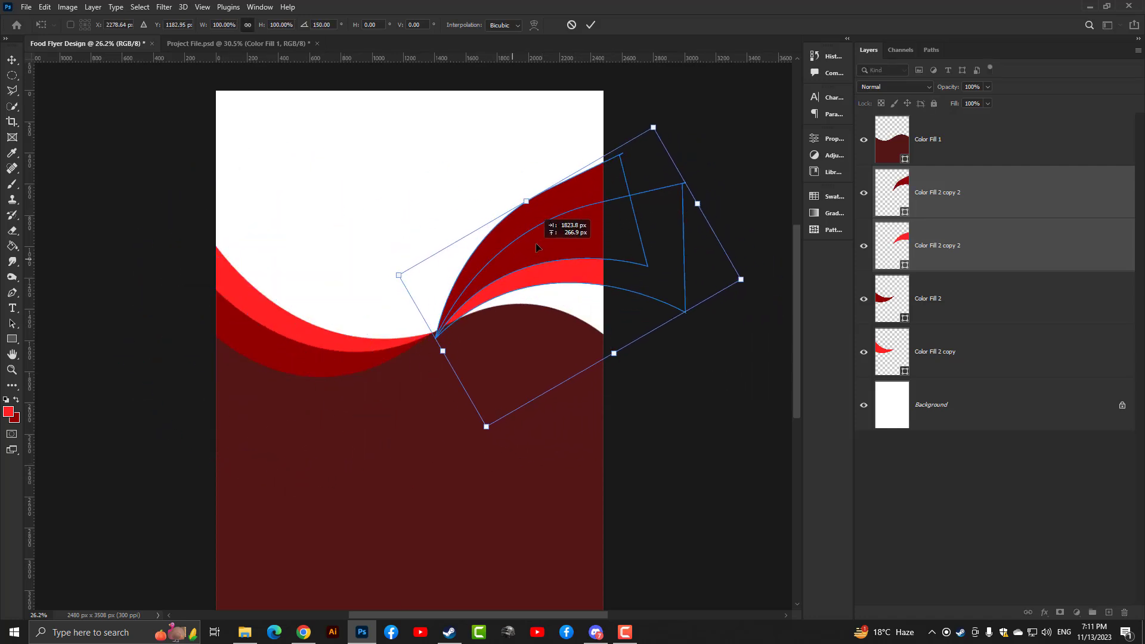
{"action": "left_click_drag", "start_coordinate": [537, 247], "coordinate": [554, 245]}
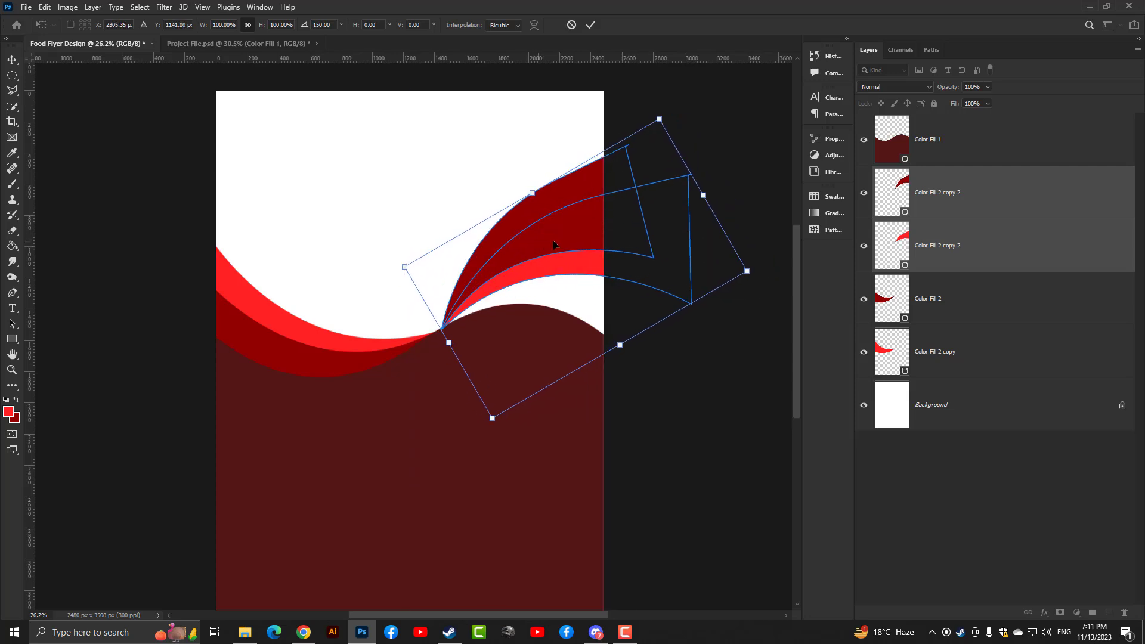
{"action": "mouse_move", "coordinate": [727, 196]}
{"action": "left_mouse_down"}
{"action": "mouse_move", "coordinate": [742, 210]}
{"action": "mouse_move", "coordinate": [703, 258]}
{"action": "mouse_move", "coordinate": [707, 280]}
{"action": "left_mouse_up"}
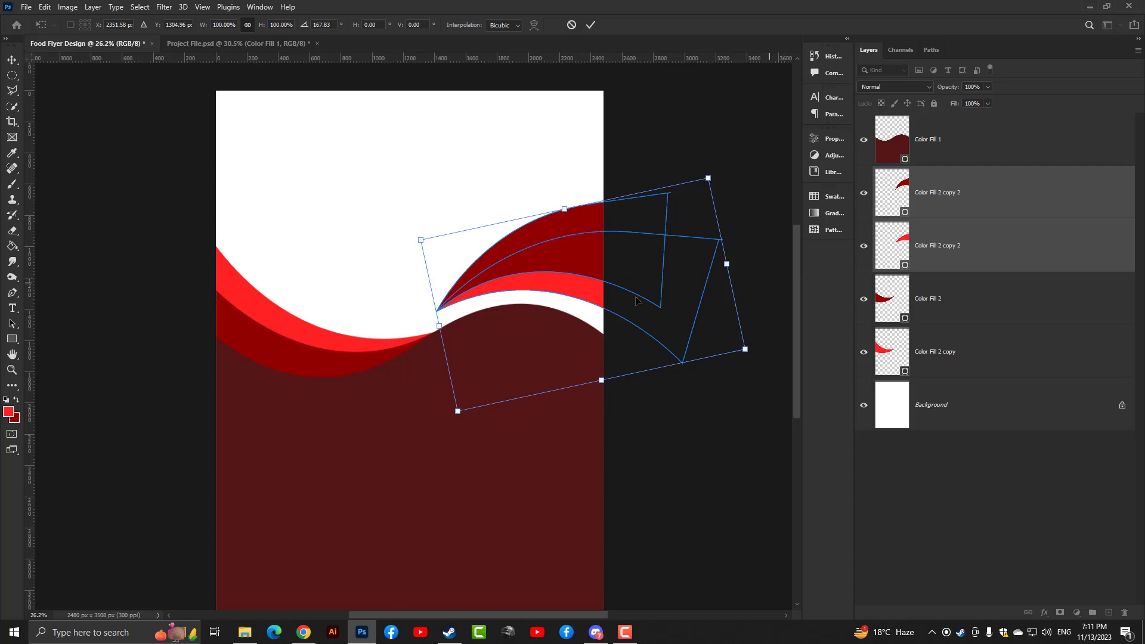
Step: Position the rotated wave copies on the right side and move them down about 70 px
{"action": "scroll", "coordinate": [534, 294], "scroll_direction": "up", "scroll_amount": 1}
{"action": "scroll", "coordinate": [534, 294], "scroll_direction": "up", "scroll_amount": 2}
{"action": "scroll", "coordinate": [525, 257], "scroll_direction": "up", "scroll_amount": 3}
{"action": "scroll", "coordinate": [519, 238], "scroll_direction": "up", "scroll_amount": 2}
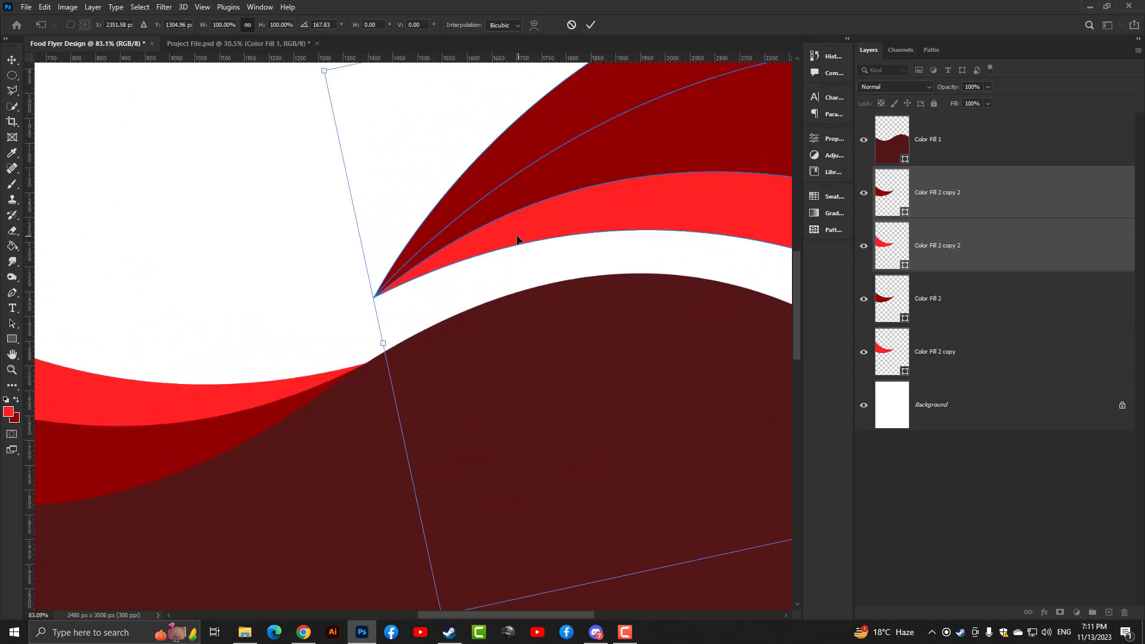
{"action": "mouse_move", "coordinate": [519, 238]}
{"action": "left_mouse_down"}
{"action": "mouse_move", "coordinate": [521, 291]}
{"action": "mouse_move", "coordinate": [502, 306]}
{"action": "left_mouse_up"}
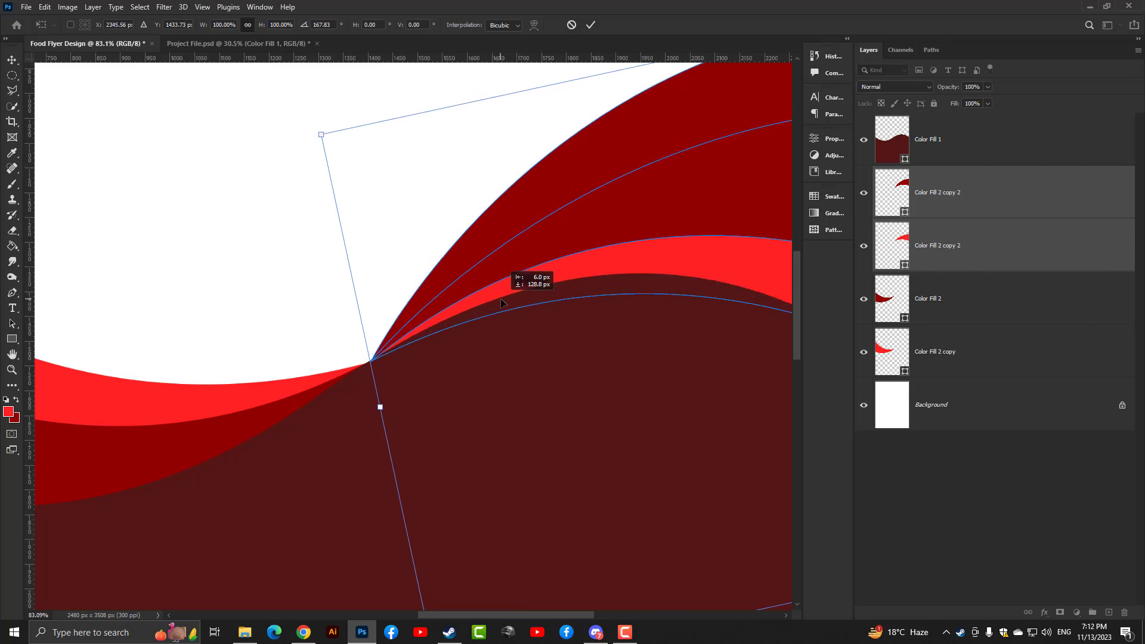
{"action": "left_click_drag", "start_coordinate": [578, 325], "coordinate": [381, 379]}
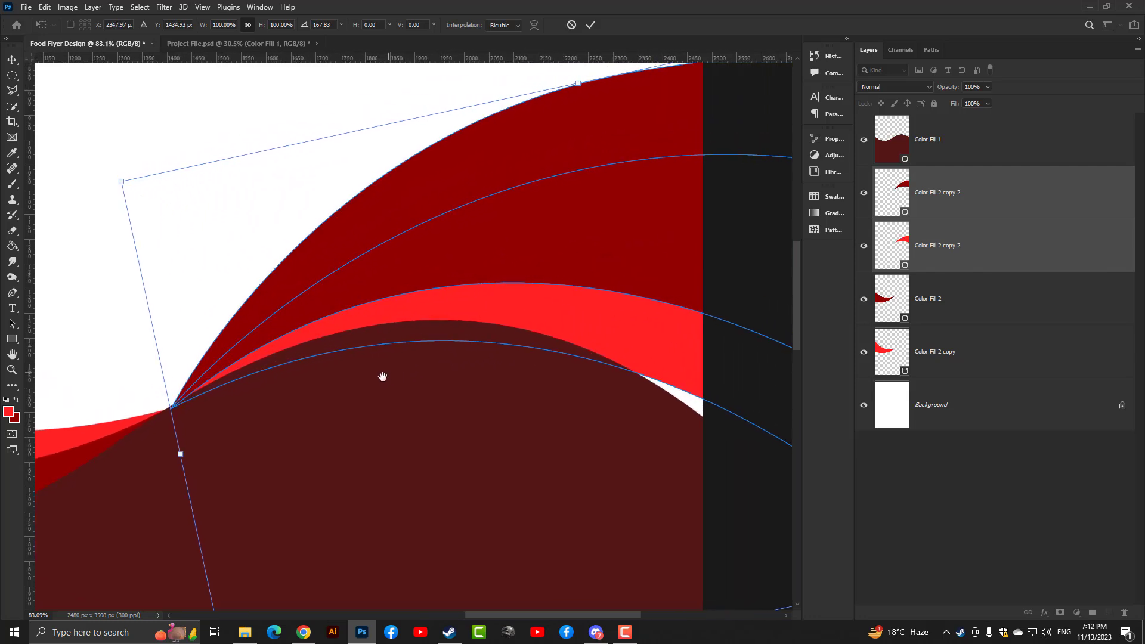
{"action": "scroll", "coordinate": [507, 424], "scroll_direction": "down", "scroll_amount": 2}
{"action": "scroll", "coordinate": [518, 420], "scroll_direction": "down", "scroll_amount": 3}
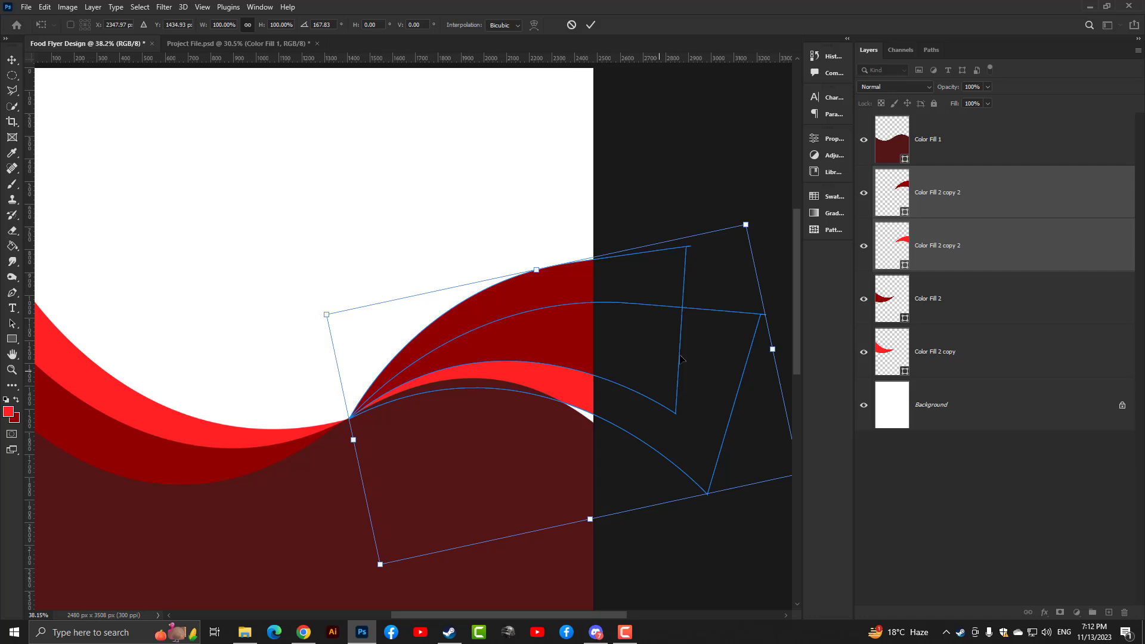
{"action": "key", "text": "Return"}
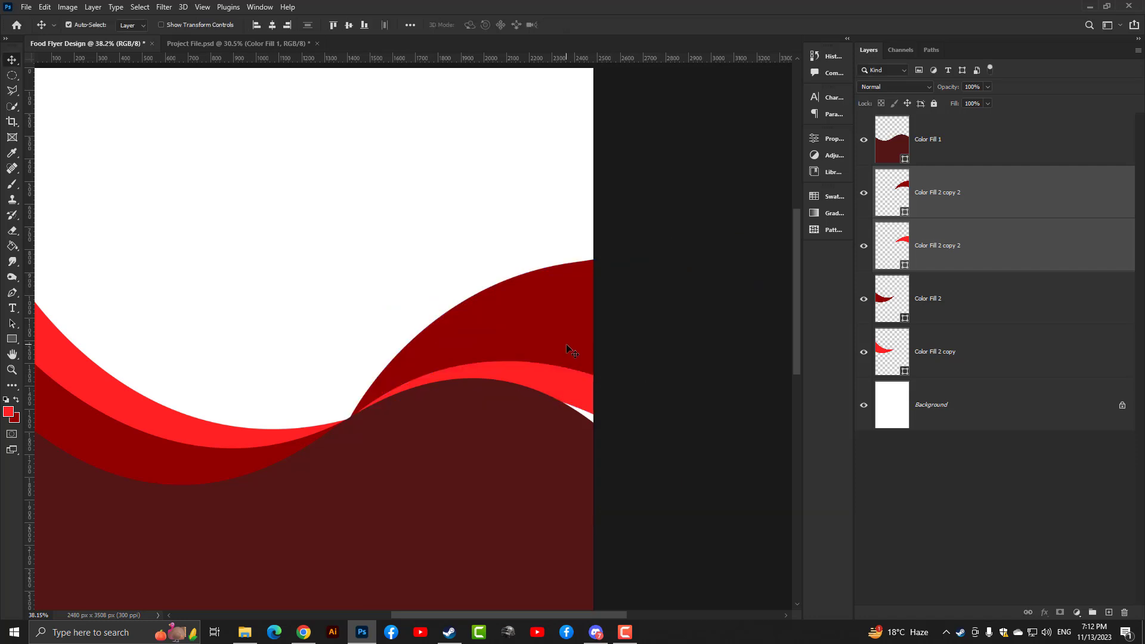
{"action": "left_click_drag", "start_coordinate": [577, 332], "coordinate": [529, 373]}
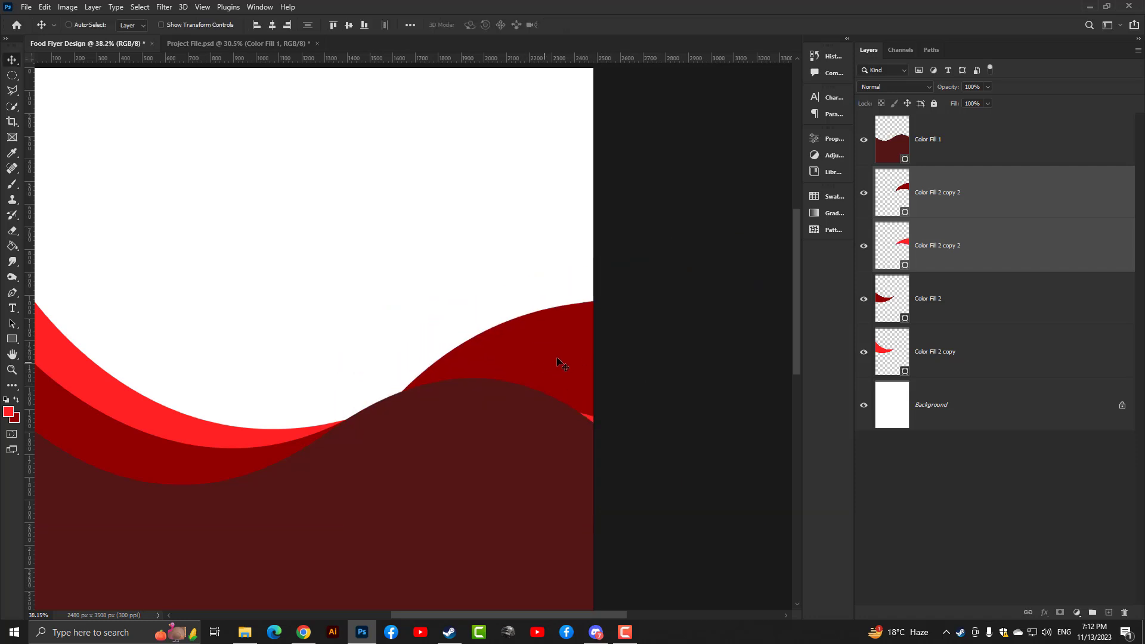
Step: Undo the move, then colour the top right copy #ff2222 and the lower one #900000
{"action": "key", "text": "ctrl+z"}
{"action": "double_click", "coordinate": [892, 192]}
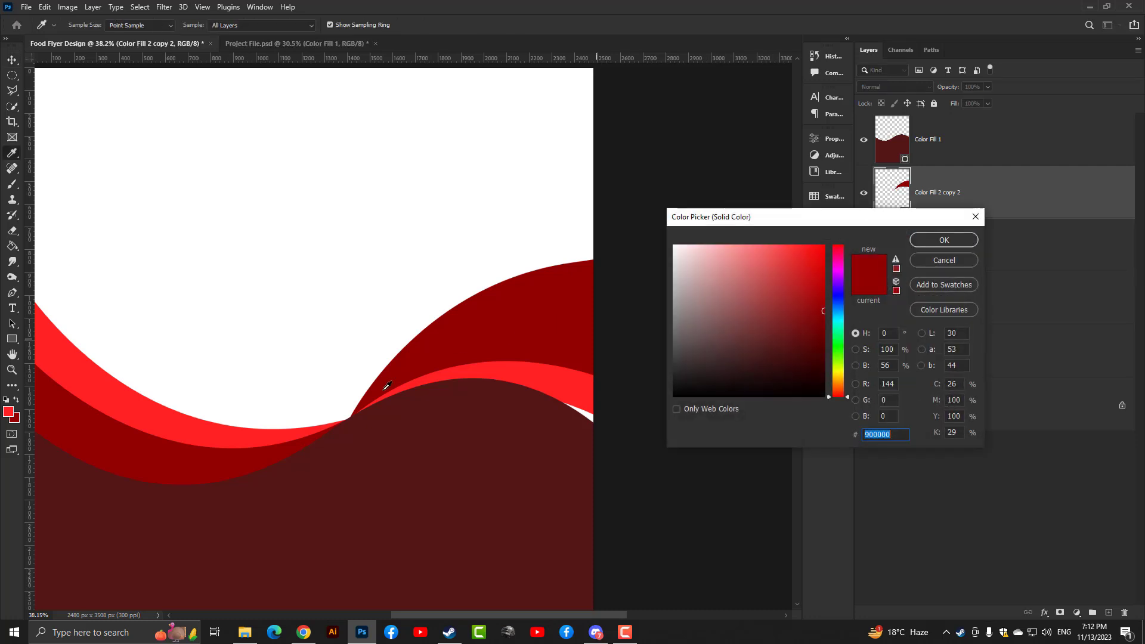
{"action": "left_click", "coordinate": [180, 424]}
{"action": "left_click", "coordinate": [943, 241]}
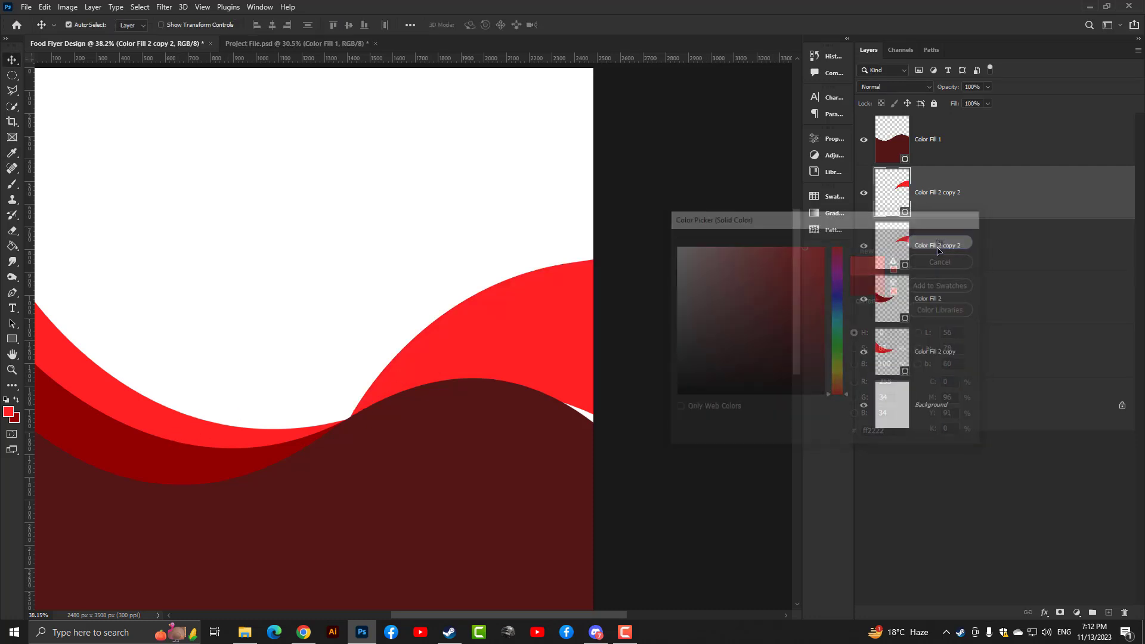
{"action": "double_click", "coordinate": [892, 245]}
{"action": "left_click", "coordinate": [132, 446]}
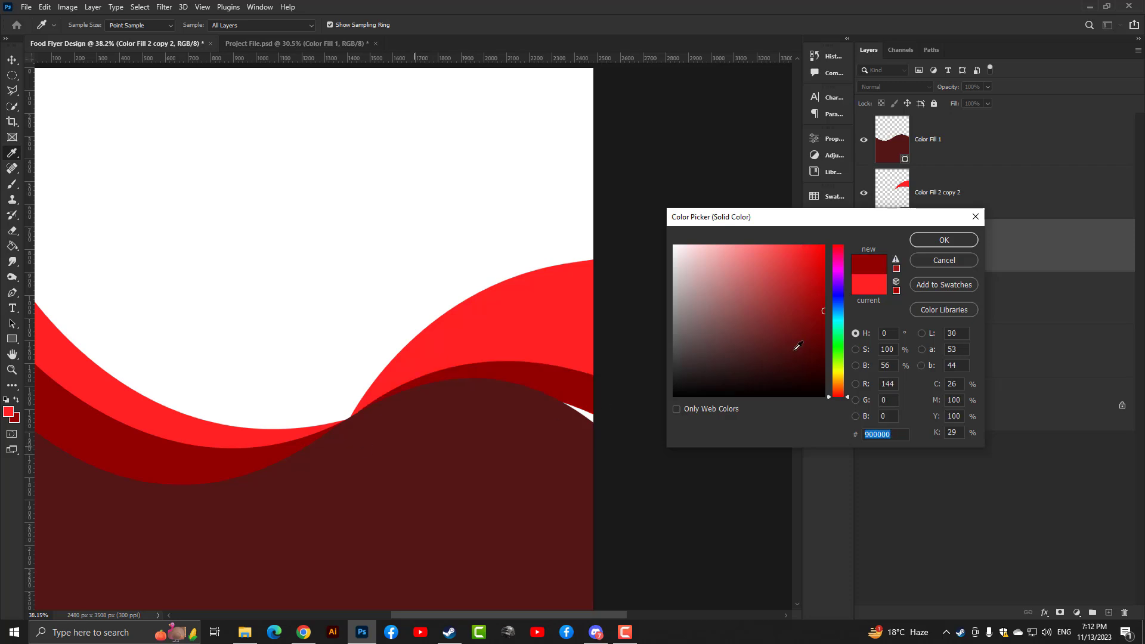
{"action": "left_click", "coordinate": [957, 242]}
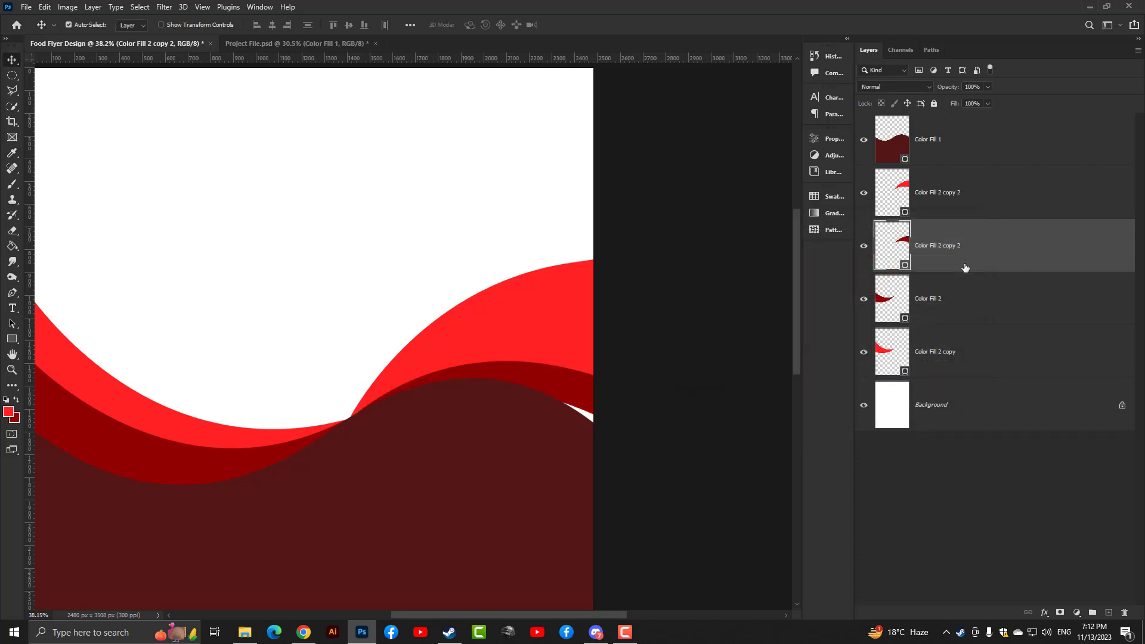
{"action": "left_click", "coordinate": [956, 208], "text": "ctrl"}
Step: Enlarge both right-side wave copies, rotate them about -2.37 degrees and move them up
{"action": "key", "text": "ctrl+t"}
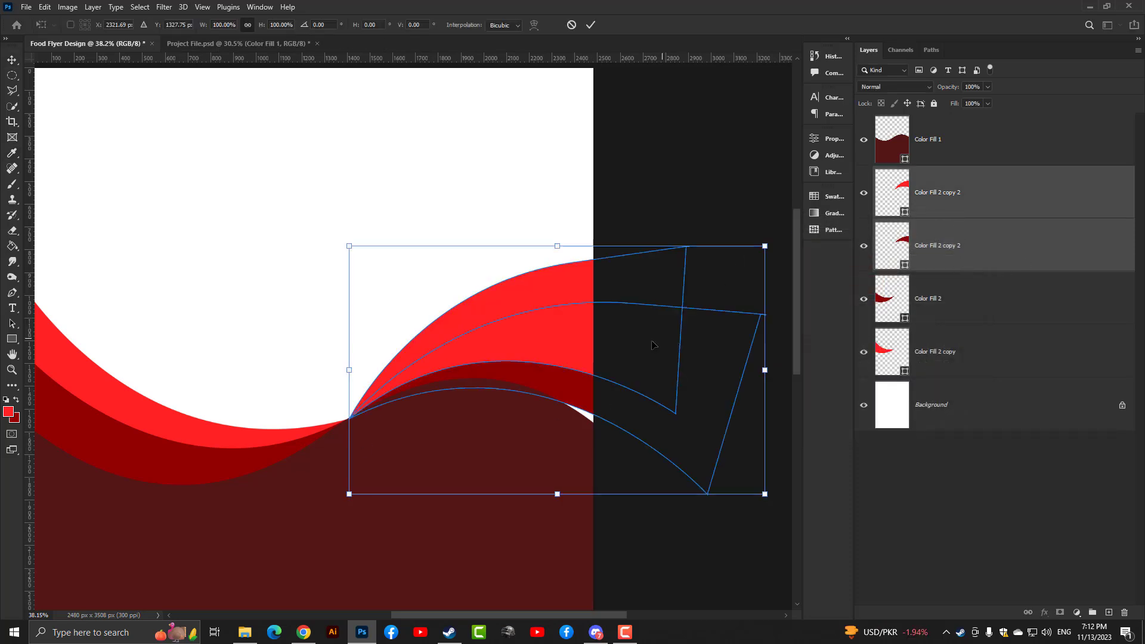
{"action": "left_click_drag", "start_coordinate": [778, 221], "coordinate": [770, 234]}
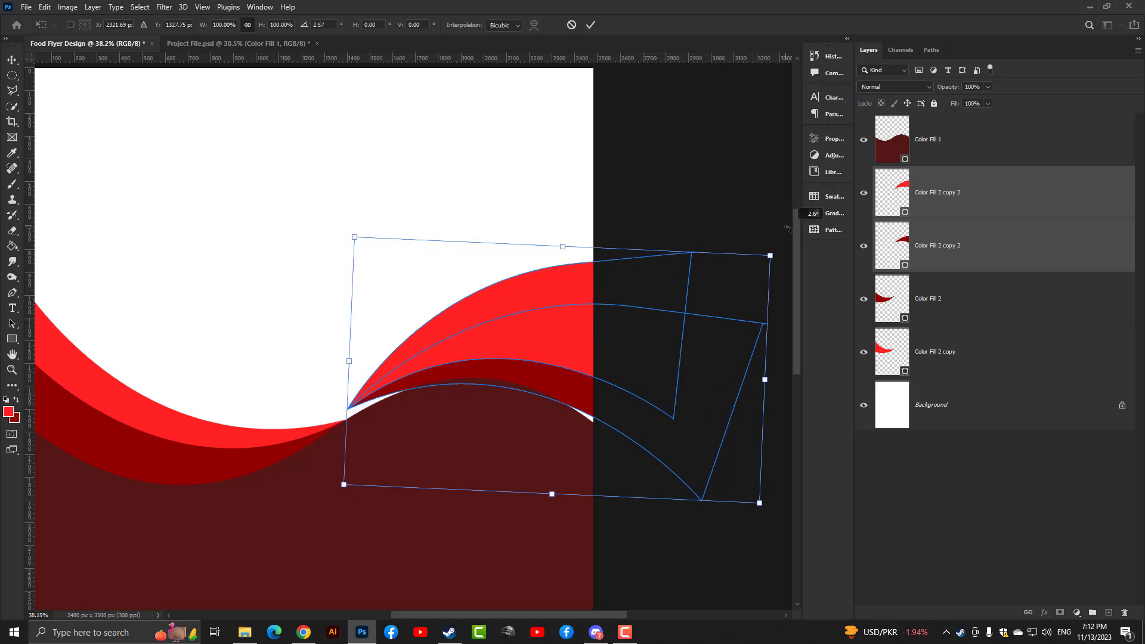
{"action": "key", "text": "ctrl+z"}
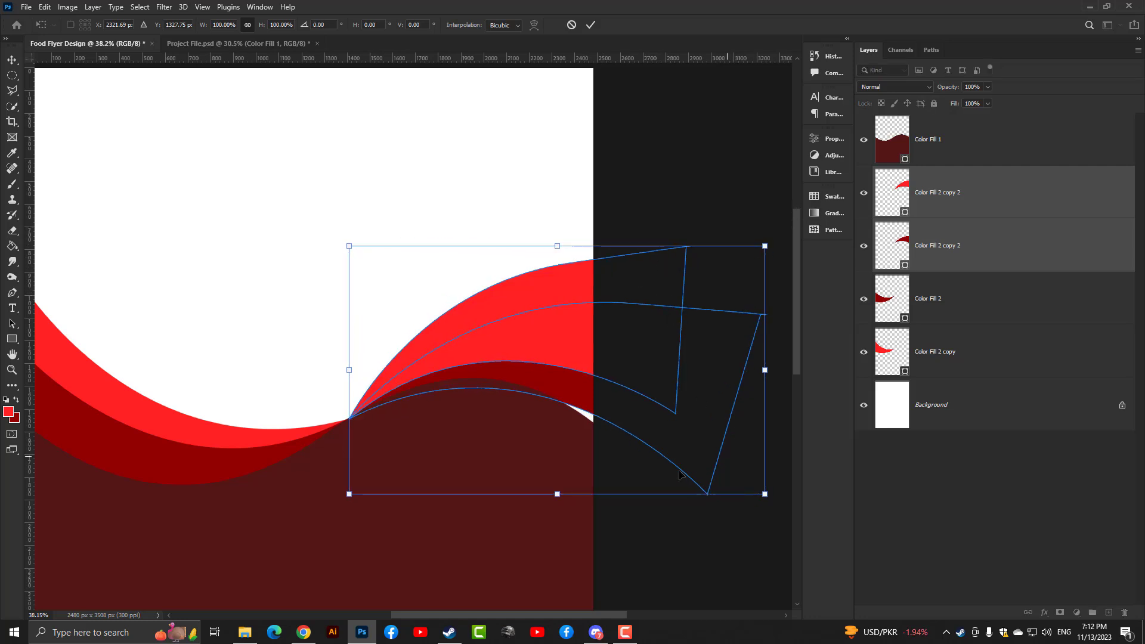
{"action": "left_click_drag", "start_coordinate": [557, 493], "coordinate": [558, 519]}
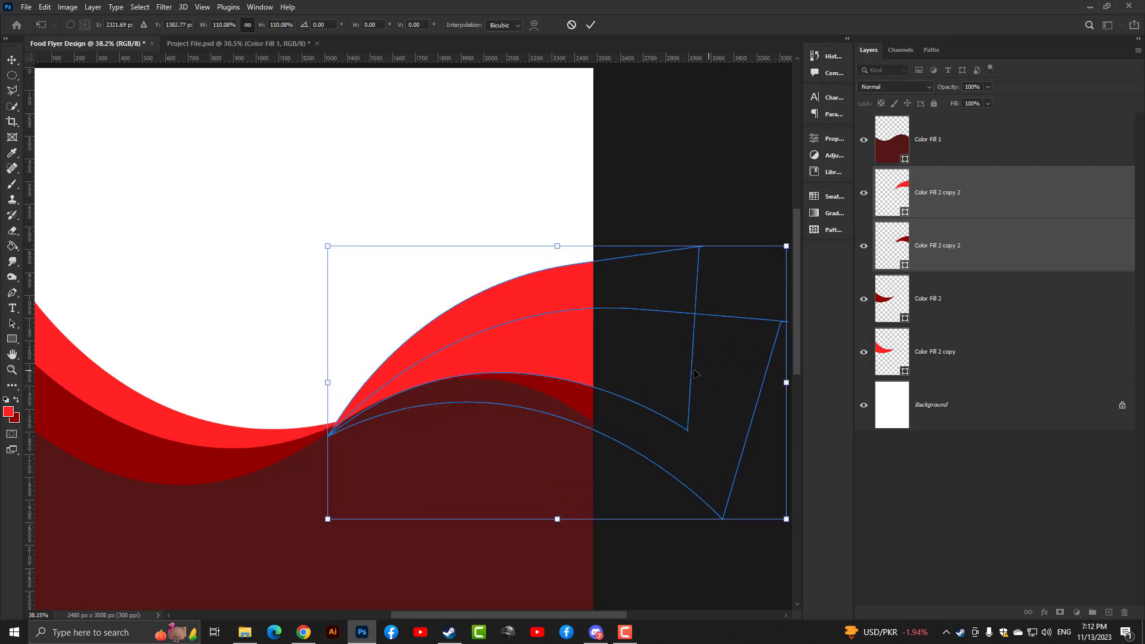
{"action": "left_click_drag", "start_coordinate": [695, 373], "coordinate": [707, 357]}
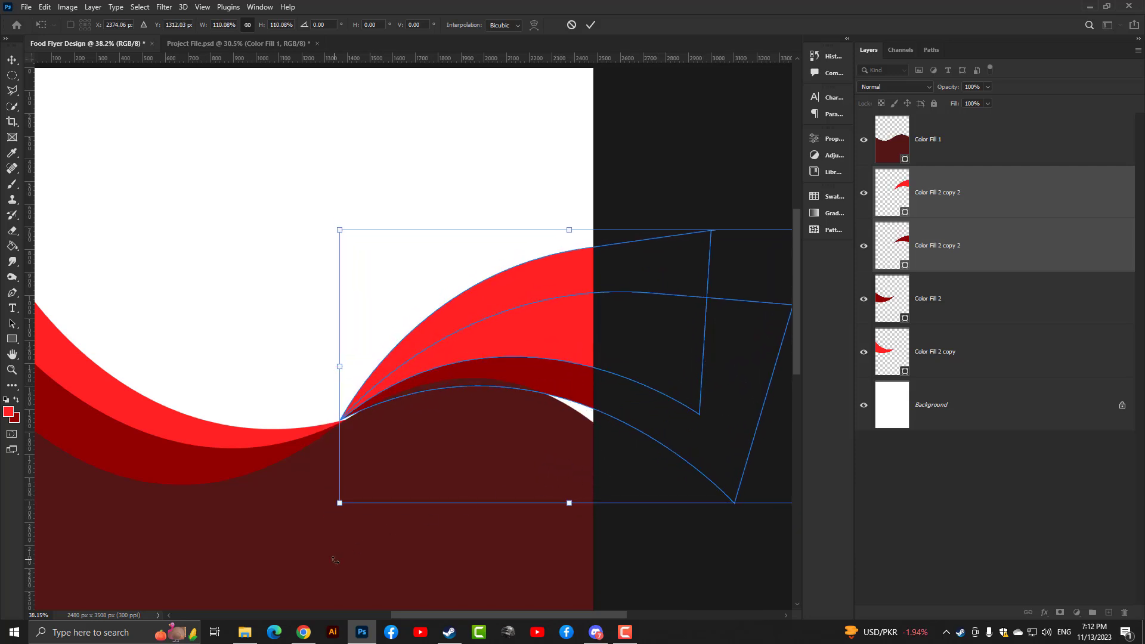
{"action": "left_click_drag", "start_coordinate": [335, 560], "coordinate": [358, 544]}
{"action": "left_click_drag", "start_coordinate": [378, 499], "coordinate": [388, 450]}
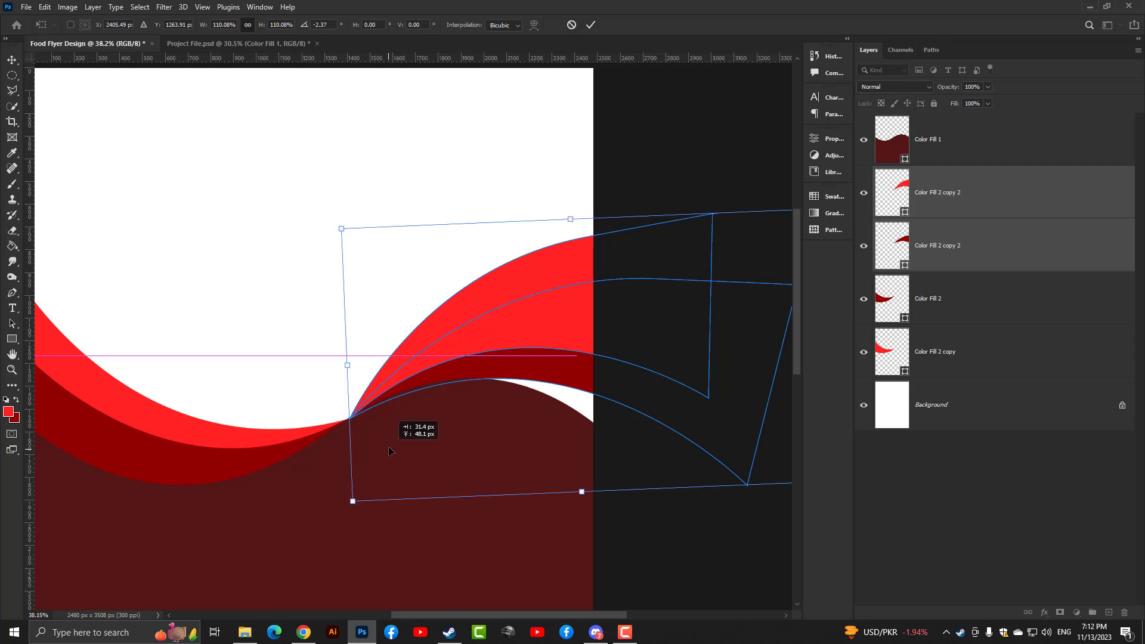
{"action": "key", "text": "Return"}
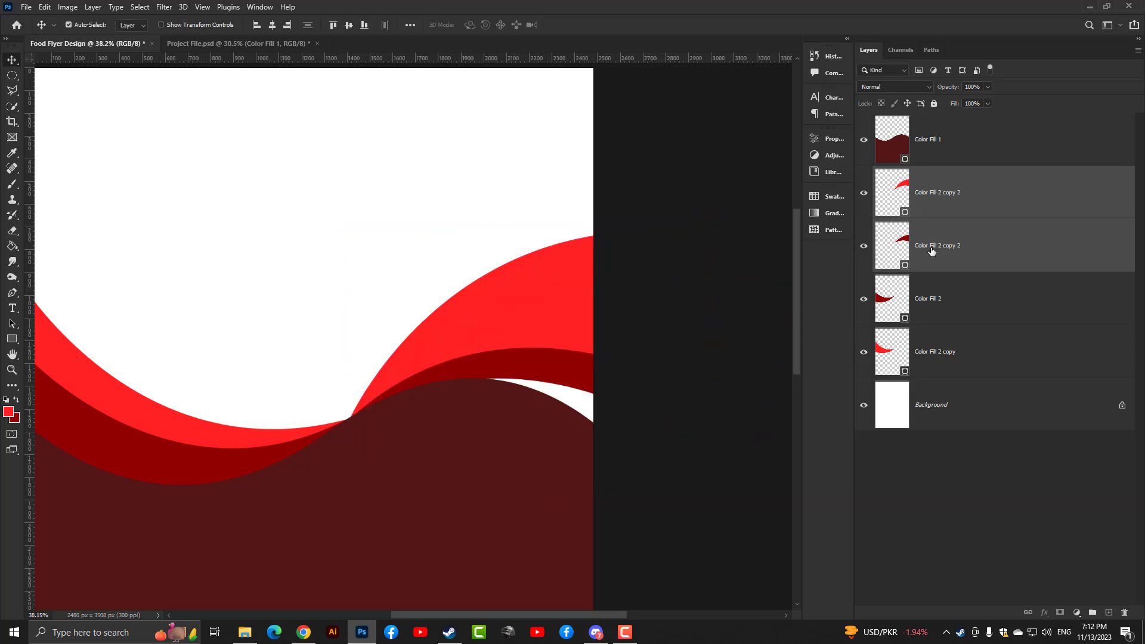
Step: Skew the lower dark red wave copy so its curve meets the bright red wave
{"action": "left_click", "coordinate": [932, 250]}
{"action": "key", "text": "ctrl+t"}
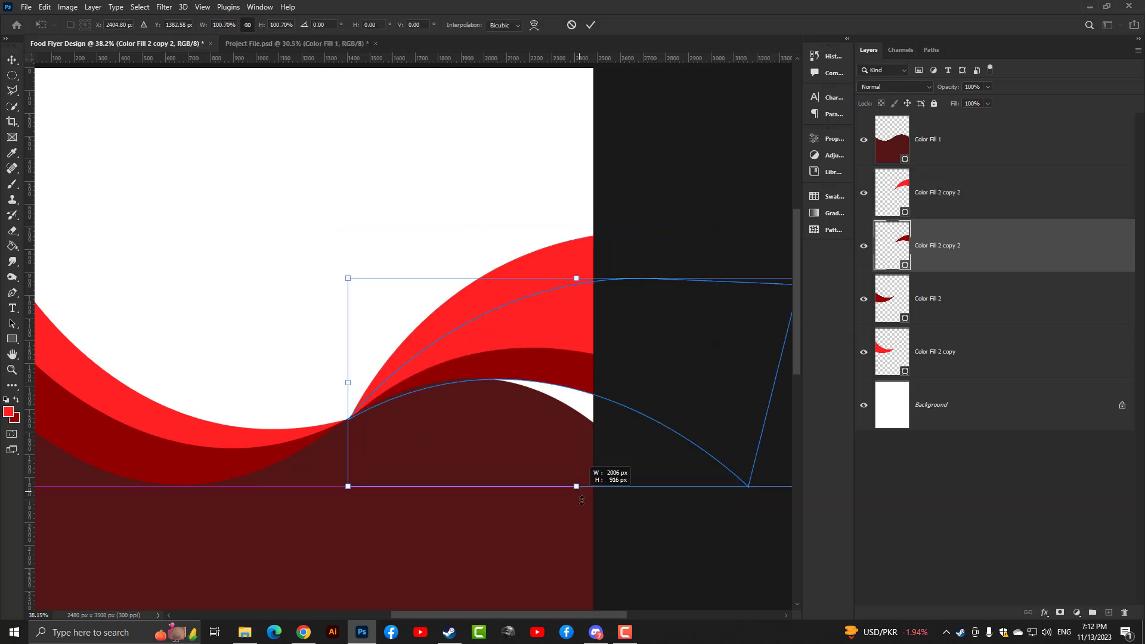
{"action": "left_click_drag", "start_coordinate": [582, 500], "coordinate": [599, 567]}
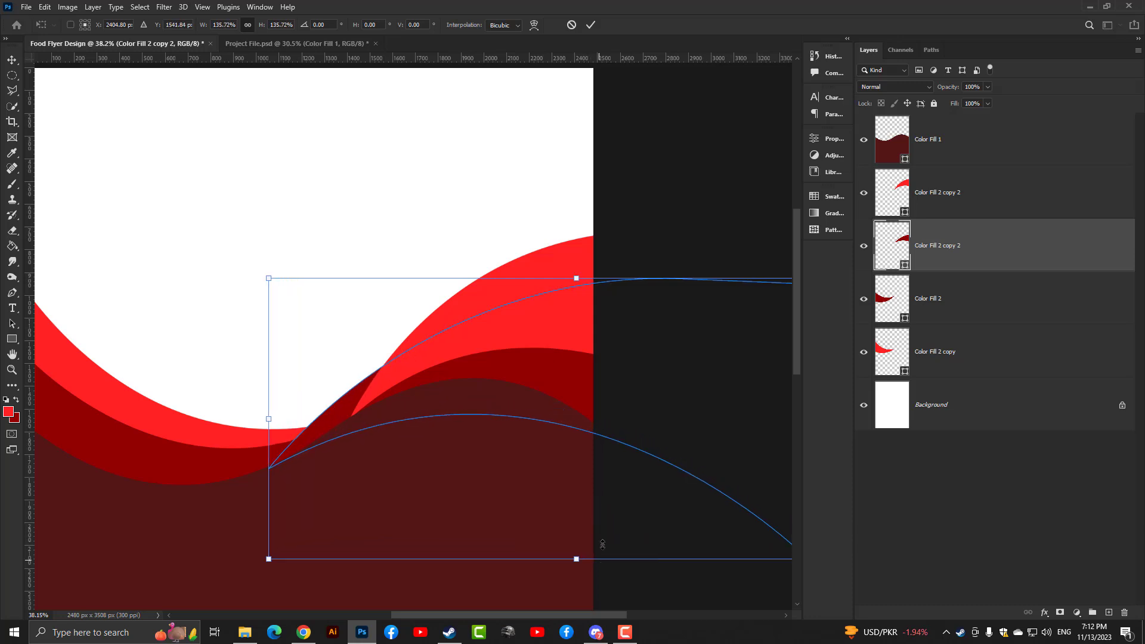
{"action": "mouse_move", "coordinate": [451, 408]}
{"action": "left_mouse_down"}
{"action": "mouse_move", "coordinate": [516, 400]}
{"action": "mouse_move", "coordinate": [509, 375]}
{"action": "mouse_move", "coordinate": [512, 407]}
{"action": "left_mouse_up"}
{"action": "key", "text": "ctrl+z"}
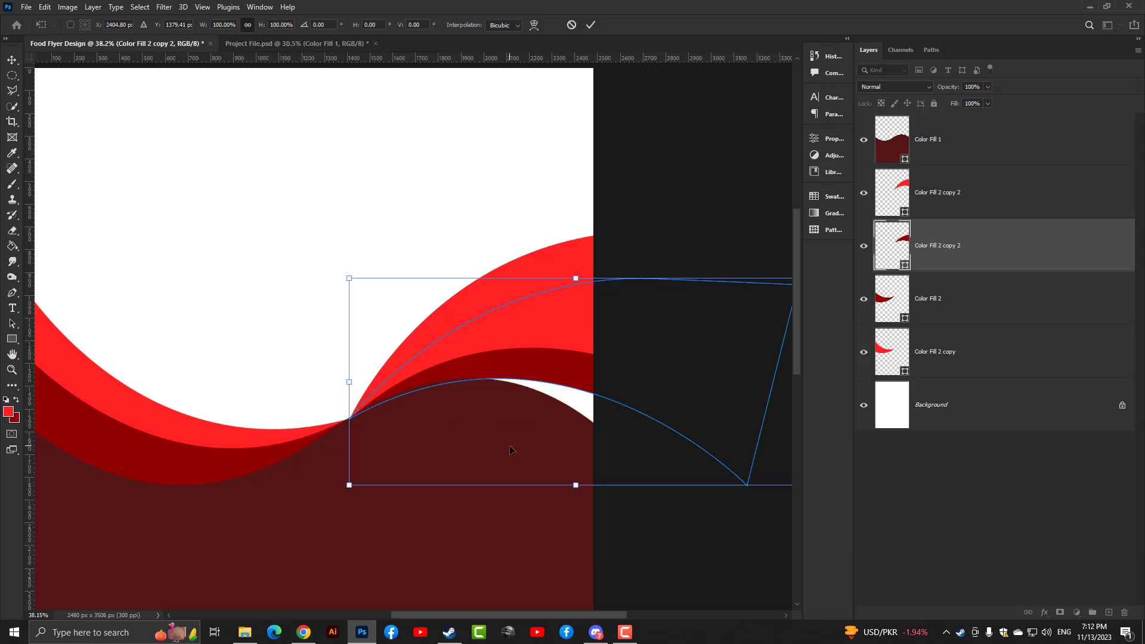
{"action": "scroll", "coordinate": [701, 451], "scroll_direction": "down", "scroll_amount": 2}
{"action": "scroll", "coordinate": [701, 451], "scroll_direction": "down", "scroll_amount": 1}
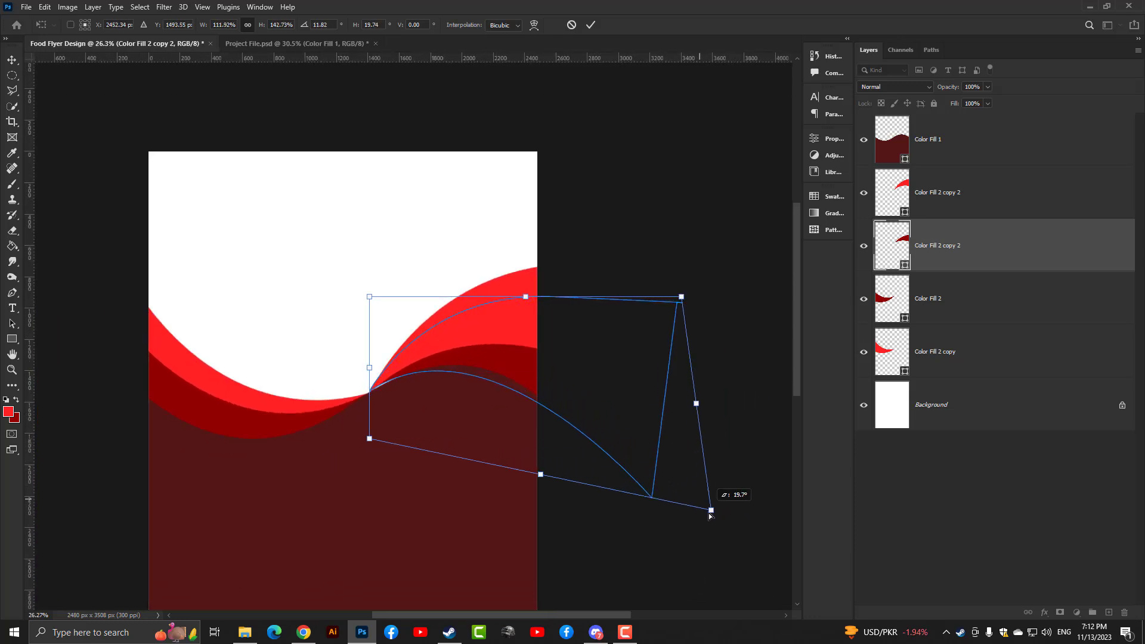
{"action": "left_click_drag", "start_coordinate": [681, 449], "coordinate": [714, 508]}
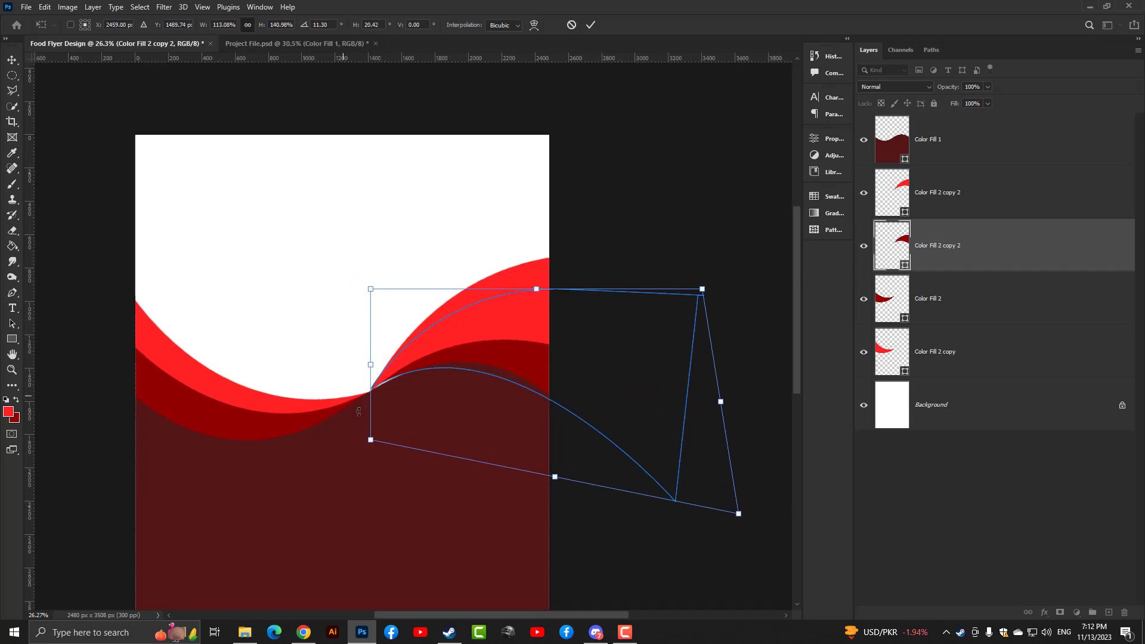
{"action": "scroll", "coordinate": [384, 423], "scroll_direction": "up", "scroll_amount": 3}
{"action": "scroll", "coordinate": [384, 422], "scroll_direction": "up", "scroll_amount": 8}
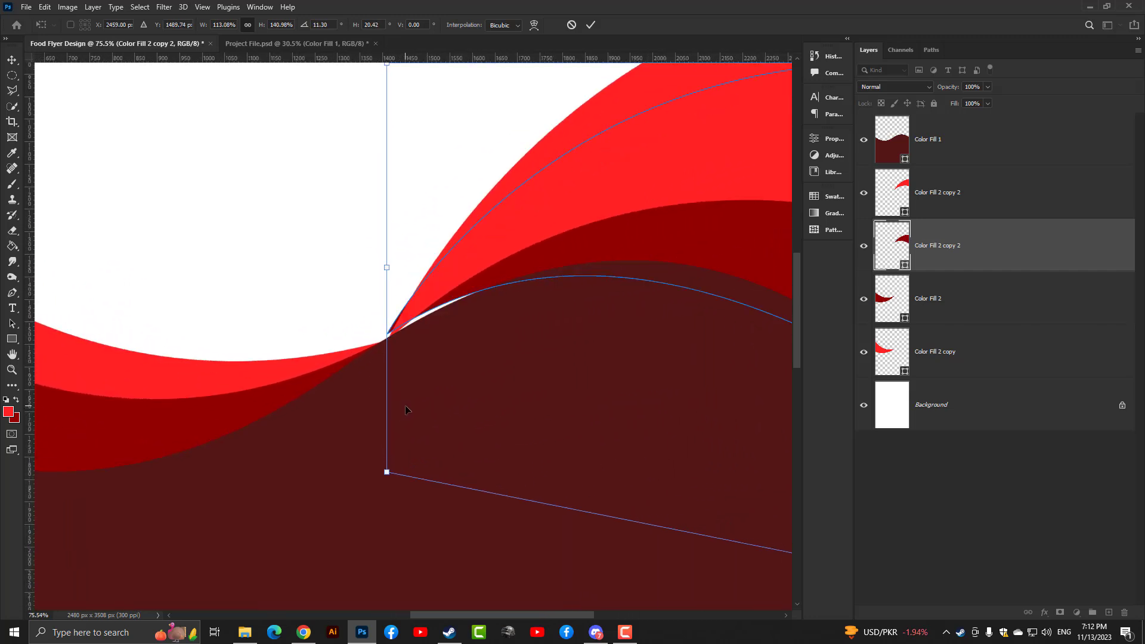
{"action": "left_click_drag", "start_coordinate": [386, 473], "coordinate": [392, 476]}
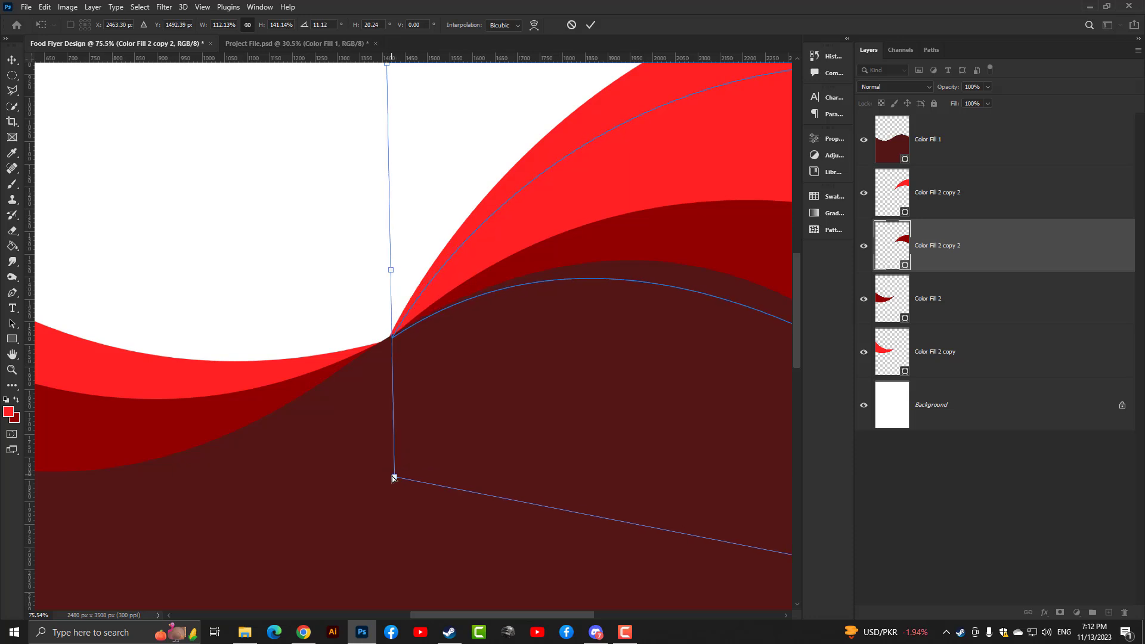
{"action": "key", "text": "Return"}
{"action": "key", "text": "ctrl+0"}
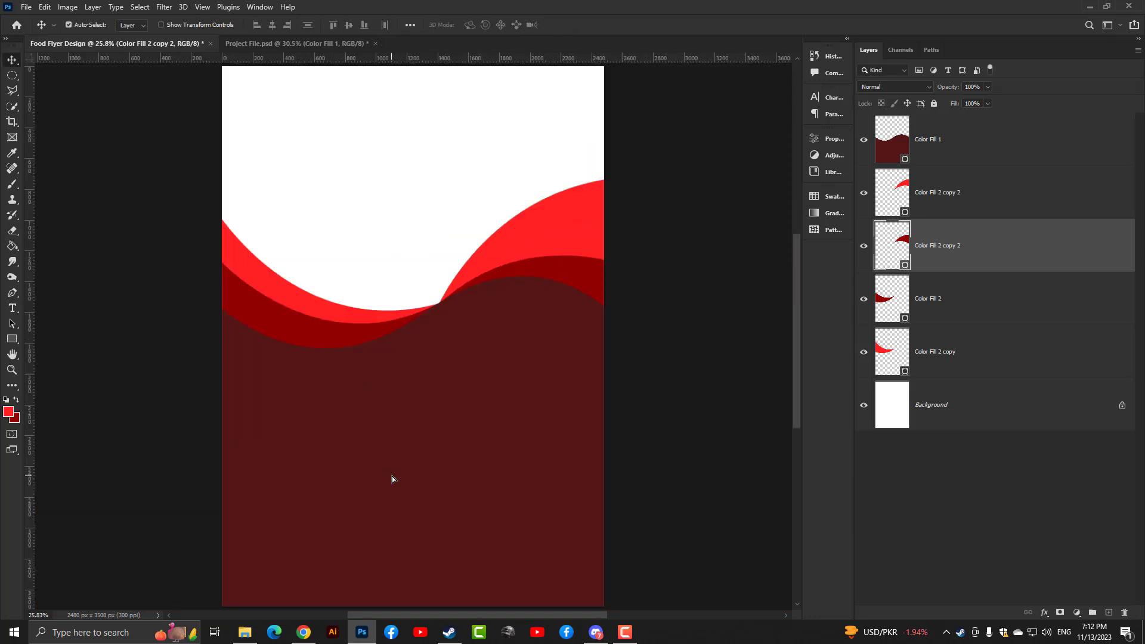
Step: Shrink the bright red wave to about 81% and pull its lower corner upward
{"action": "left_click", "coordinate": [532, 231]}
{"action": "key", "text": "ctrl+t"}
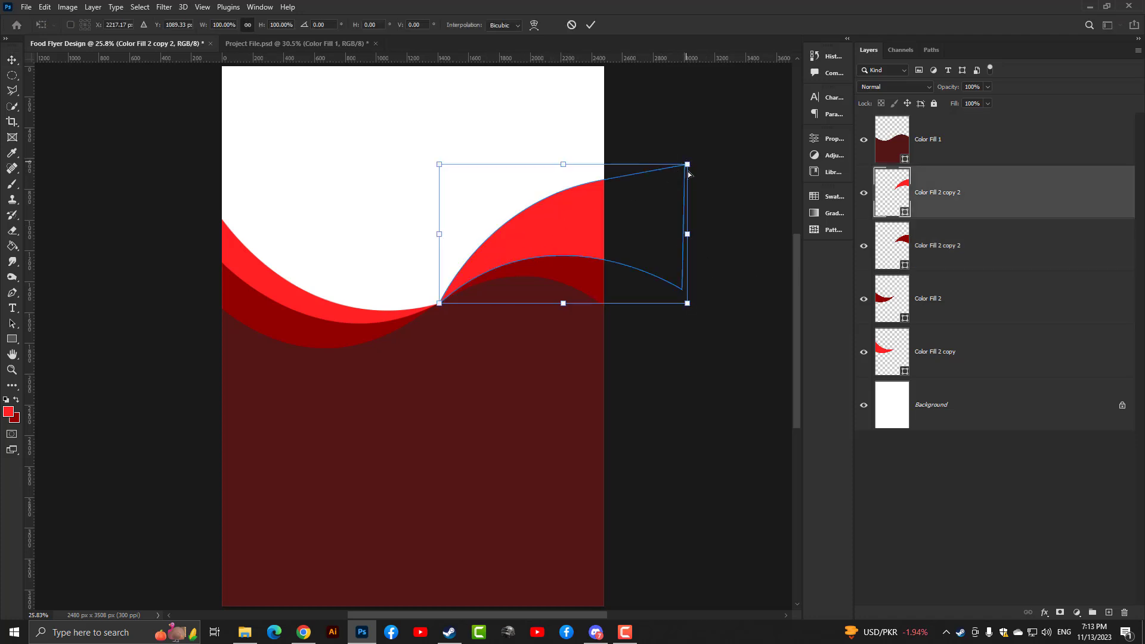
{"action": "left_click_drag", "start_coordinate": [688, 165], "coordinate": [686, 194]}
{"action": "key", "text": "ctrl+z"}
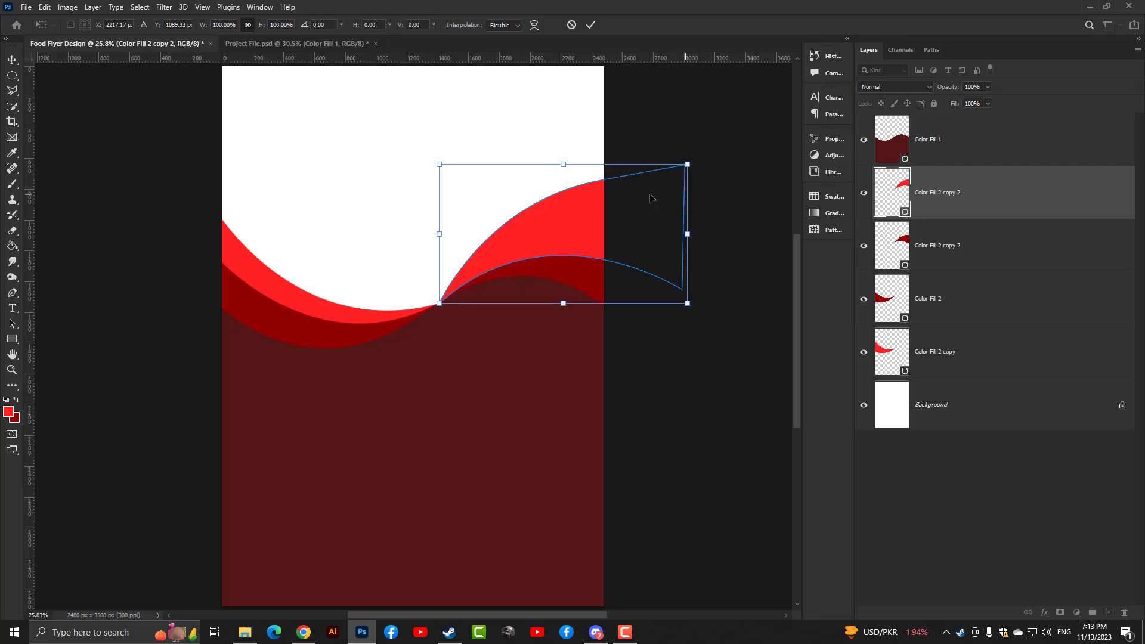
{"action": "left_click_drag", "start_coordinate": [687, 165], "coordinate": [640, 190]}
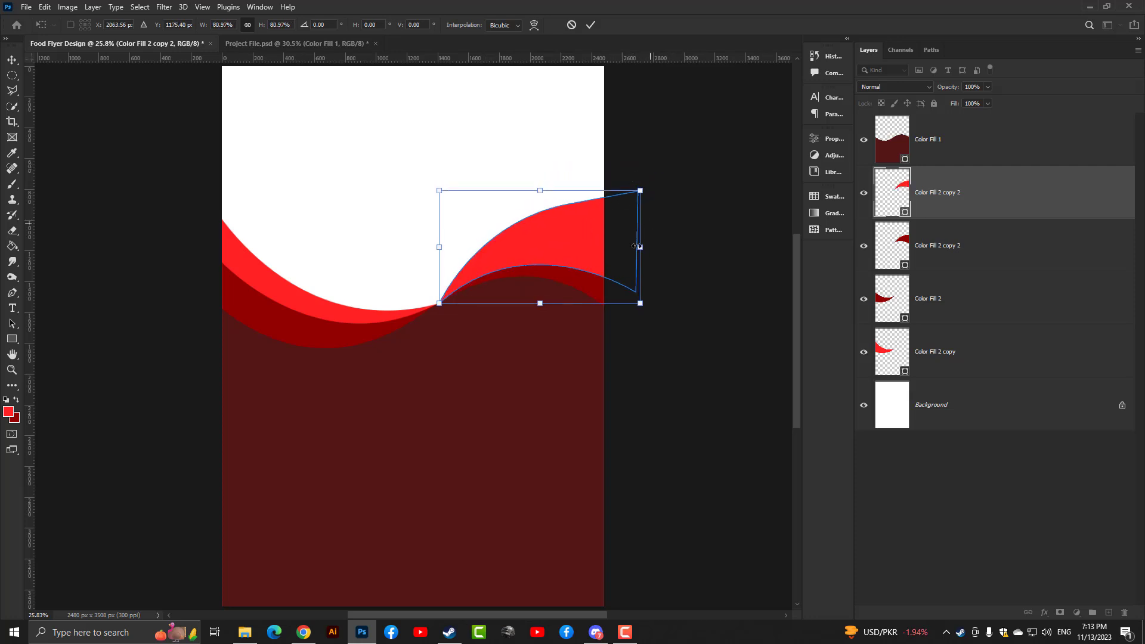
{"action": "left_click_drag", "start_coordinate": [640, 304], "coordinate": [637, 274]}
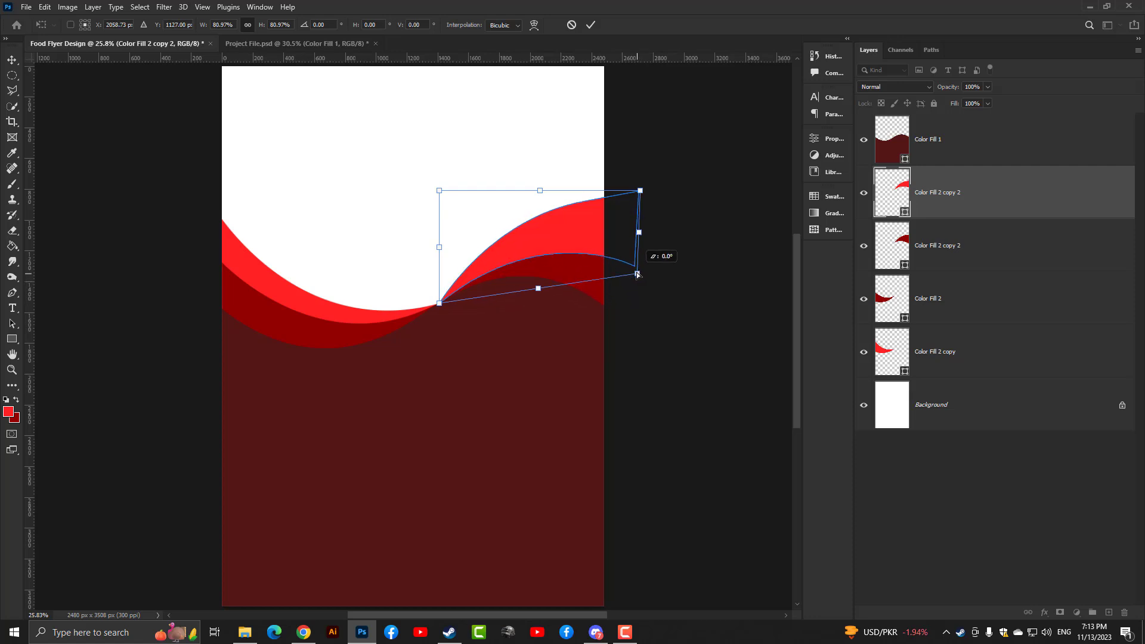
{"action": "key", "text": "Return"}
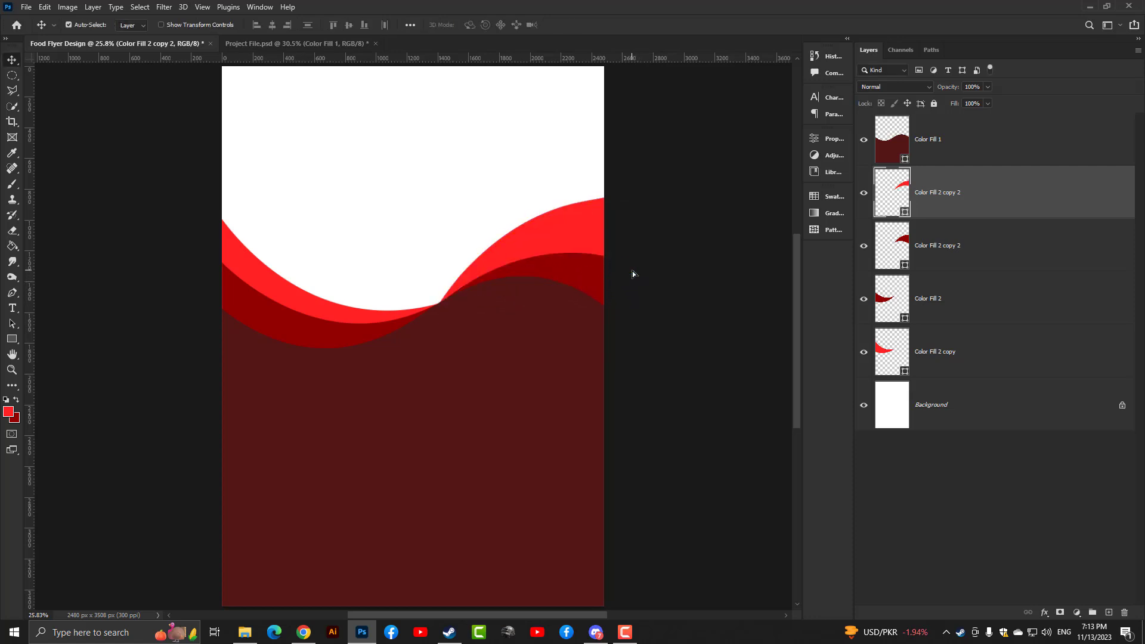
{"action": "scroll", "coordinate": [596, 274], "scroll_direction": "up", "scroll_amount": 2}
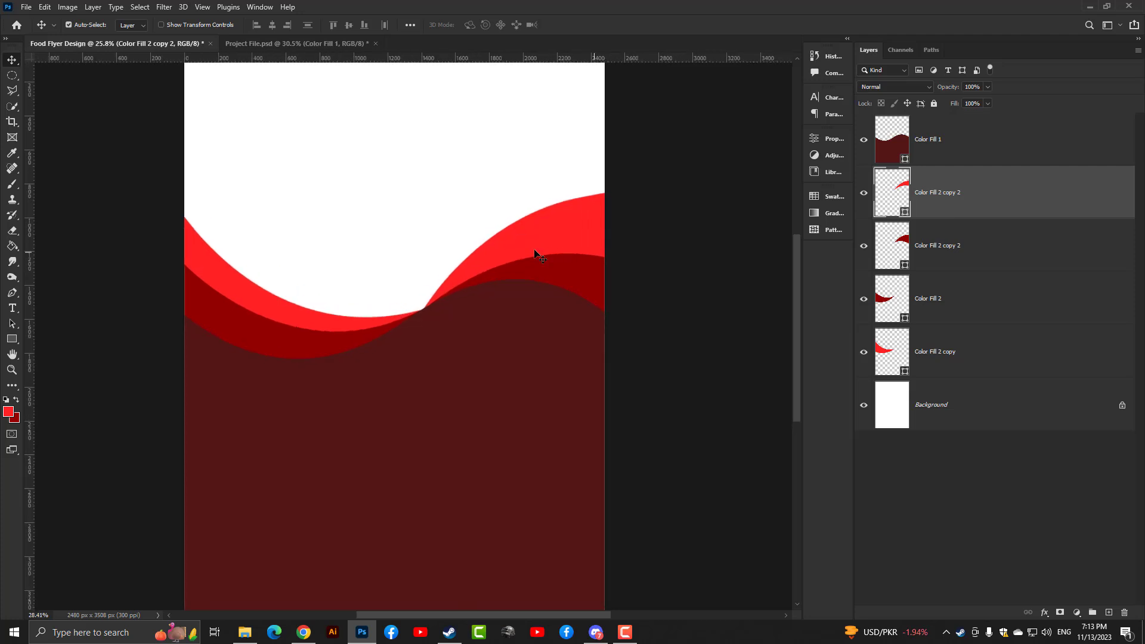
{"action": "scroll", "coordinate": [594, 277], "scroll_direction": "up", "scroll_amount": 1}
{"action": "scroll", "coordinate": [573, 251], "scroll_direction": "down", "scroll_amount": 2}
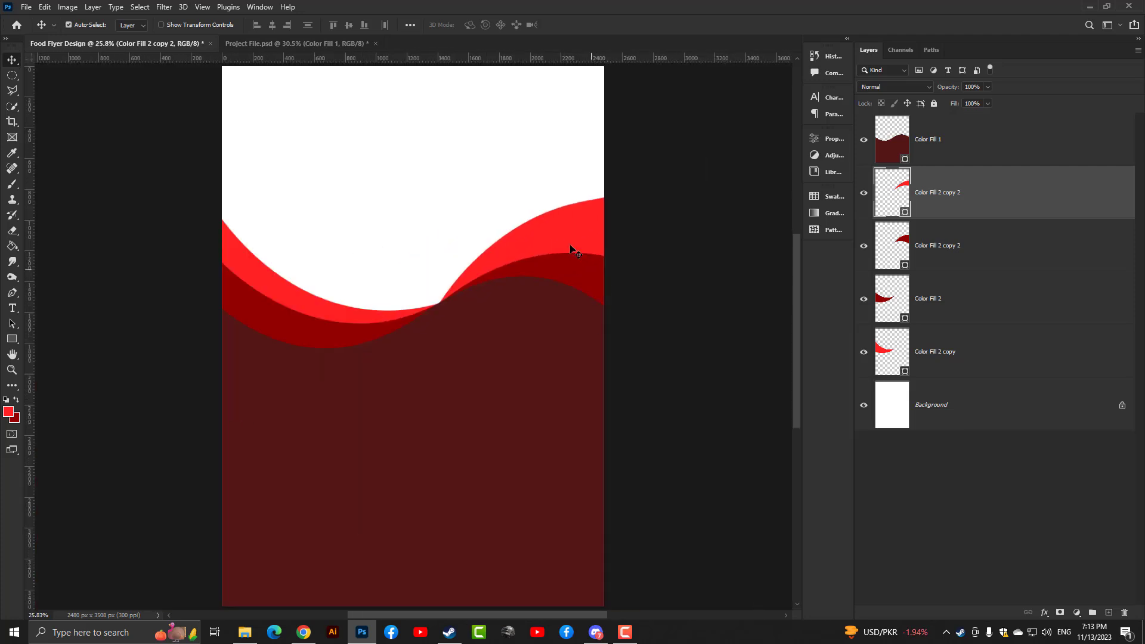
{"action": "scroll", "coordinate": [569, 238], "scroll_direction": "down", "scroll_amount": 2}
{"action": "scroll", "coordinate": [569, 239], "scroll_direction": "up", "scroll_amount": 1}
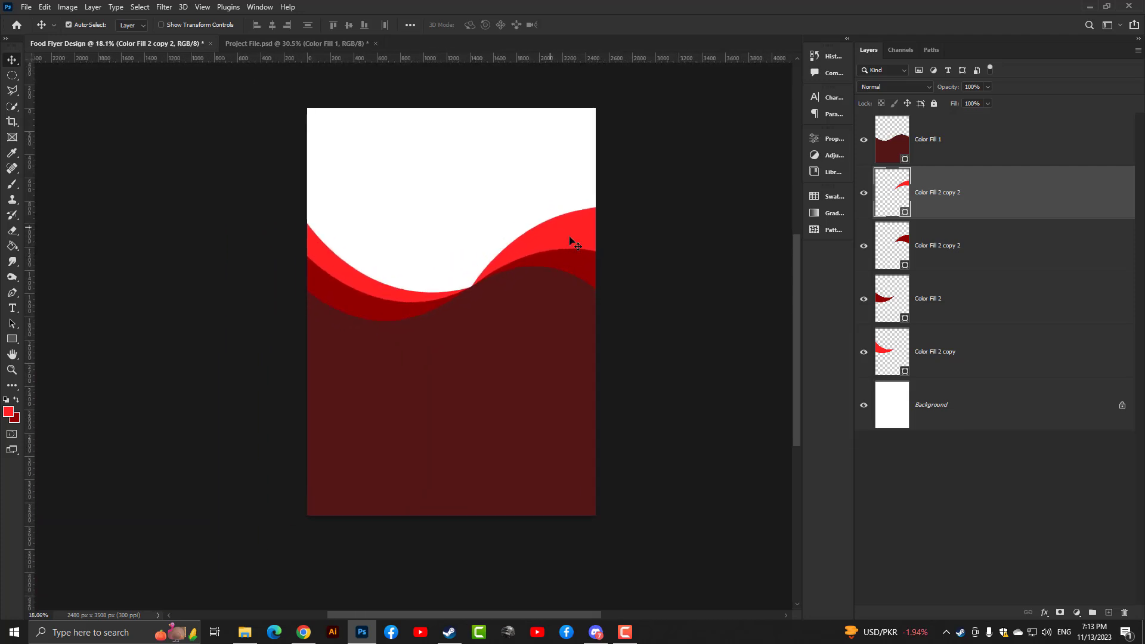
{"action": "scroll", "coordinate": [224, 263], "scroll_direction": "up", "scroll_amount": 1}
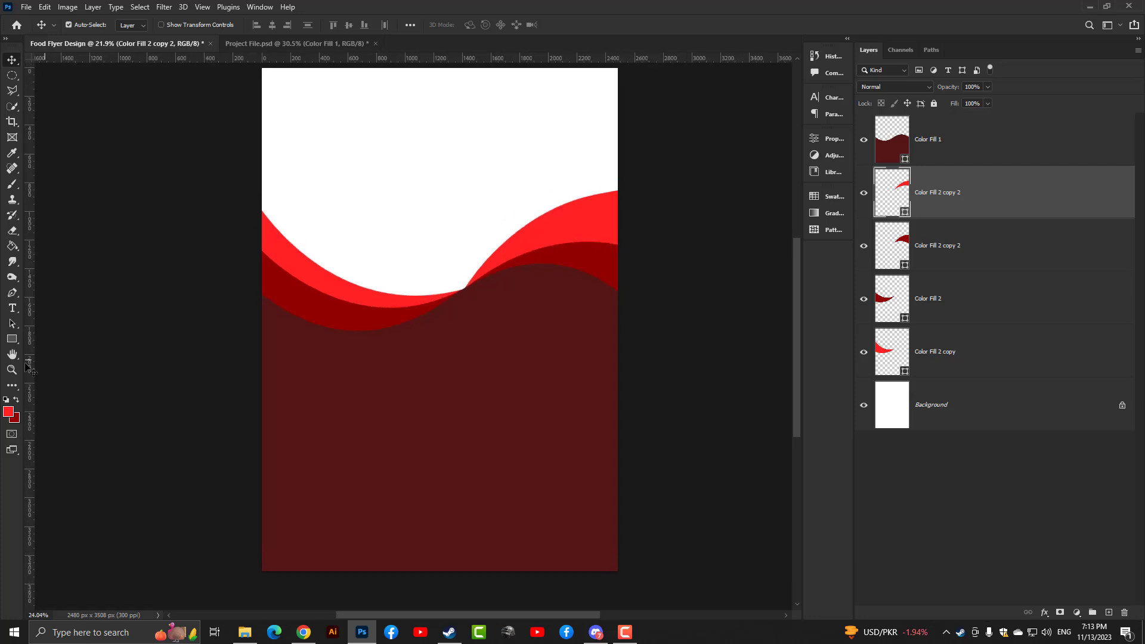
Step: Draw a large circle over the waves with the Ellipse tool
{"action": "left_click", "coordinate": [12, 339]}
{"action": "left_click", "coordinate": [64, 362]}
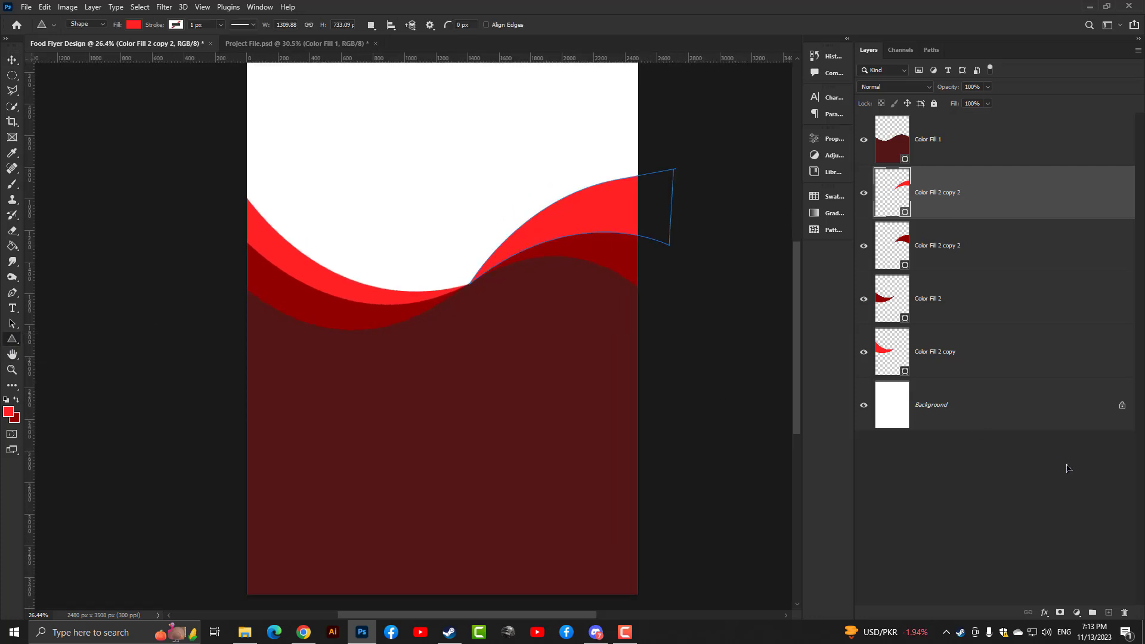
{"action": "left_click", "coordinate": [1014, 513]}
{"action": "left_click_drag", "start_coordinate": [452, 310], "coordinate": [558, 402]}
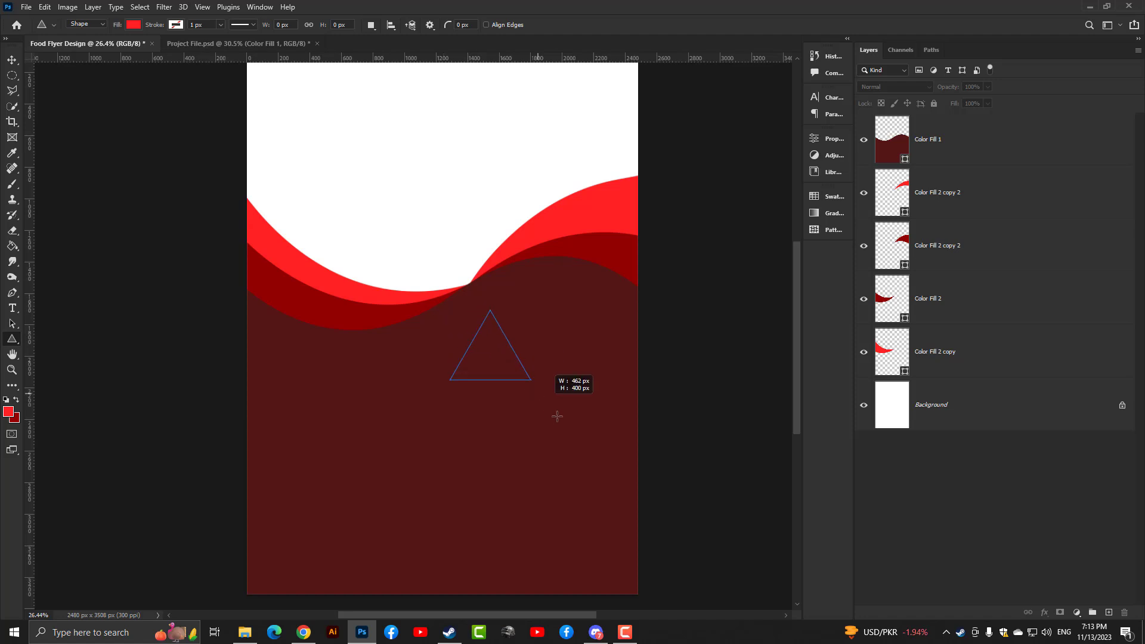
{"action": "key", "text": "ctrl+z"}
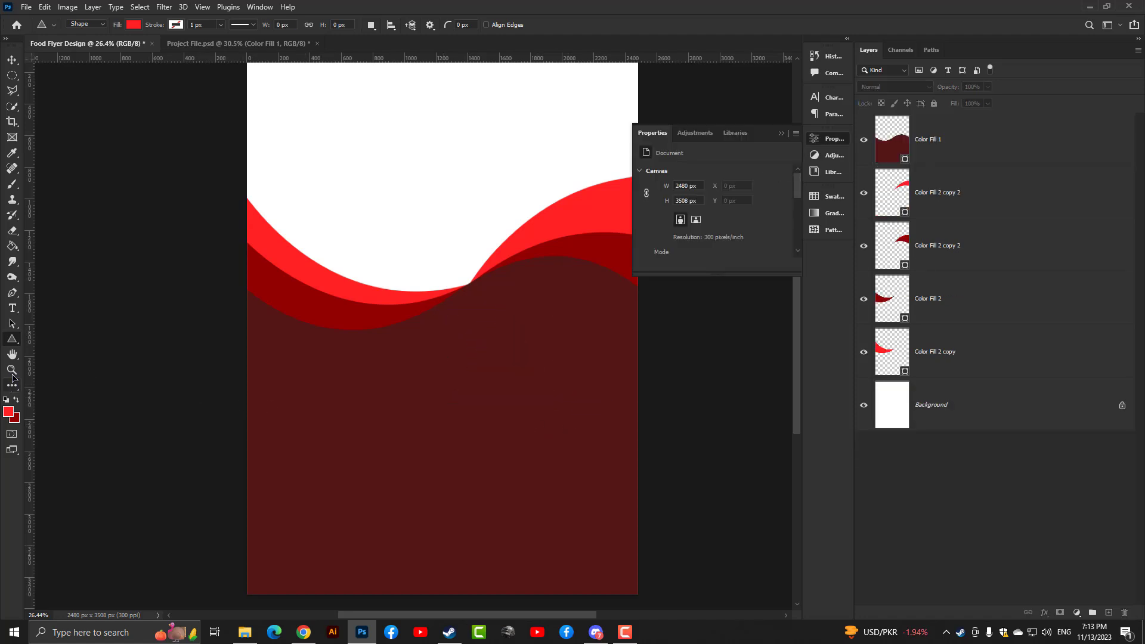
{"action": "right_click", "coordinate": [12, 339]}
{"action": "left_click", "coordinate": [60, 351]}
{"action": "left_click_drag", "start_coordinate": [430, 229], "coordinate": [575, 406]}
{"action": "scroll", "coordinate": [551, 346], "scroll_direction": "up", "scroll_amount": 5}
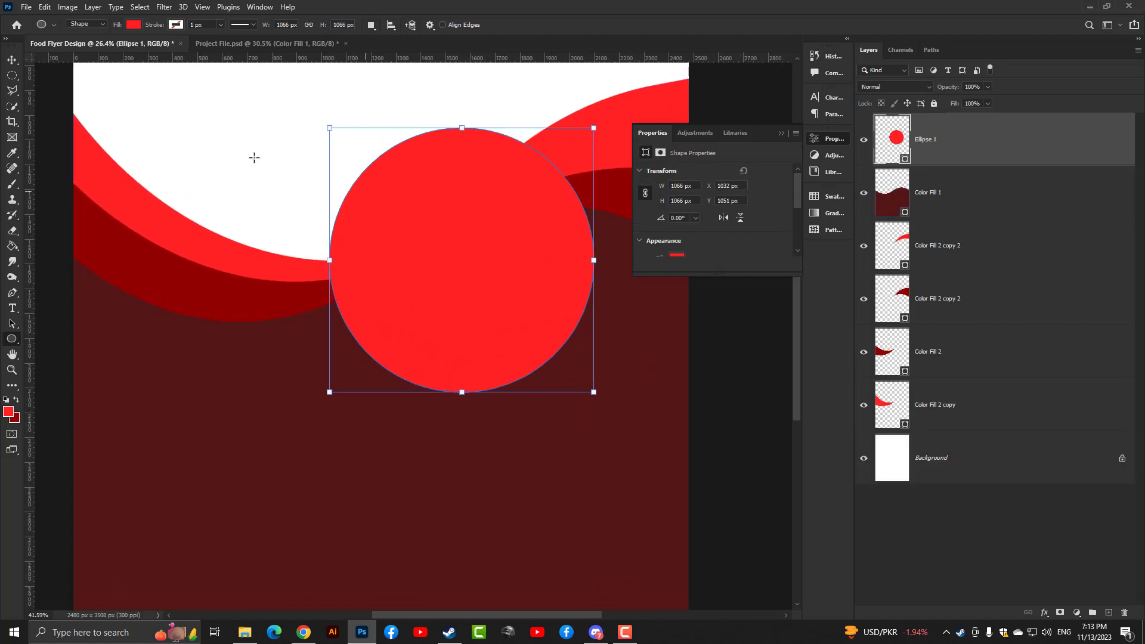
Step: Fill the circle with near-black dark red and move it up and left
{"action": "left_click", "coordinate": [134, 25]}
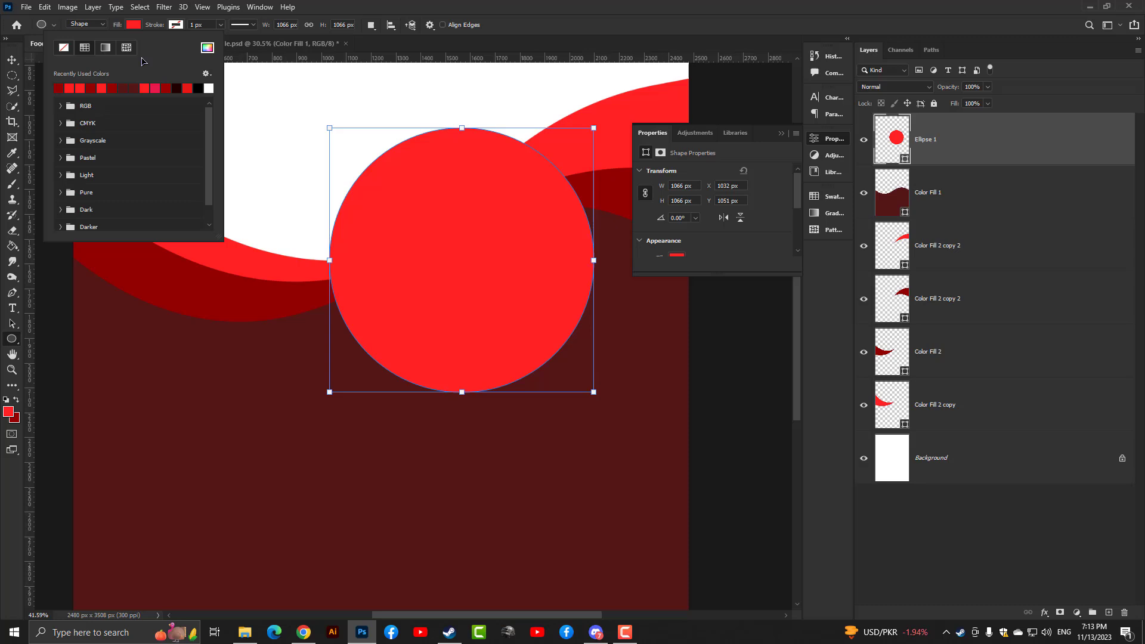
{"action": "left_click", "coordinate": [102, 88]}
{"action": "left_click", "coordinate": [208, 89]}
{"action": "left_click", "coordinate": [188, 88]}
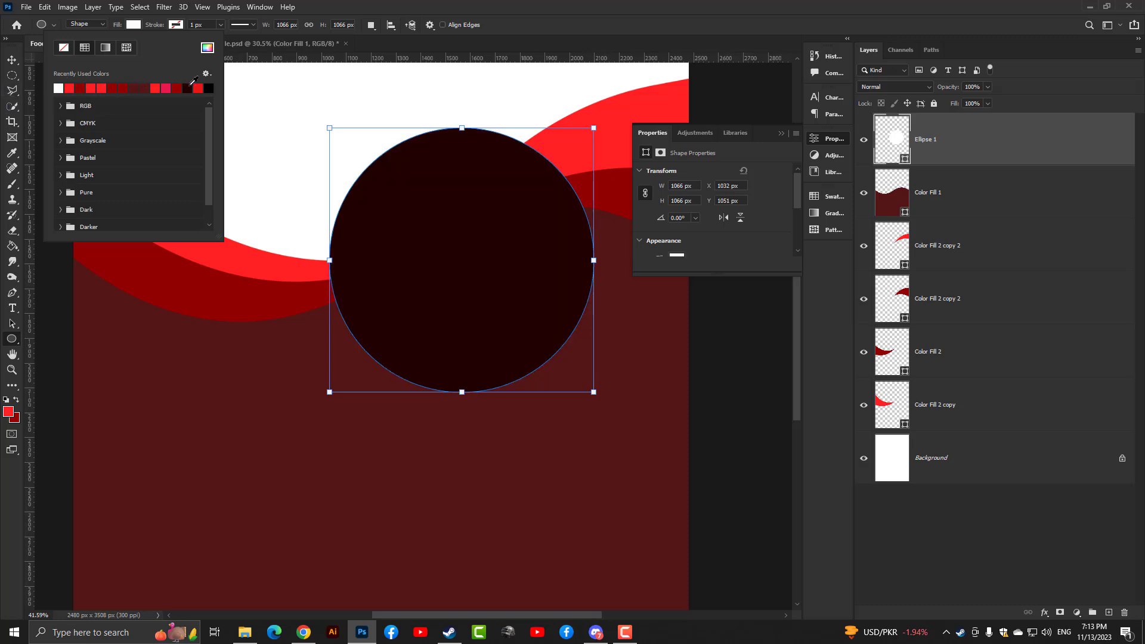
{"action": "left_click", "coordinate": [12, 60]}
{"action": "left_click_drag", "start_coordinate": [352, 203], "coordinate": [365, 218]}
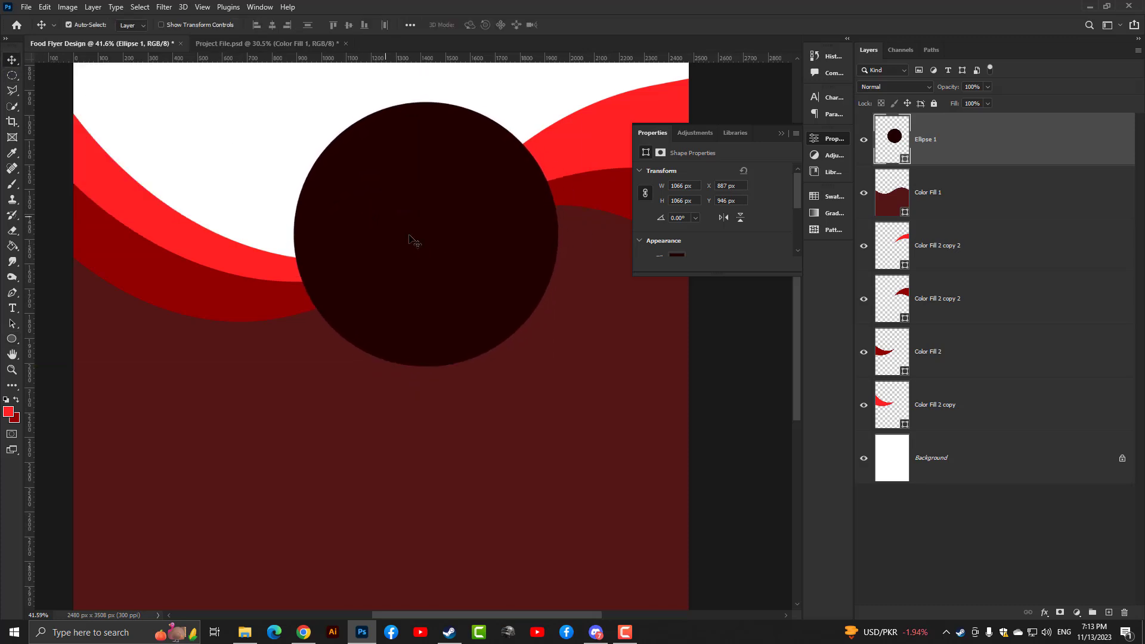
{"action": "scroll", "coordinate": [512, 242], "scroll_direction": "down", "scroll_amount": 1}
Step: Shrink the dark circle to about 95% and shift it down and left
{"action": "scroll", "coordinate": [524, 186], "scroll_direction": "down", "scroll_amount": 2}
{"action": "key", "text": "ctrl+t"}
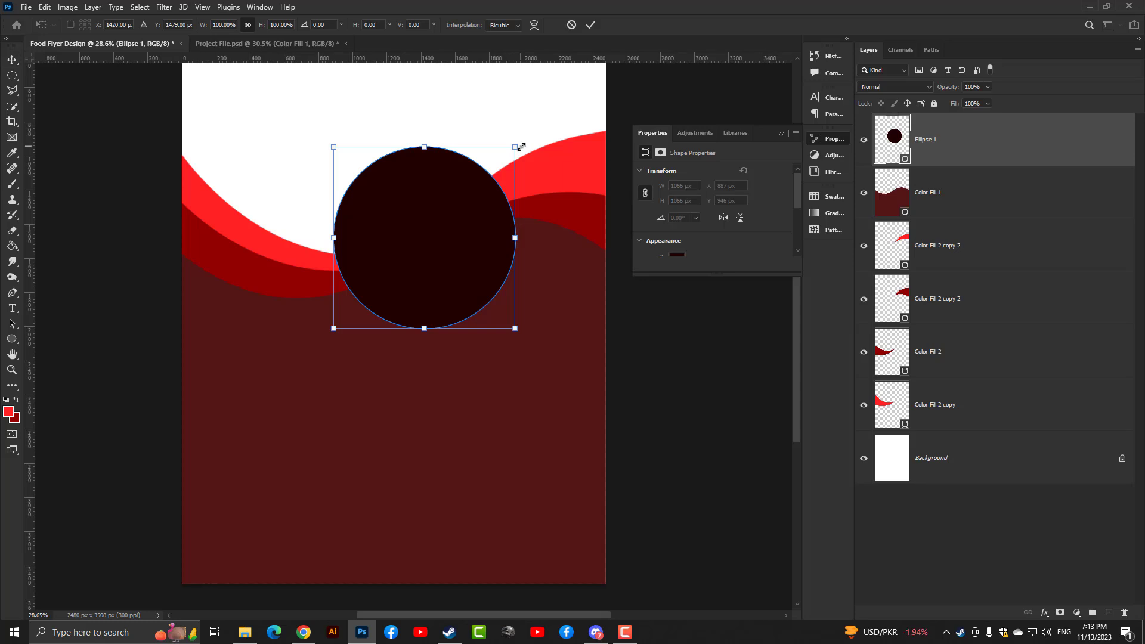
{"action": "left_click_drag", "start_coordinate": [515, 147], "coordinate": [507, 156]}
{"action": "left_click_drag", "start_coordinate": [456, 218], "coordinate": [452, 225]}
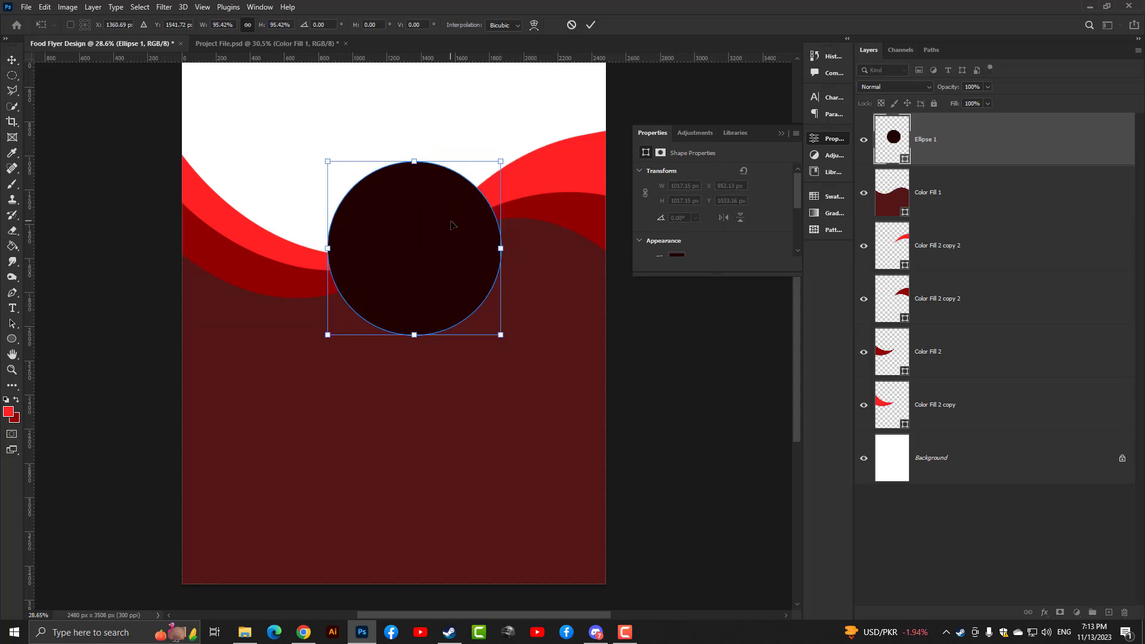
{"action": "key", "text": "Return"}
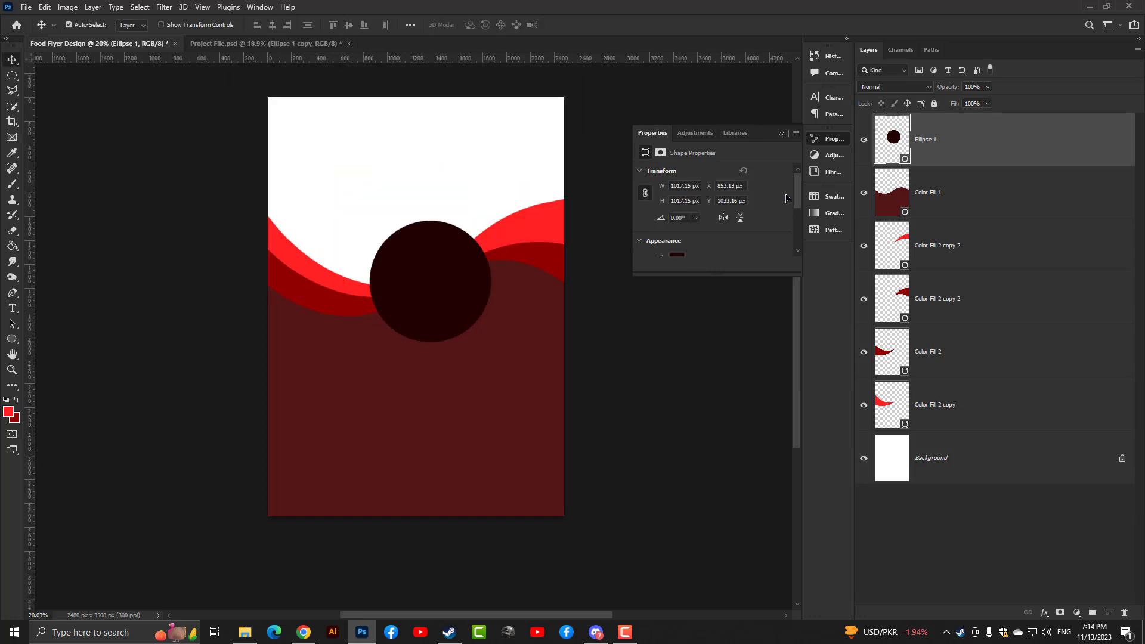
Step: Paste the stroke and drop shadow style onto the circle and enlarge it to about 106%
{"action": "right_click", "coordinate": [966, 152]}
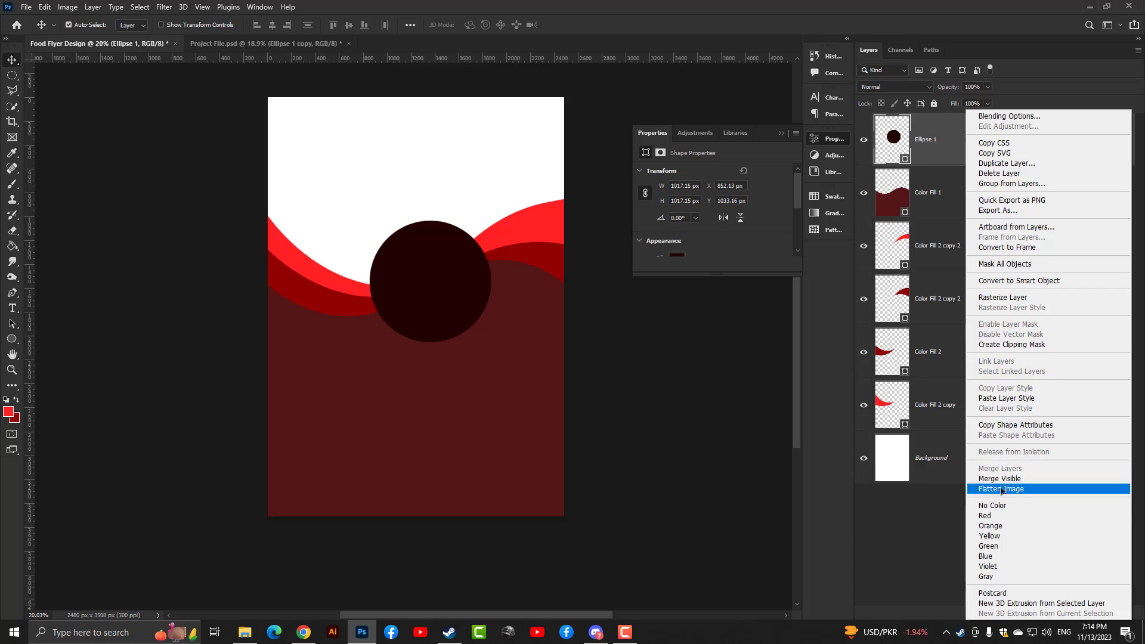
{"action": "left_click", "coordinate": [1006, 397]}
{"action": "scroll", "coordinate": [493, 243], "scroll_direction": "up", "scroll_amount": 1}
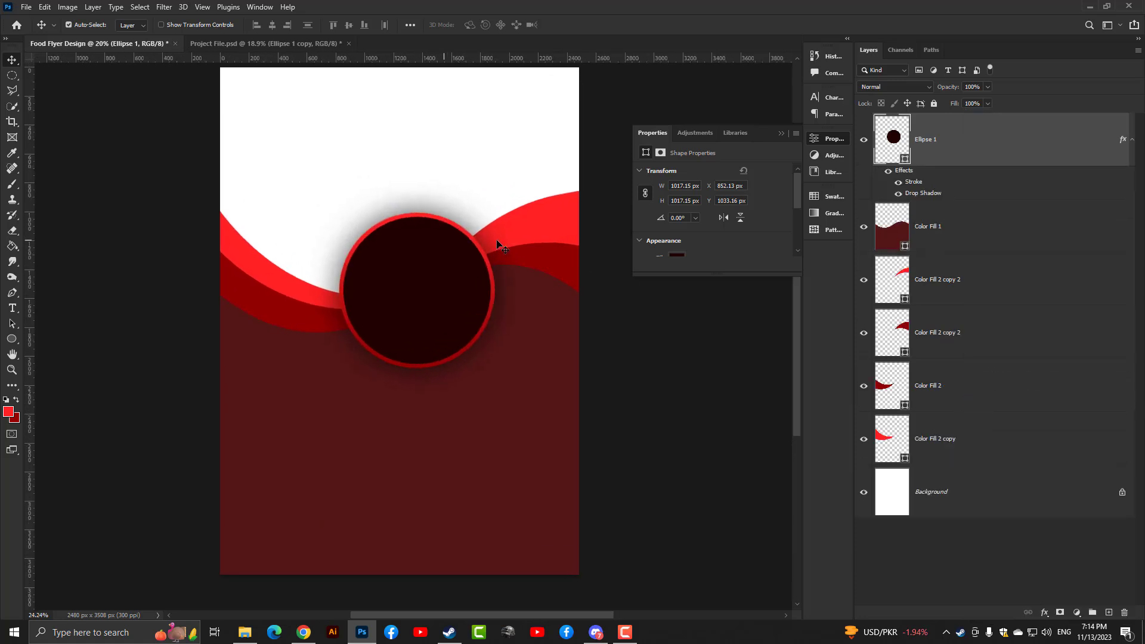
{"action": "key", "text": "ctrl+t"}
{"action": "left_click_drag", "start_coordinate": [487, 213], "coordinate": [493, 210]}
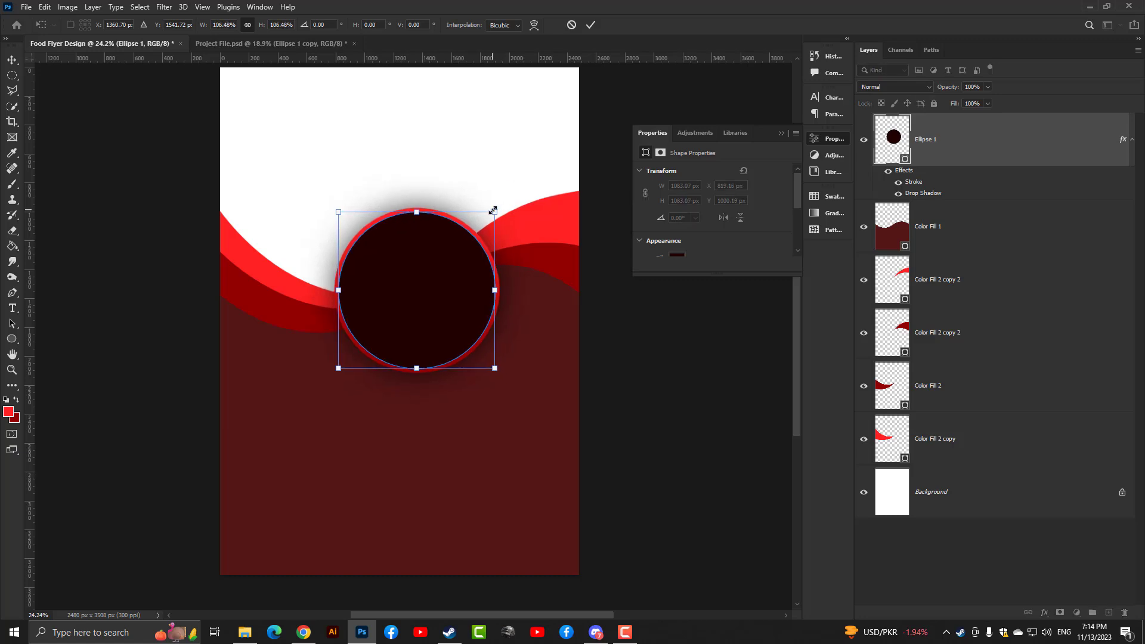
{"action": "key", "text": "Return"}
{"action": "scroll", "coordinate": [493, 211], "scroll_direction": "up", "scroll_amount": 1}
{"action": "scroll", "coordinate": [656, 231], "scroll_direction": "down", "scroll_amount": 2}
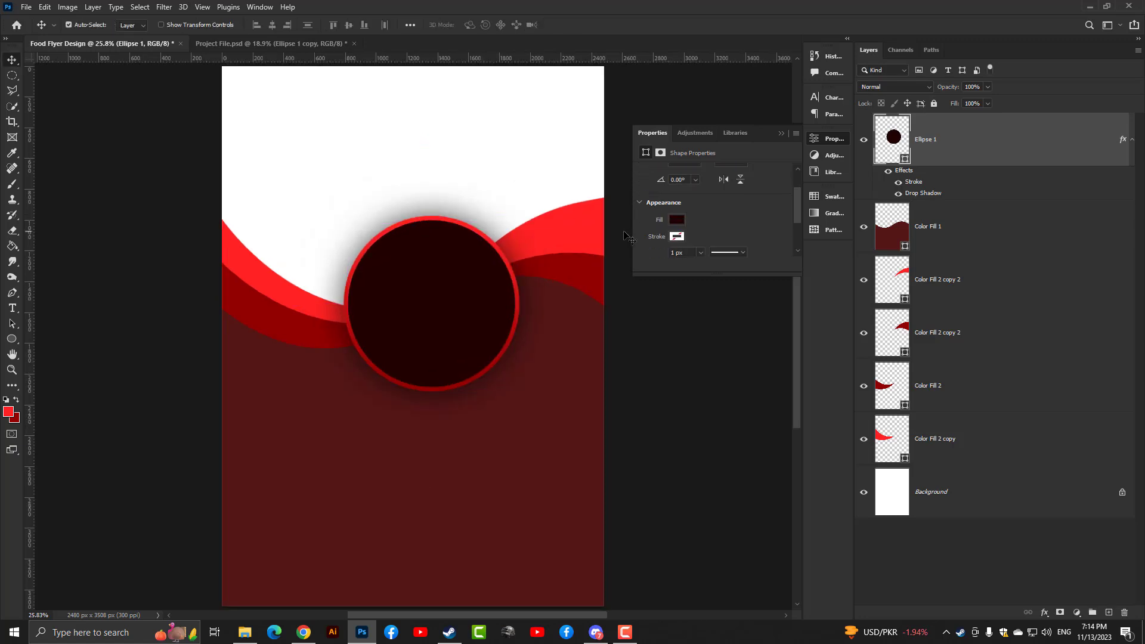
{"action": "scroll", "coordinate": [537, 294], "scroll_direction": "down", "scroll_amount": 2}
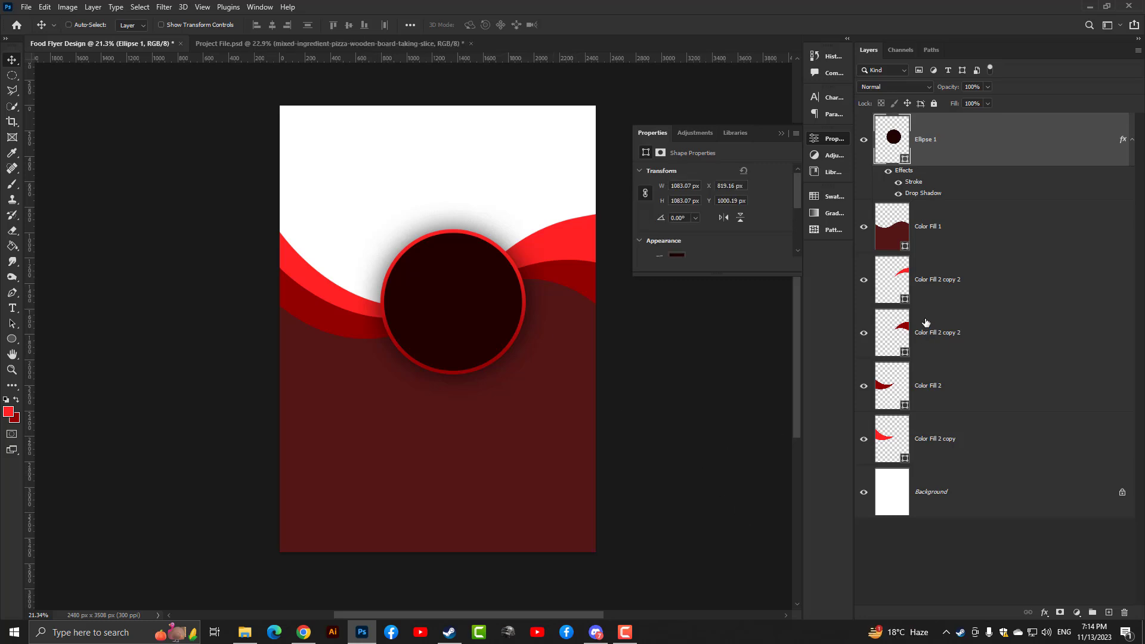
Step: Duplicate the circle, then shrink Ellipse 1 to 68% and move it down and right
{"action": "key", "text": "ctrl+j"}
{"action": "left_click", "coordinate": [923, 234]}
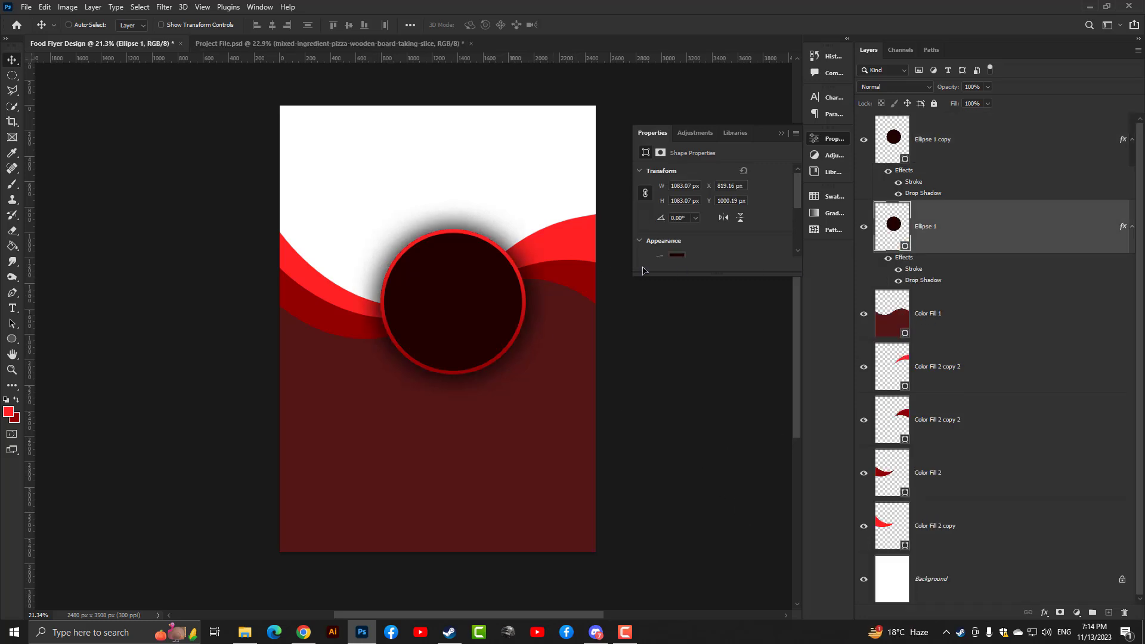
{"action": "key", "text": "ctrl+t"}
{"action": "left_click_drag", "start_coordinate": [519, 238], "coordinate": [509, 246]}
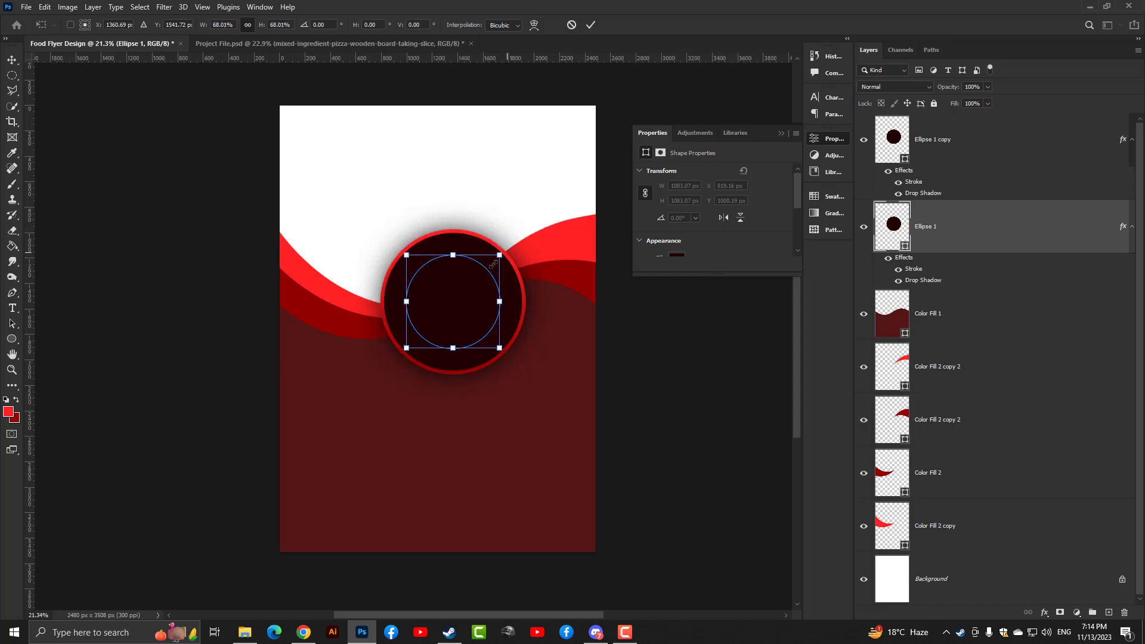
{"action": "left_click_drag", "start_coordinate": [460, 305], "coordinate": [529, 388]}
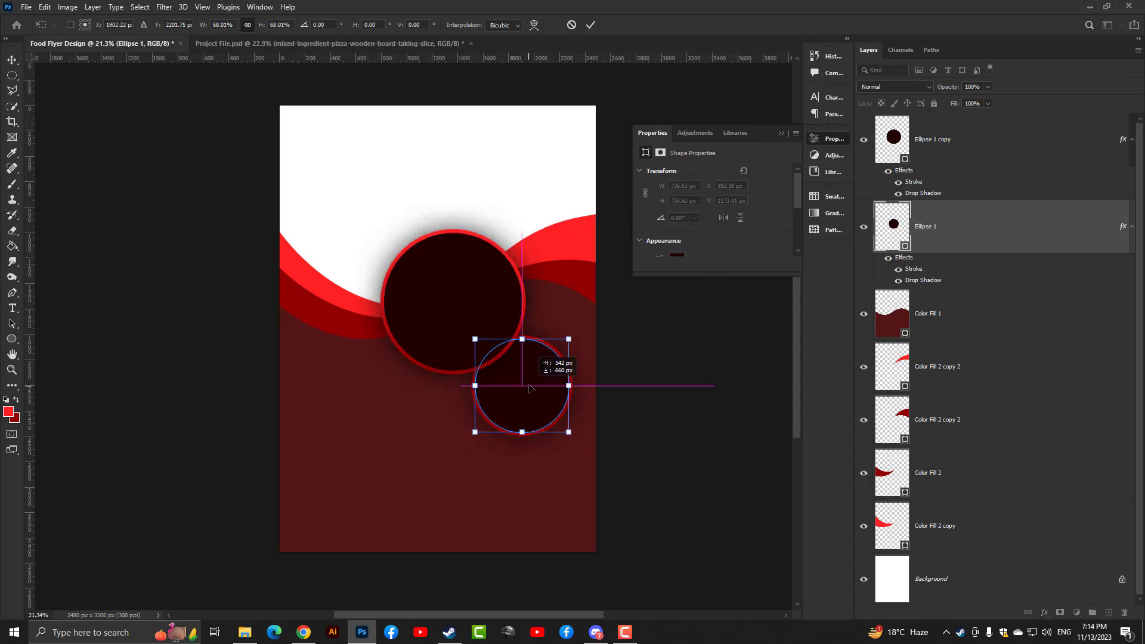
{"action": "key", "text": "Return"}
Step: Paste the melting-cheese pizza photo into the flyer
{"action": "key", "text": "ctrl+0"}
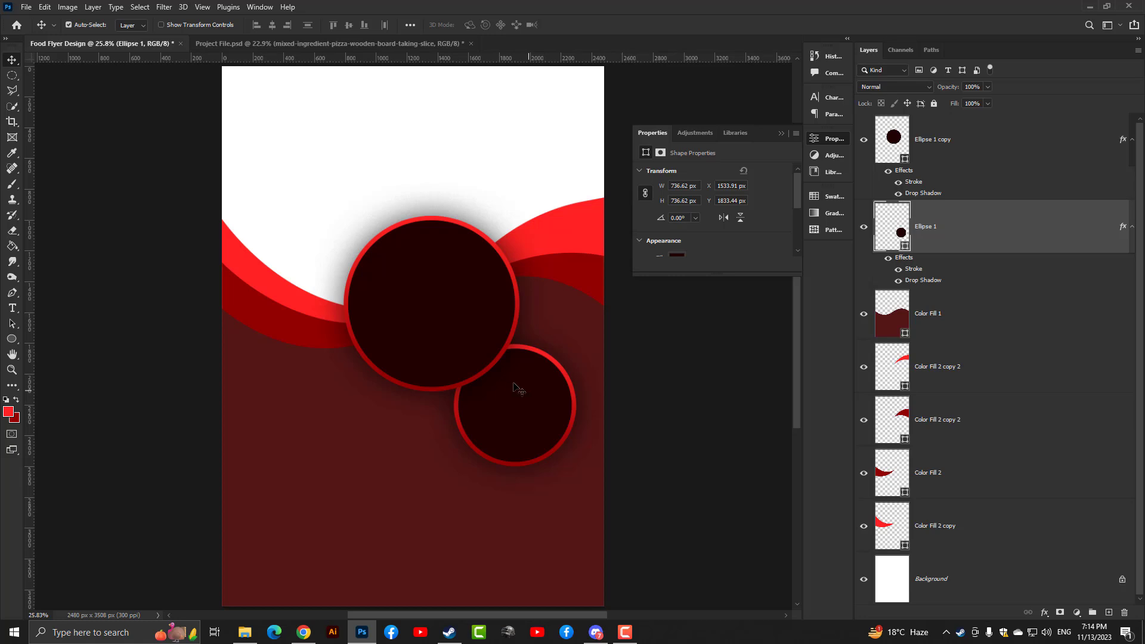
{"action": "scroll", "coordinate": [518, 388], "scroll_direction": "down", "scroll_amount": 2}
{"action": "key", "text": "ctrl+v"}
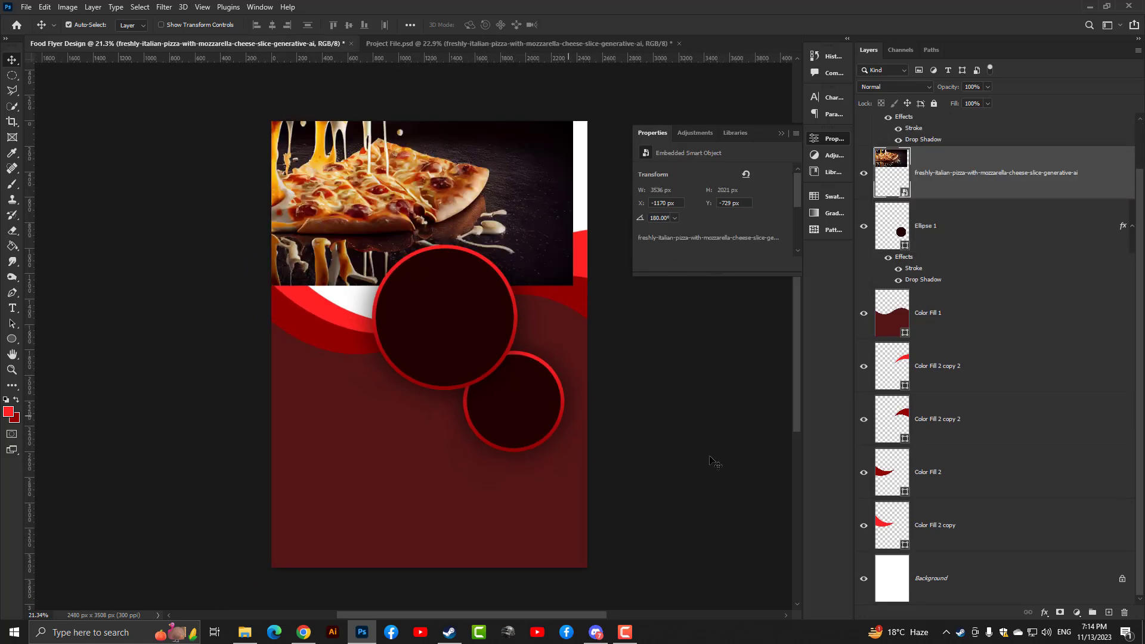
Step: Place the melting-cheese pizza photo behind the red waves and raise it toward the page top
{"action": "left_click_drag", "start_coordinate": [936, 196], "coordinate": [942, 339]}
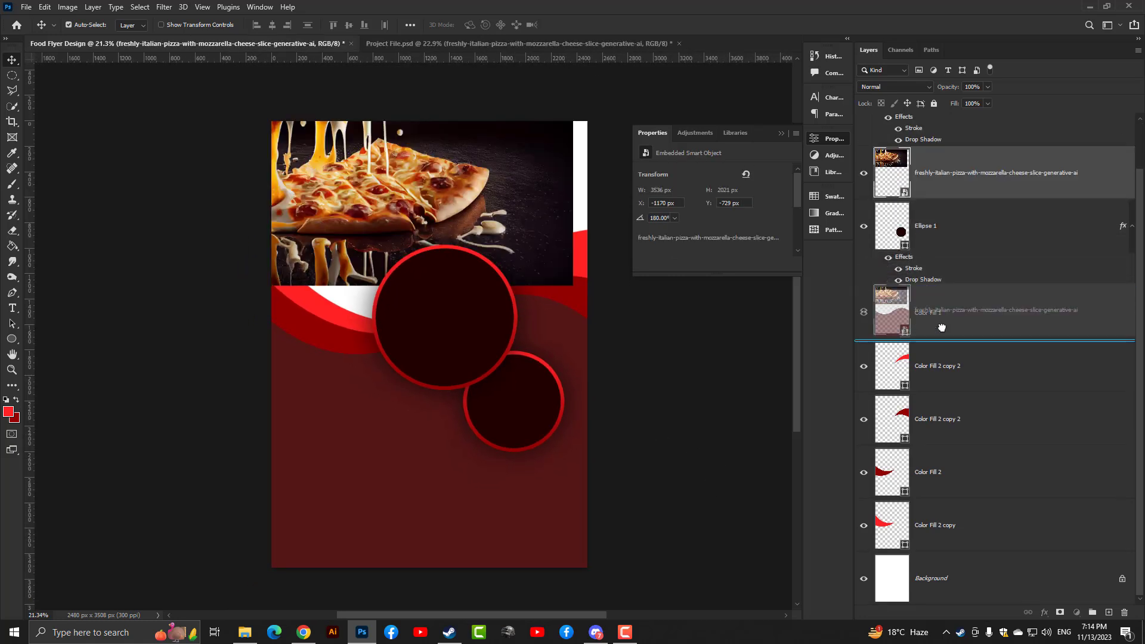
{"action": "left_click_drag", "start_coordinate": [493, 217], "coordinate": [566, 308]}
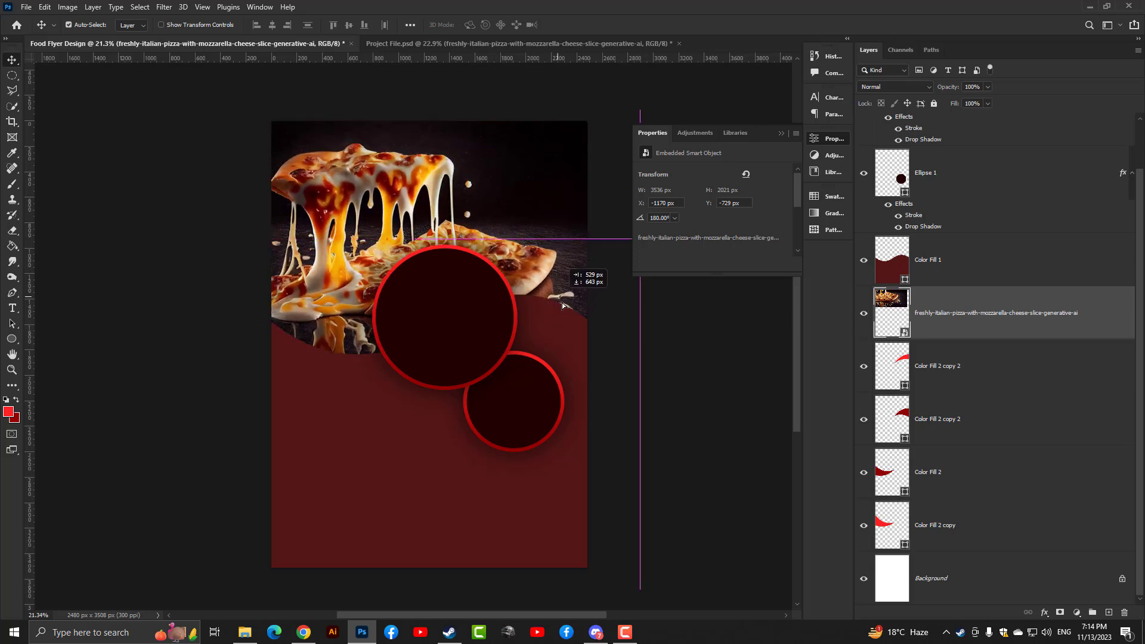
{"action": "left_click_drag", "start_coordinate": [962, 337], "coordinate": [1032, 614]}
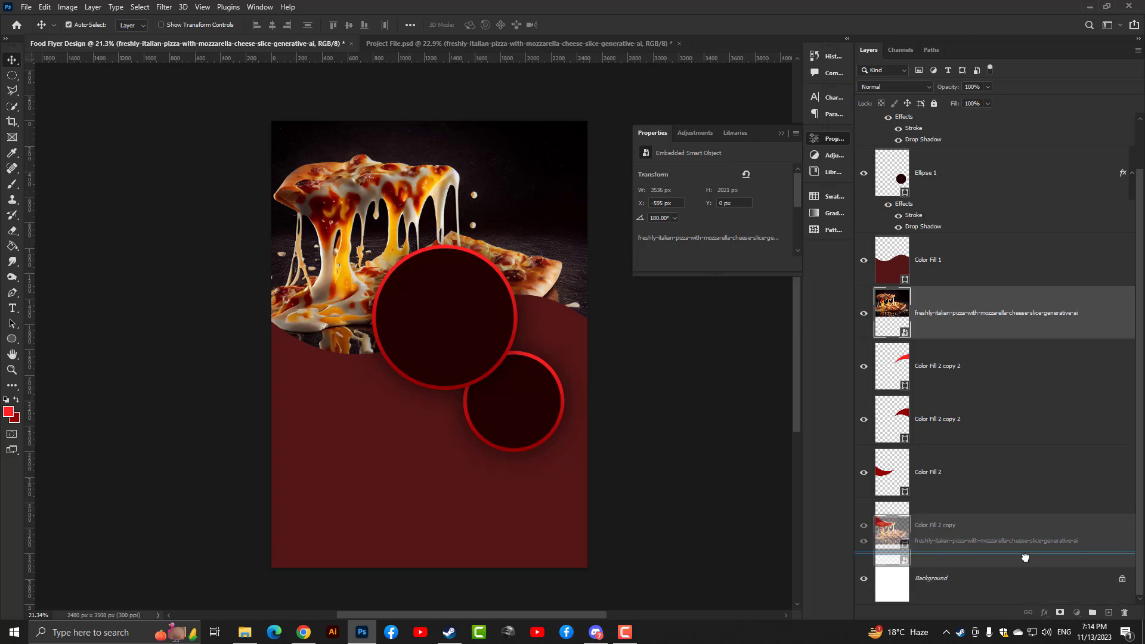
{"action": "left_click_drag", "start_coordinate": [1033, 614], "coordinate": [953, 537]}
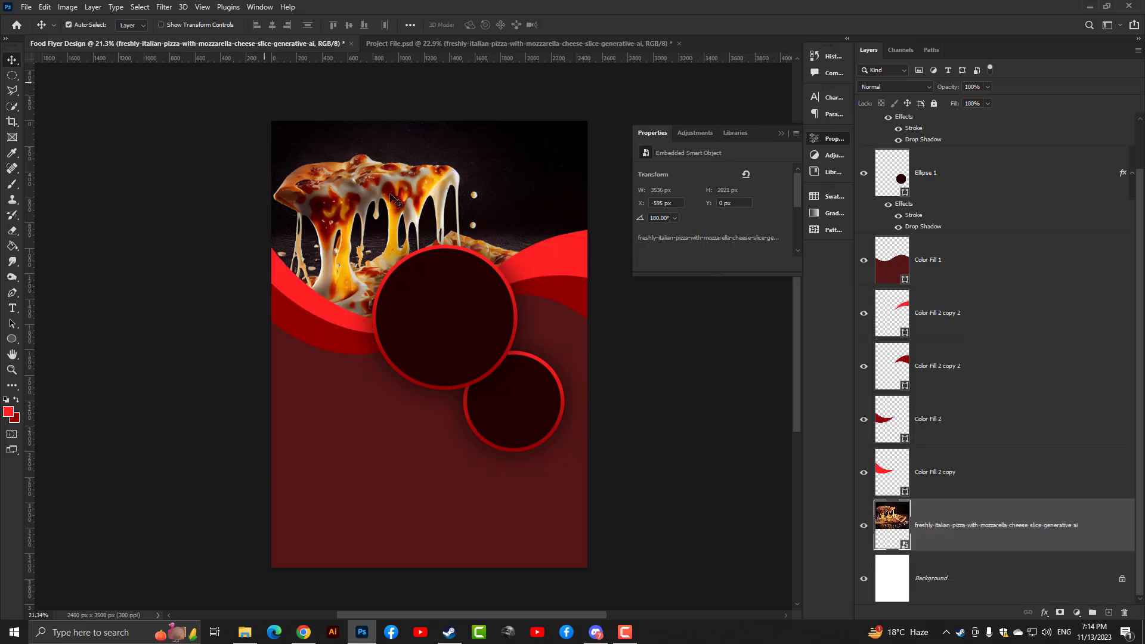
{"action": "key", "text": "ctrl+t"}
{"action": "left_click_drag", "start_coordinate": [400, 191], "coordinate": [408, 175]}
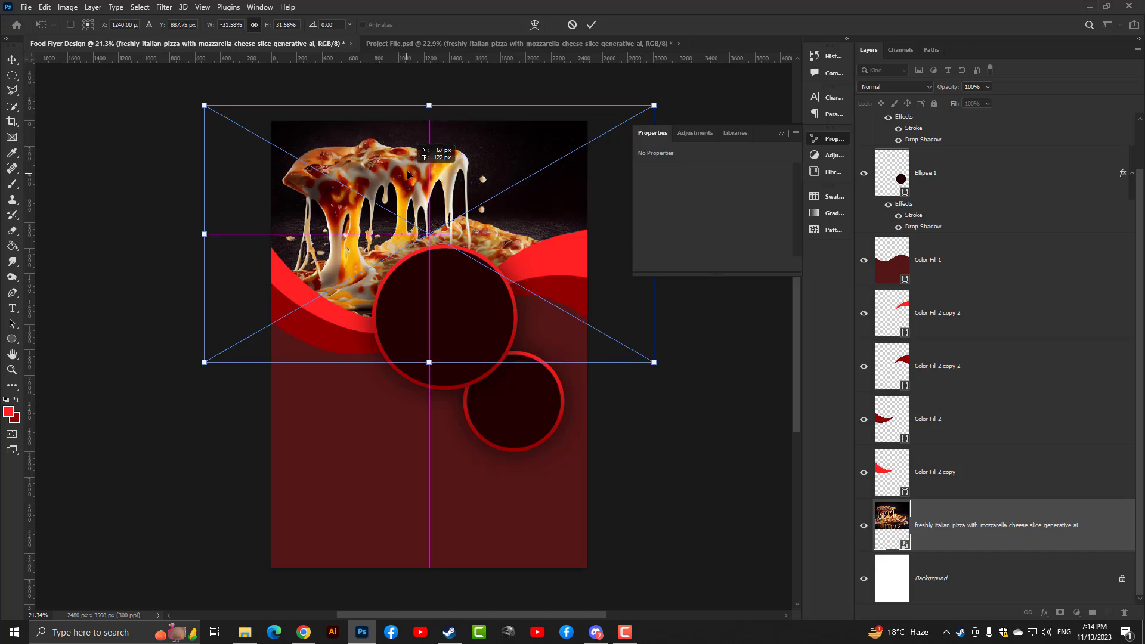
{"action": "key", "text": "Return"}
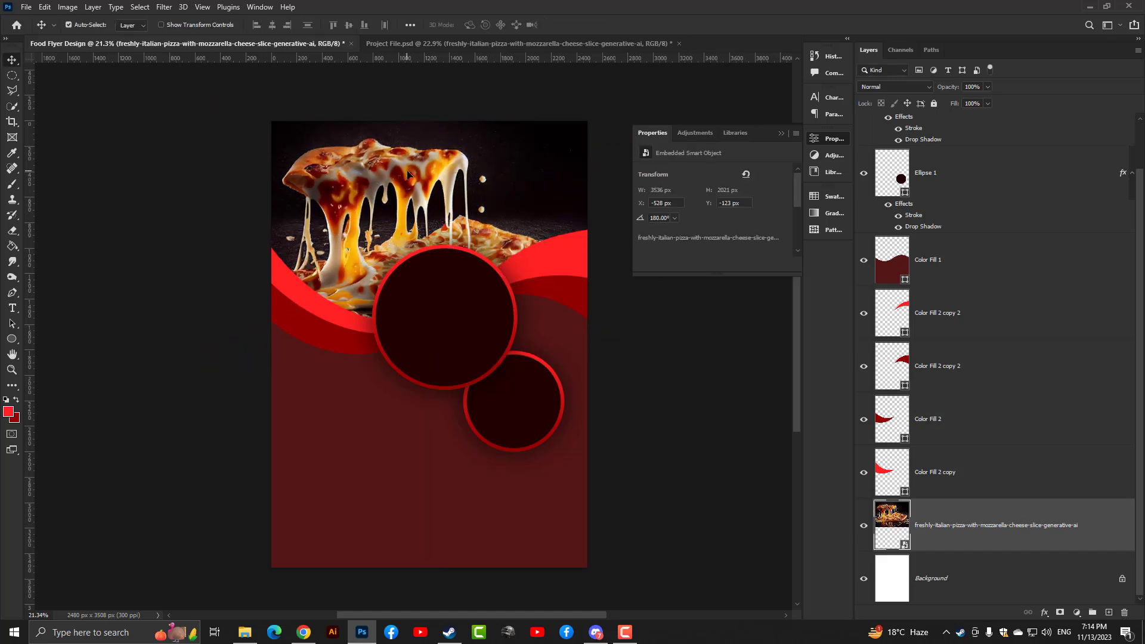
{"action": "scroll", "coordinate": [408, 175], "scroll_direction": "up", "scroll_amount": 1}
{"action": "scroll", "coordinate": [343, 226], "scroll_direction": "down", "scroll_amount": 1}
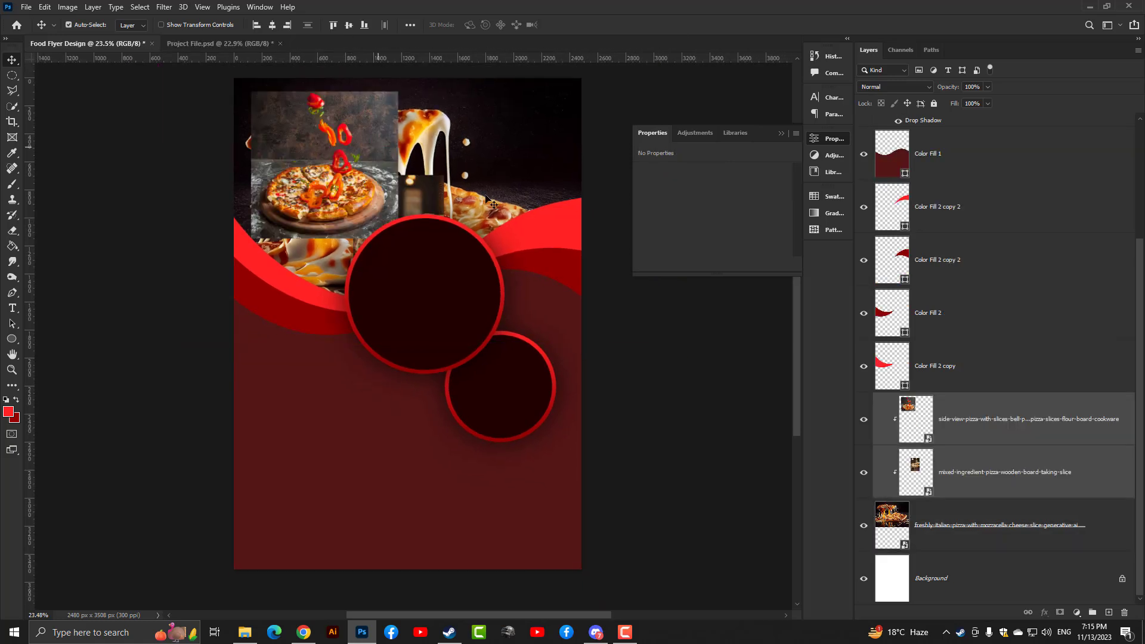
Step: Move the side-view pizza layer above Ellipse 1 copy
{"action": "left_click", "coordinate": [945, 413]}
{"action": "scroll", "coordinate": [945, 418], "scroll_direction": "up", "scroll_amount": 1}
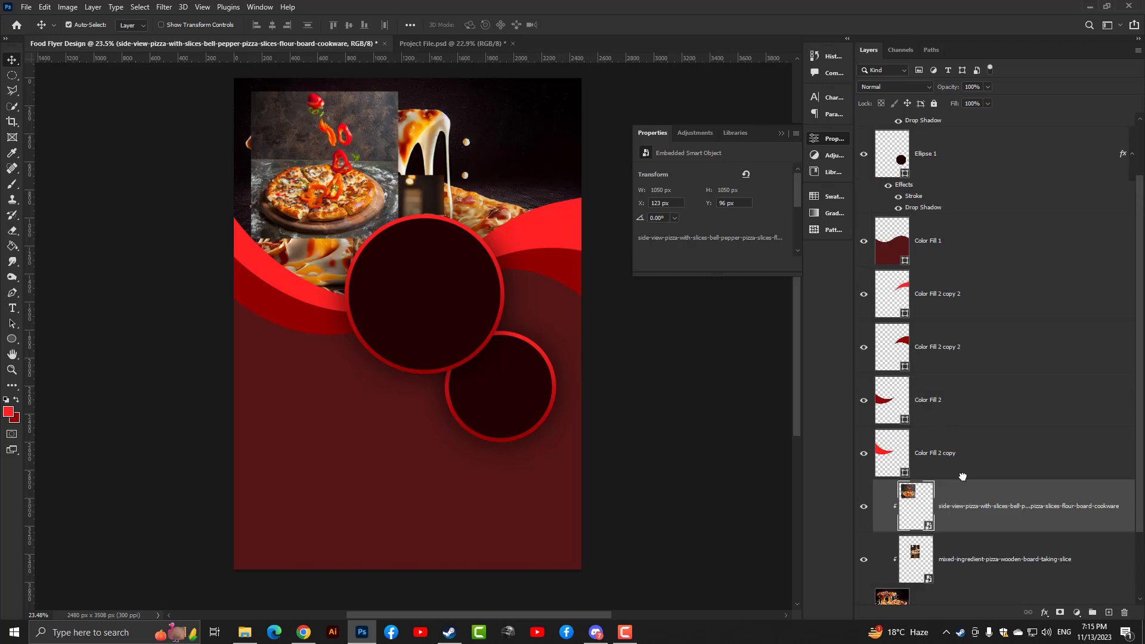
{"action": "left_click_drag", "start_coordinate": [963, 477], "coordinate": [930, 179]}
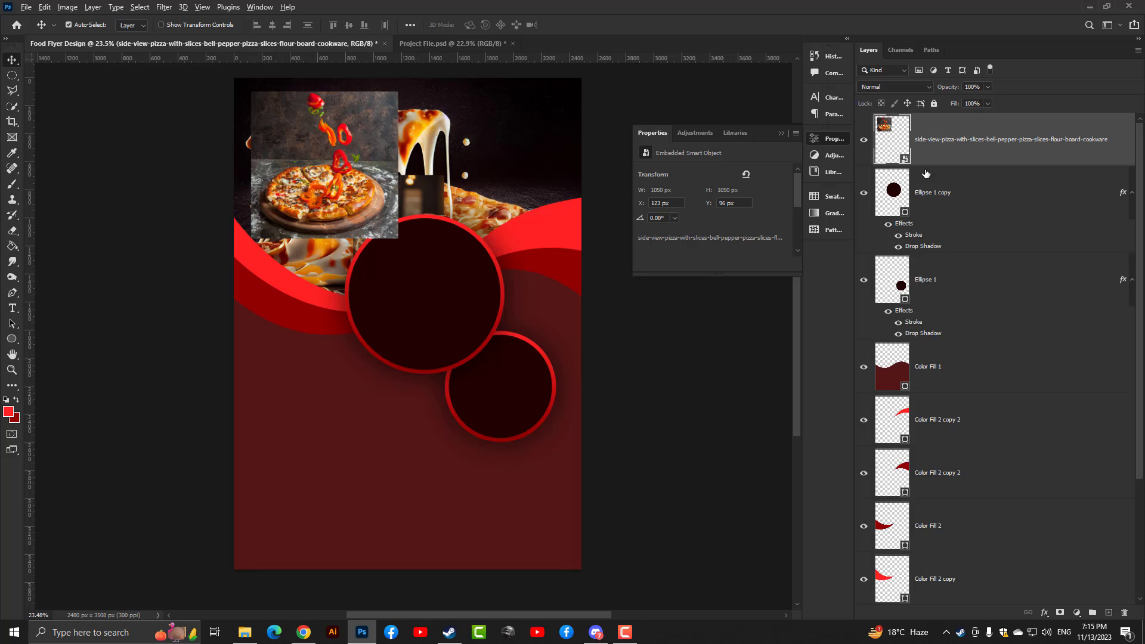
Step: Clip the side-view pizza photo into the large circle and enlarge it to cover the circle
{"action": "left_click", "coordinate": [927, 163], "text": "alt"}
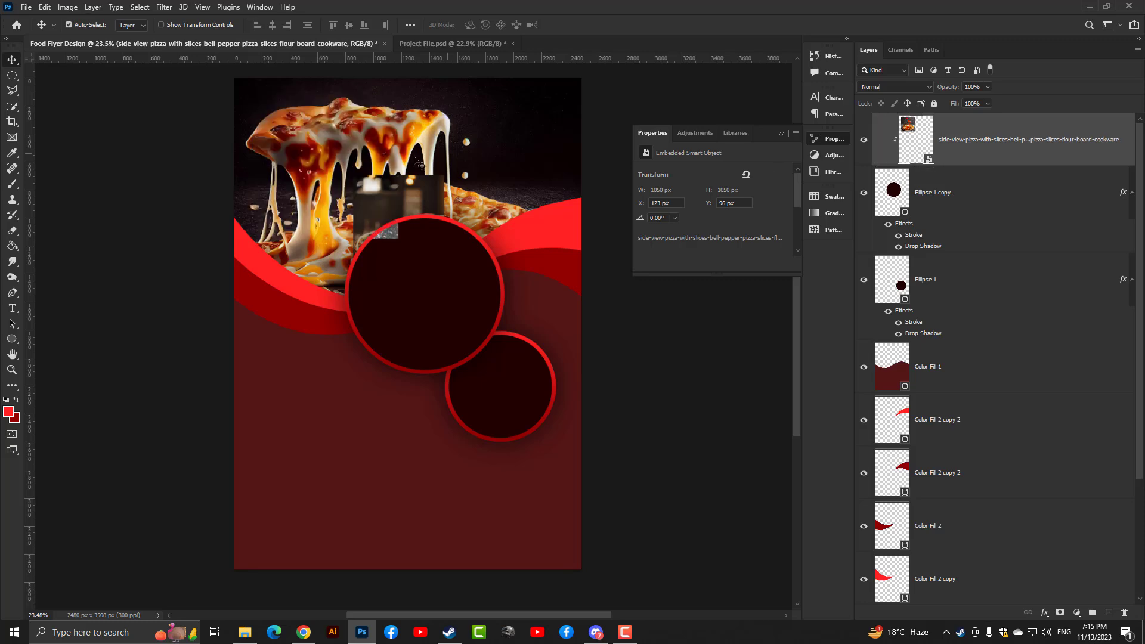
{"action": "mouse_move", "coordinate": [397, 235]}
{"action": "left_mouse_down"}
{"action": "mouse_move", "coordinate": [502, 365]}
{"action": "mouse_move", "coordinate": [496, 357]}
{"action": "left_mouse_up"}
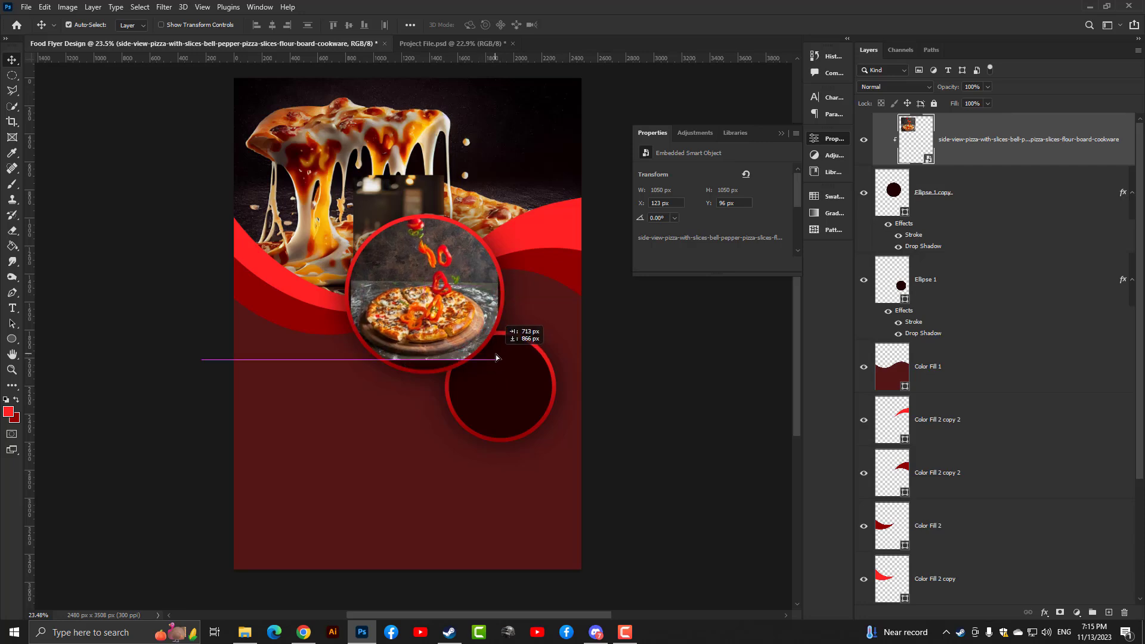
{"action": "scroll", "coordinate": [496, 358], "scroll_direction": "up", "scroll_amount": 3}
{"action": "key", "text": "ctrl+t"}
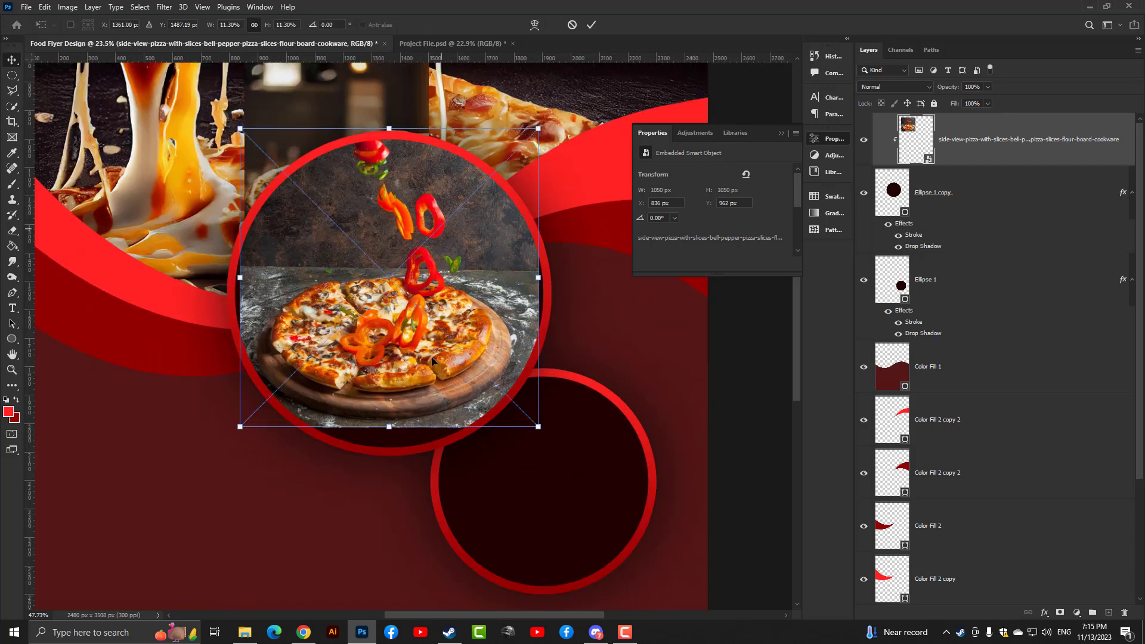
{"action": "left_click_drag", "start_coordinate": [391, 433], "coordinate": [390, 444]}
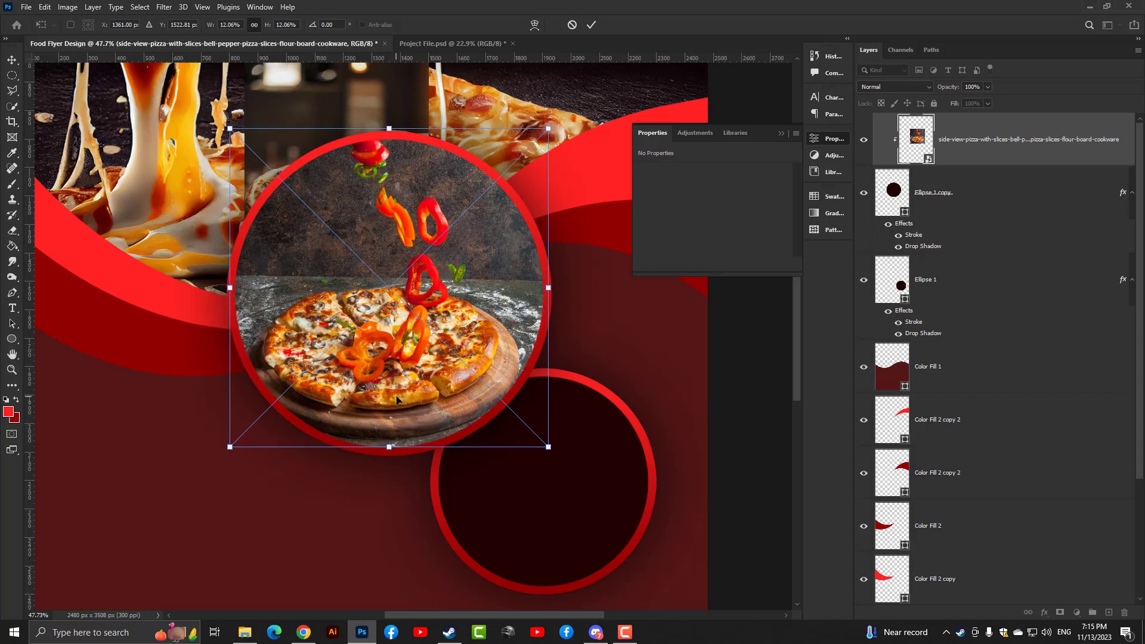
{"action": "scroll", "coordinate": [397, 406], "scroll_direction": "up", "scroll_amount": 3}
{"action": "scroll", "coordinate": [394, 418], "scroll_direction": "up", "scroll_amount": 3}
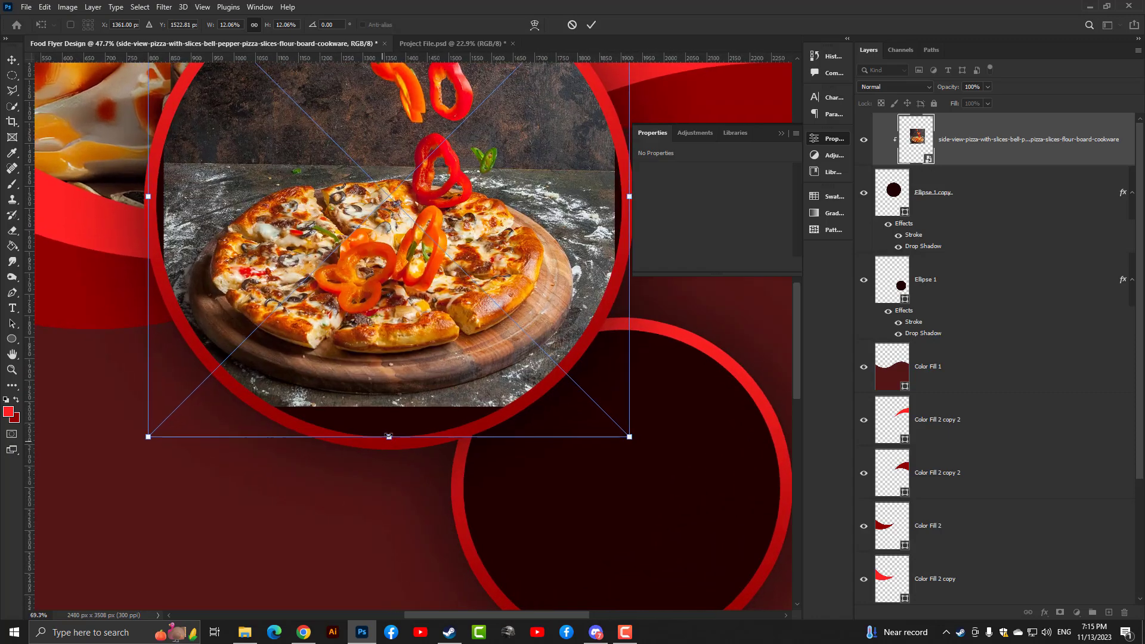
{"action": "scroll", "coordinate": [388, 433], "scroll_direction": "up", "scroll_amount": 3}
{"action": "key", "text": "Return"}
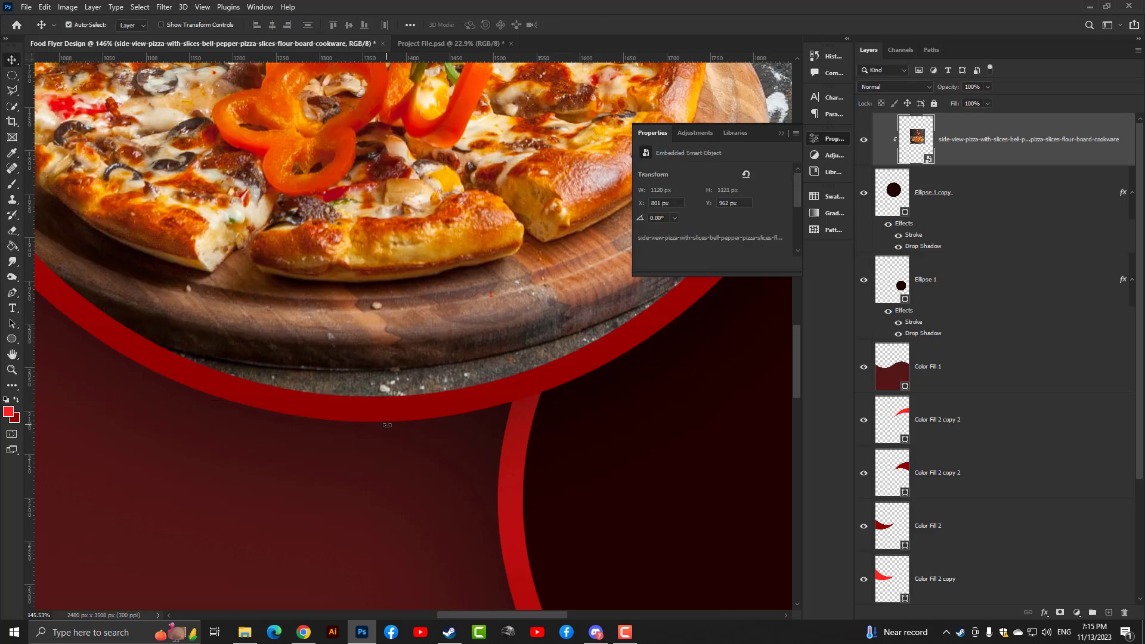
Step: Move the mixed-ingredient pizza layer up the stack to sit above Ellipse 1
{"action": "key", "text": "ctrl+0"}
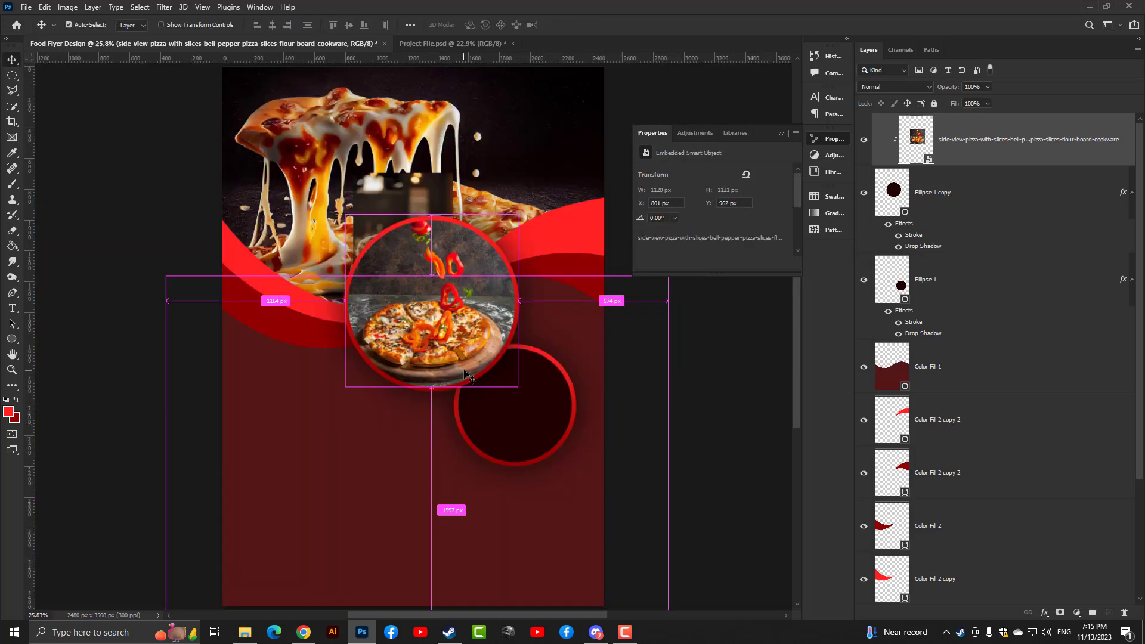
{"action": "mouse_move", "coordinate": [945, 486]}
{"action": "left_mouse_down"}
{"action": "mouse_move", "coordinate": [938, 222]}
{"action": "mouse_move", "coordinate": [938, 263]}
{"action": "left_mouse_up"}
{"action": "key", "text": "ctrl"}
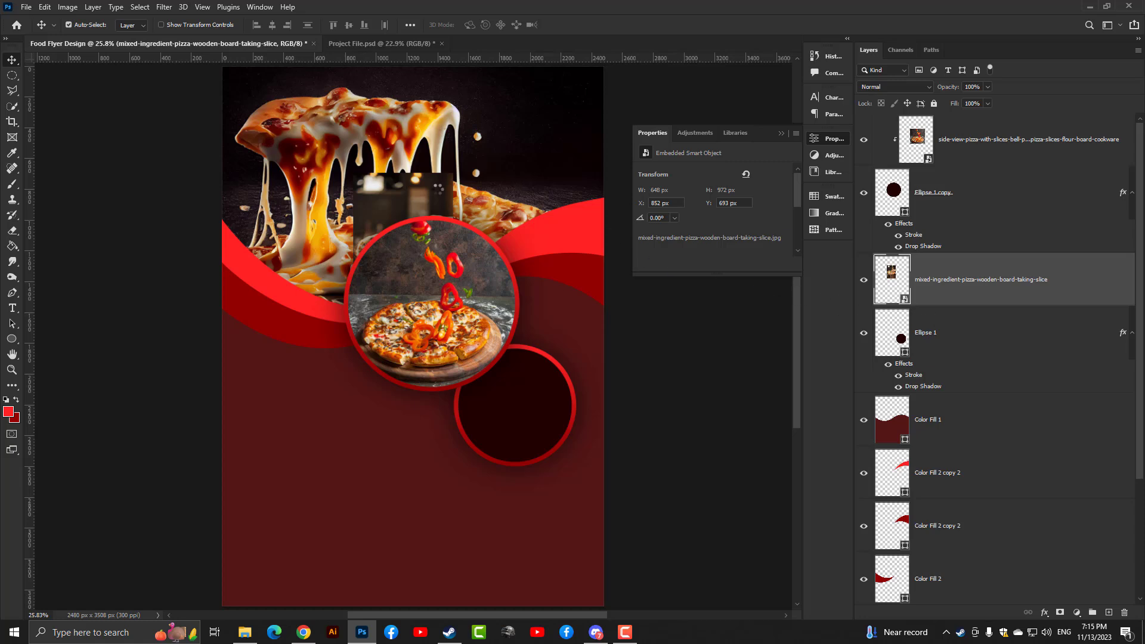
Step: Clip the hand-lifting-a-slice photo to the smaller circle and resize it to 737 × 1105 px
{"action": "left_click_drag", "start_coordinate": [404, 247], "coordinate": [515, 423]}
{"action": "key", "text": "ctrl+t"}
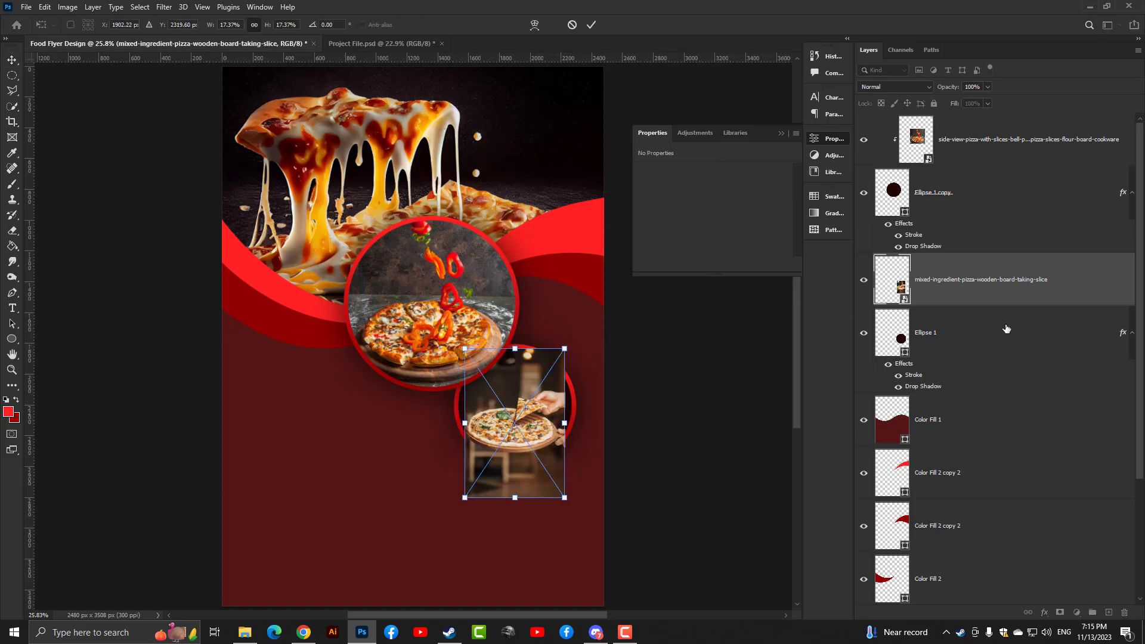
{"action": "left_click", "coordinate": [946, 314], "text": "alt"}
{"action": "scroll", "coordinate": [566, 420], "scroll_direction": "up", "scroll_amount": 3}
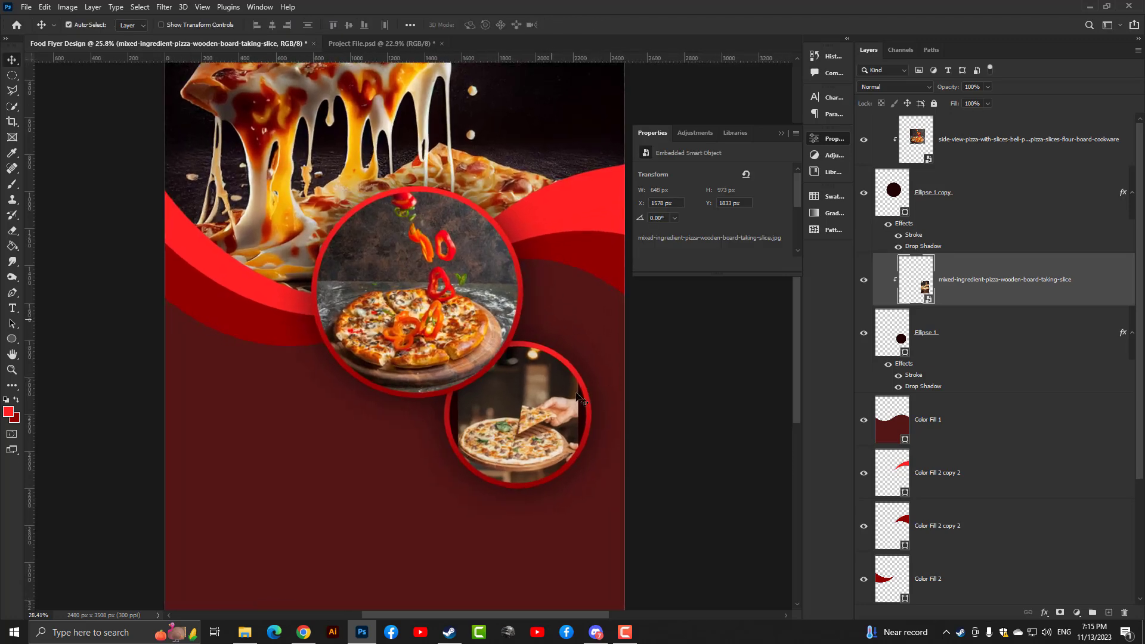
{"action": "mouse_move", "coordinate": [545, 440]}
{"action": "left_mouse_down"}
{"action": "mouse_move", "coordinate": [545, 414]}
{"action": "mouse_move", "coordinate": [586, 429]}
{"action": "left_mouse_up"}
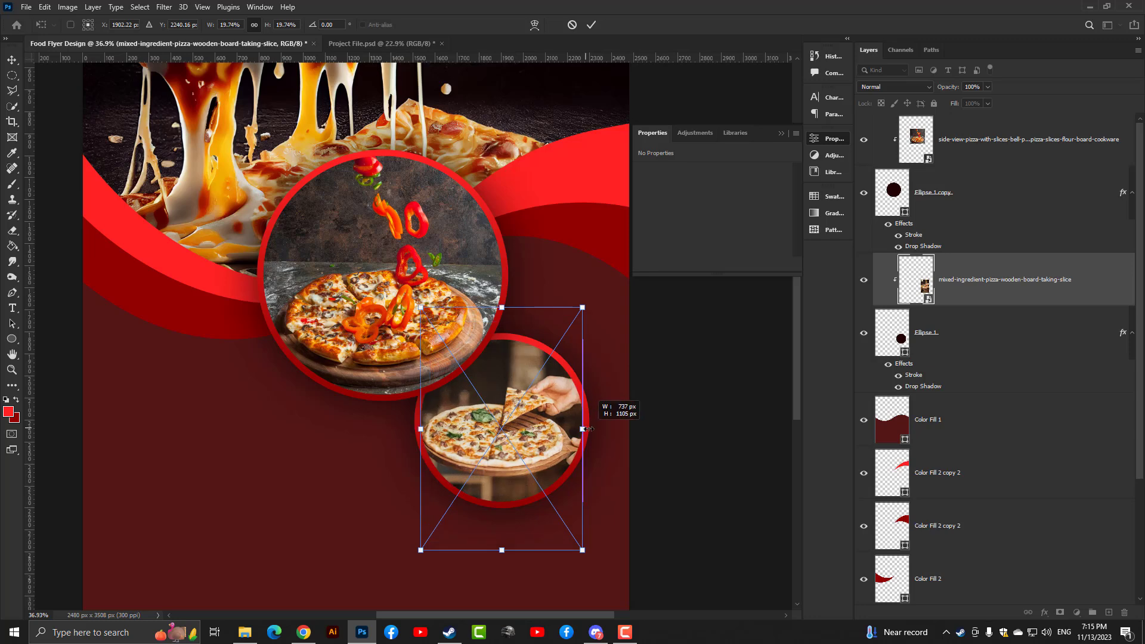
{"action": "key", "text": "Return"}
{"action": "scroll", "coordinate": [561, 431], "scroll_direction": "up", "scroll_amount": 1}
{"action": "scroll", "coordinate": [560, 431], "scroll_direction": "up", "scroll_amount": 2}
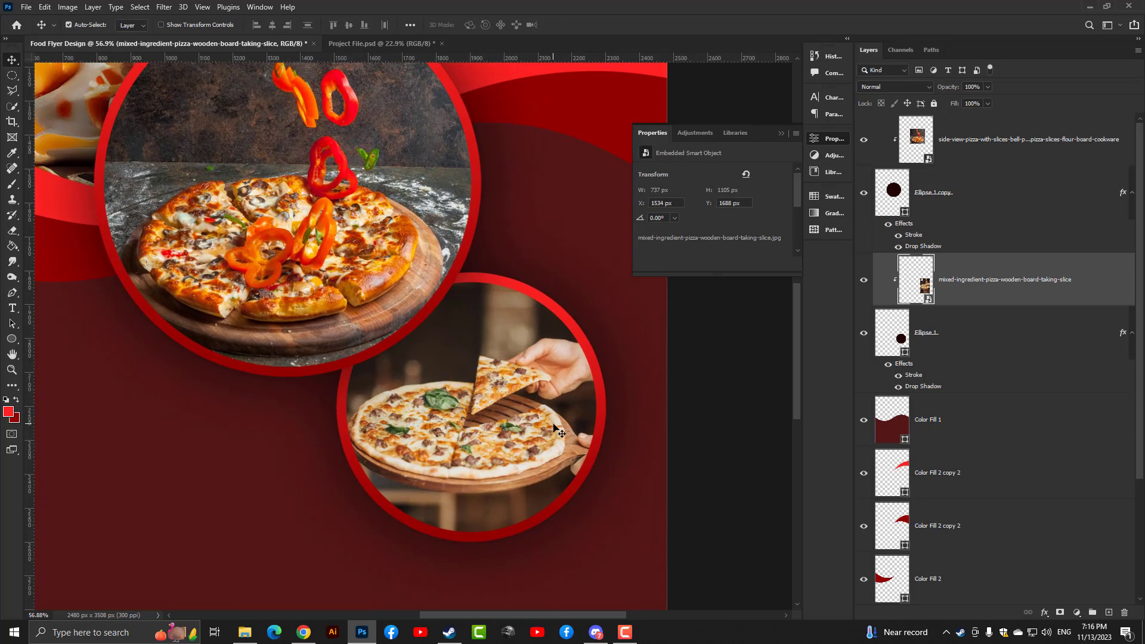
{"action": "scroll", "coordinate": [559, 431], "scroll_direction": "down", "scroll_amount": 4}
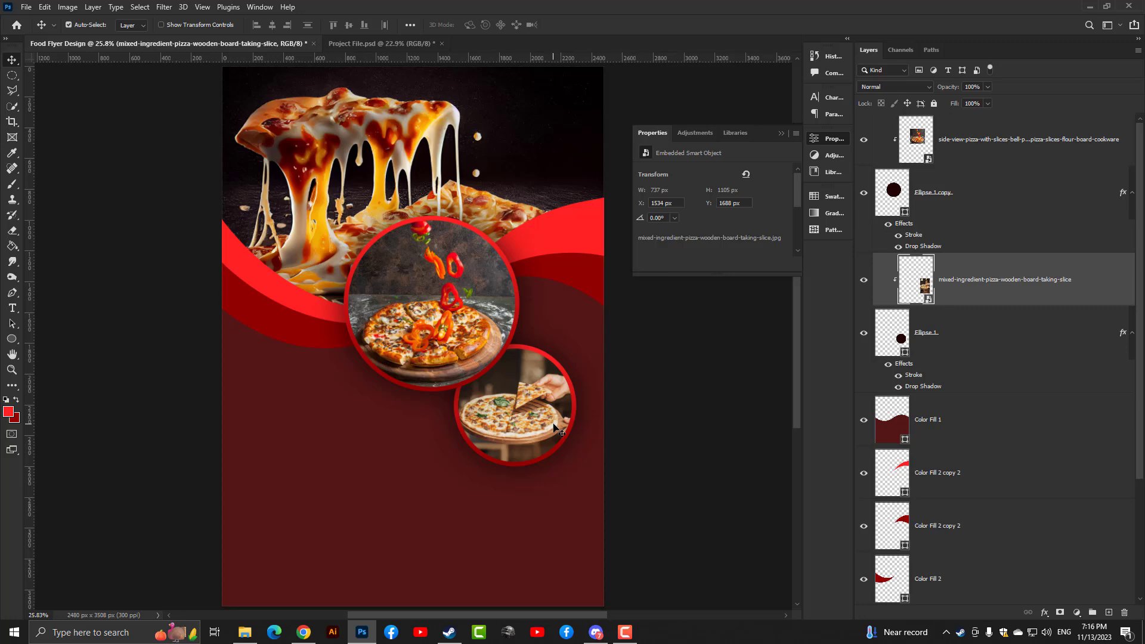
Step: Draw a red rectangle across the bottom of the flyer
{"action": "scroll", "coordinate": [550, 322], "scroll_direction": "up", "scroll_amount": 1}
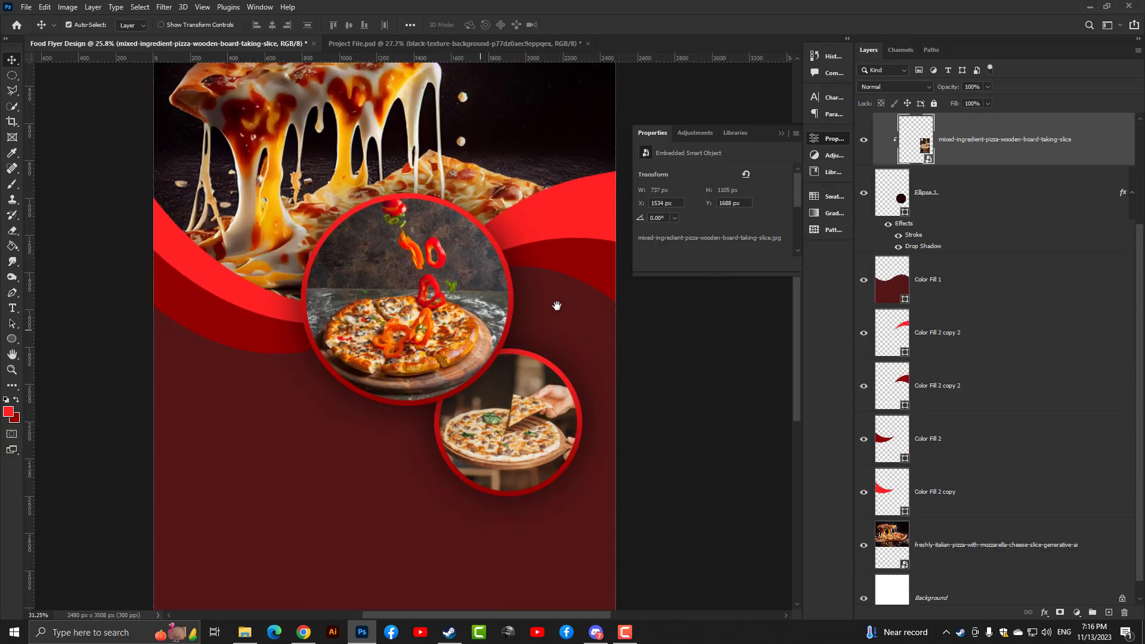
{"action": "left_click_drag", "start_coordinate": [550, 301], "coordinate": [552, 213]}
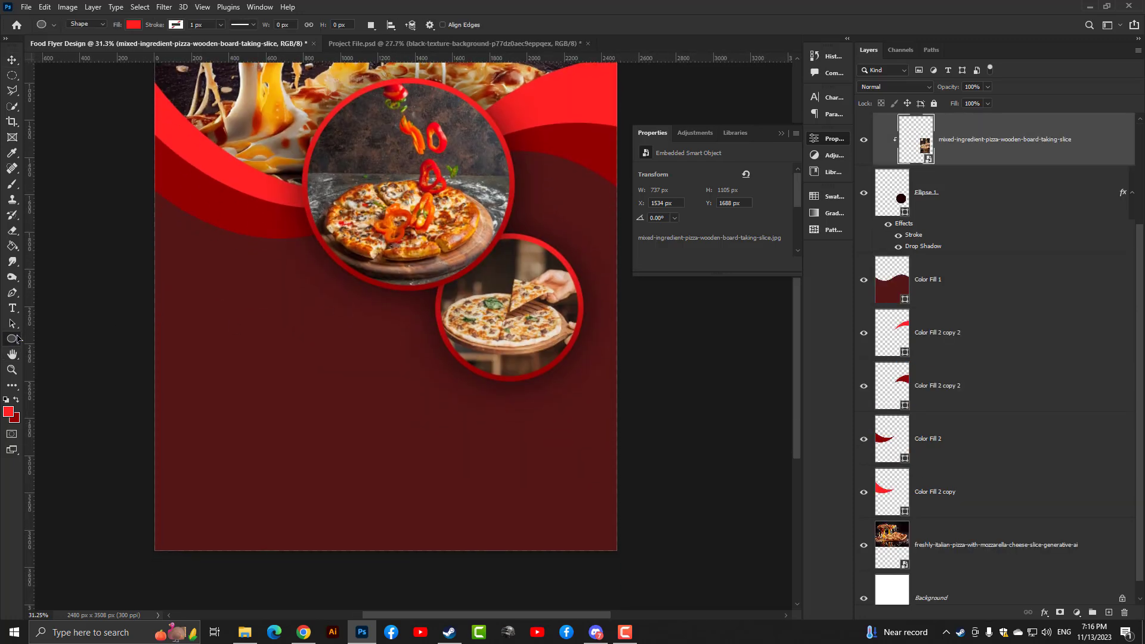
{"action": "left_click_drag", "start_coordinate": [16, 339], "coordinate": [60, 338]}
{"action": "left_click_drag", "start_coordinate": [646, 455], "coordinate": [334, 536]}
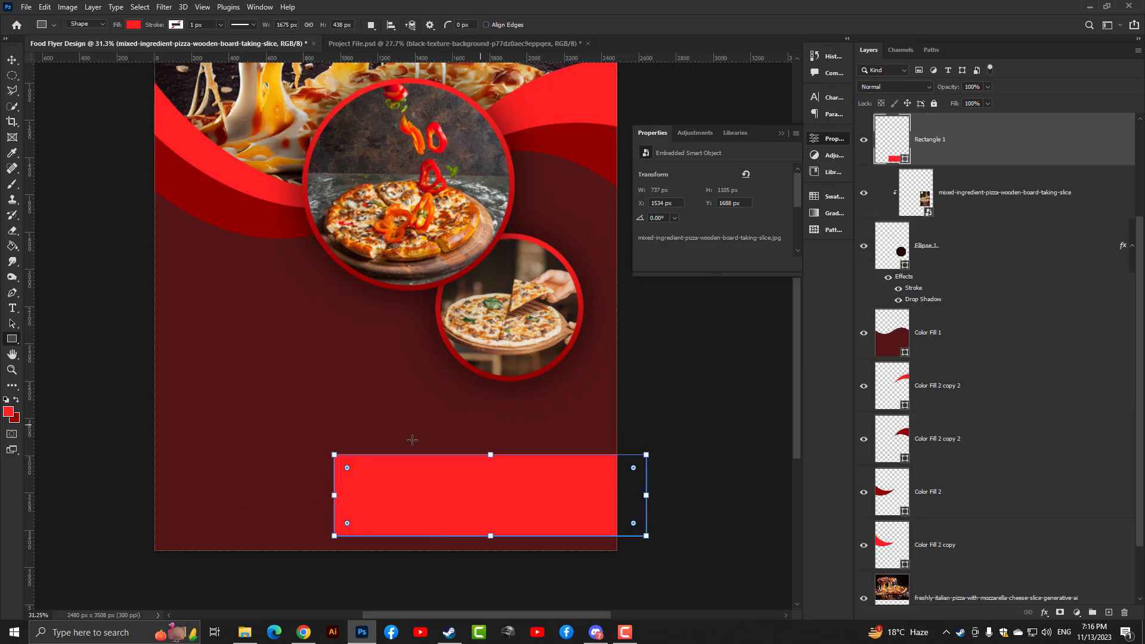
{"action": "left_click", "coordinate": [12, 60]}
{"action": "left_click", "coordinate": [747, 338]}
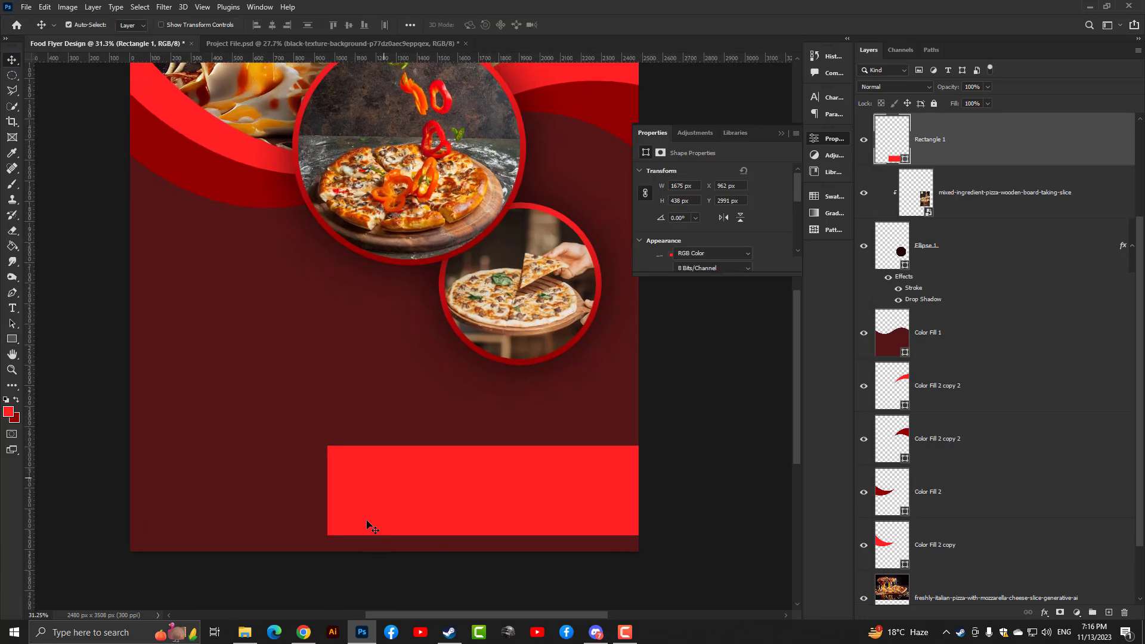
{"action": "scroll", "coordinate": [343, 484], "scroll_direction": "up", "scroll_amount": 3, "text": "alt"}
{"action": "left_click", "coordinate": [323, 424]}
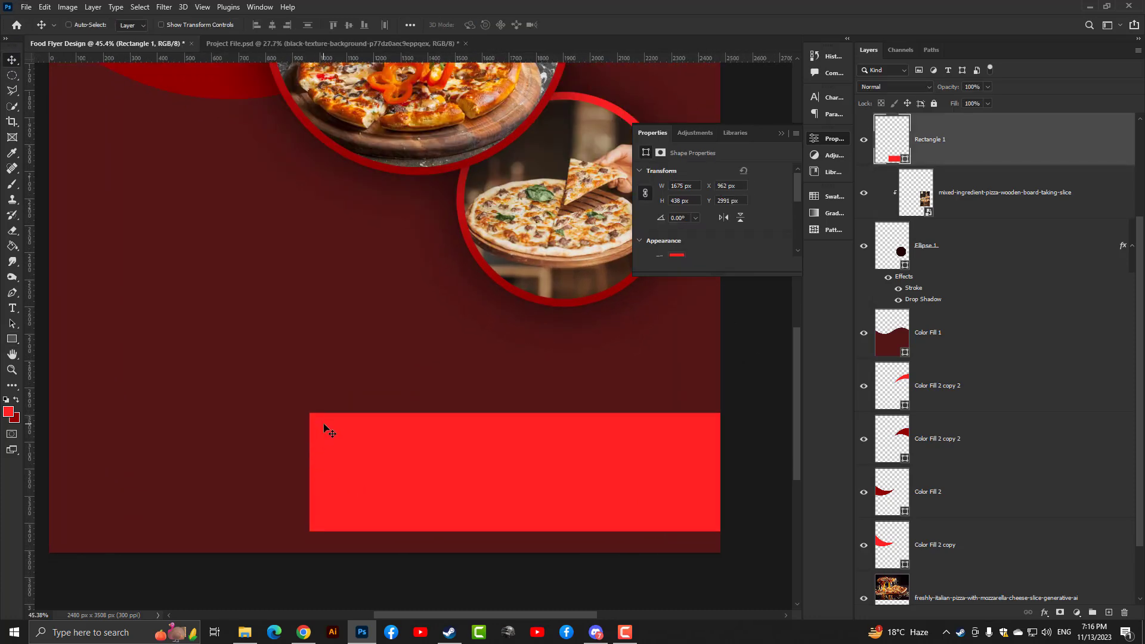
Step: Slant the red rectangle into a trapezoid band and reduce its height to about 85%
{"action": "key", "text": "ctrl+t"}
{"action": "left_click_drag", "start_coordinate": [310, 413], "coordinate": [441, 413]}
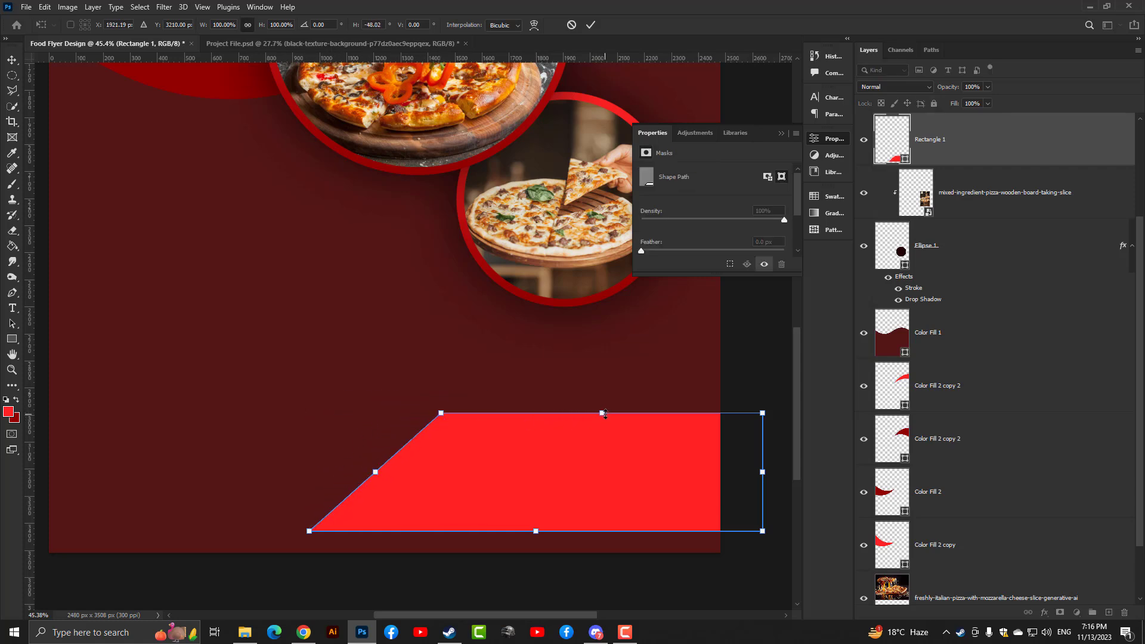
{"action": "left_click_drag", "start_coordinate": [602, 413], "coordinate": [595, 436]}
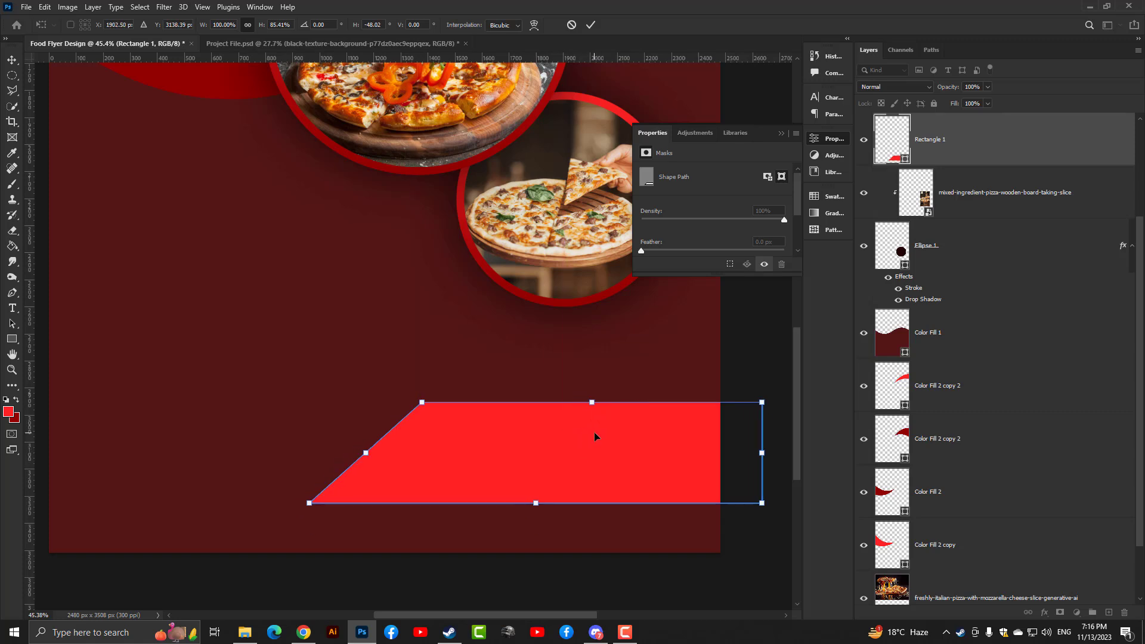
{"action": "key", "text": "Return"}
{"action": "key", "text": "ctrl+0"}
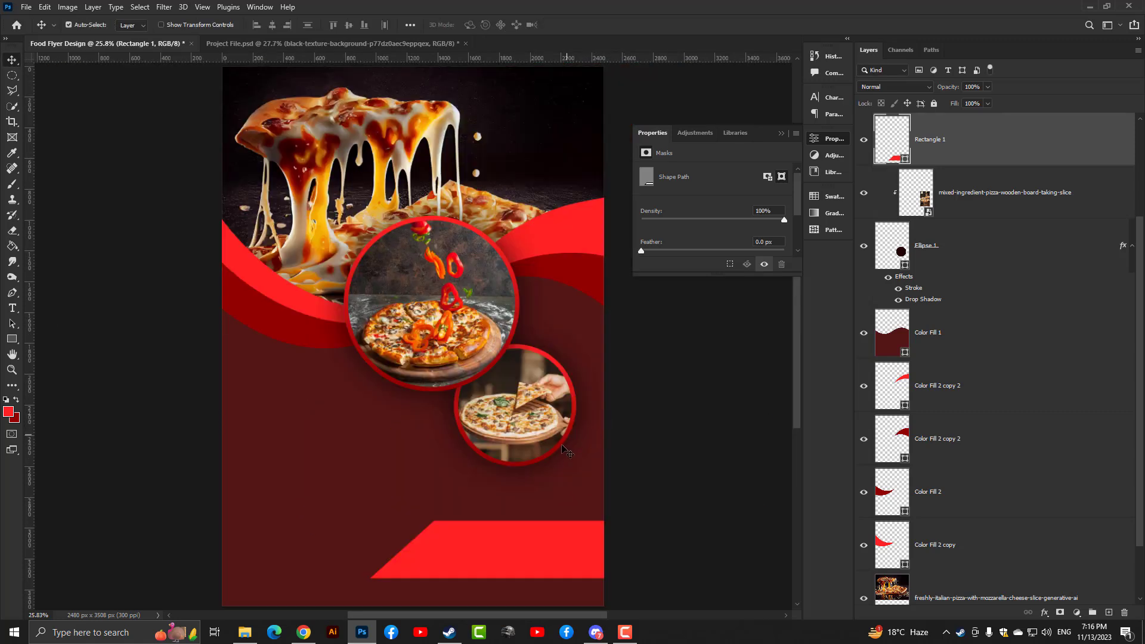
{"action": "scroll", "coordinate": [564, 451], "scroll_direction": "down", "scroll_amount": 1}
Step: Paste the Super DELICIOUS FOOD ALL TIME headline and position it just below the pizza photos
{"action": "key", "text": "ctrl+v"}
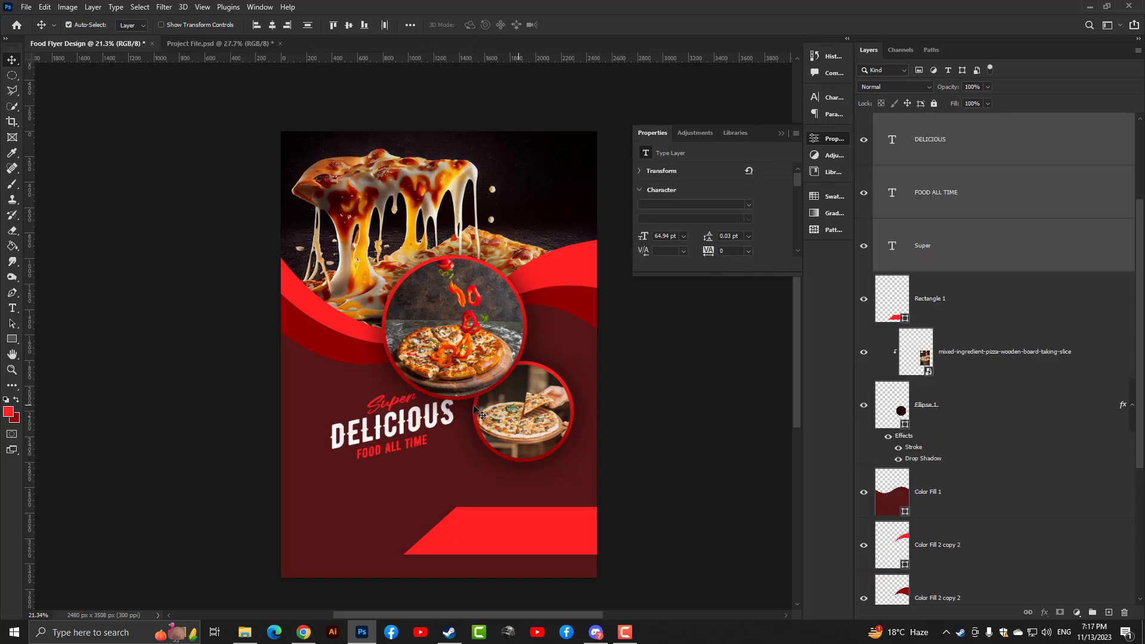
{"action": "scroll", "coordinate": [469, 409], "scroll_direction": "up", "scroll_amount": 1}
{"action": "scroll", "coordinate": [468, 409], "scroll_direction": "up", "scroll_amount": 1}
{"action": "key", "text": "ctrl+t"}
{"action": "left_click_drag", "start_coordinate": [365, 416], "coordinate": [332, 428]}
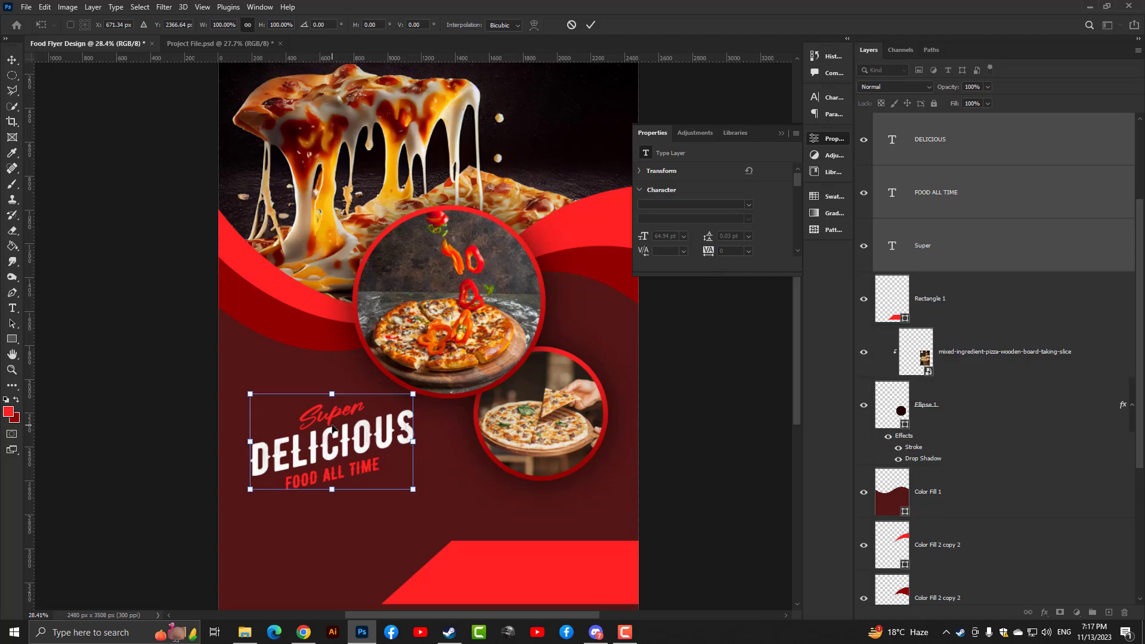
{"action": "key", "text": "Return"}
{"action": "scroll", "coordinate": [305, 370], "scroll_direction": "up", "scroll_amount": 2}
{"action": "scroll", "coordinate": [298, 343], "scroll_direction": "up", "scroll_amount": 1}
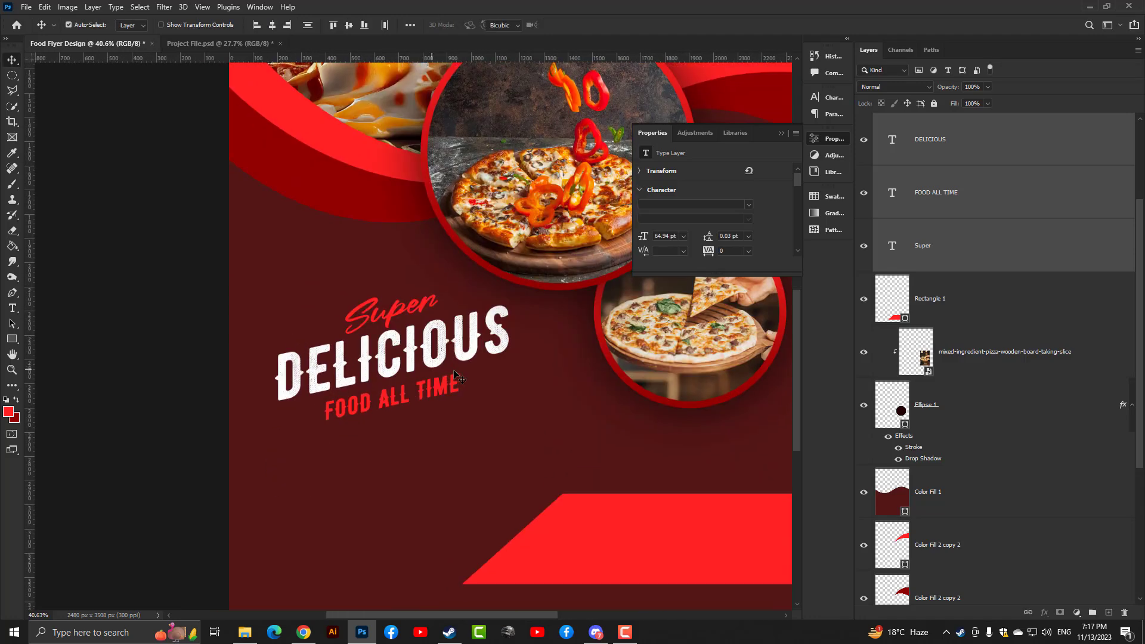
{"action": "key", "text": "ctrl+t"}
{"action": "left_click_drag", "start_coordinate": [404, 361], "coordinate": [393, 343]}
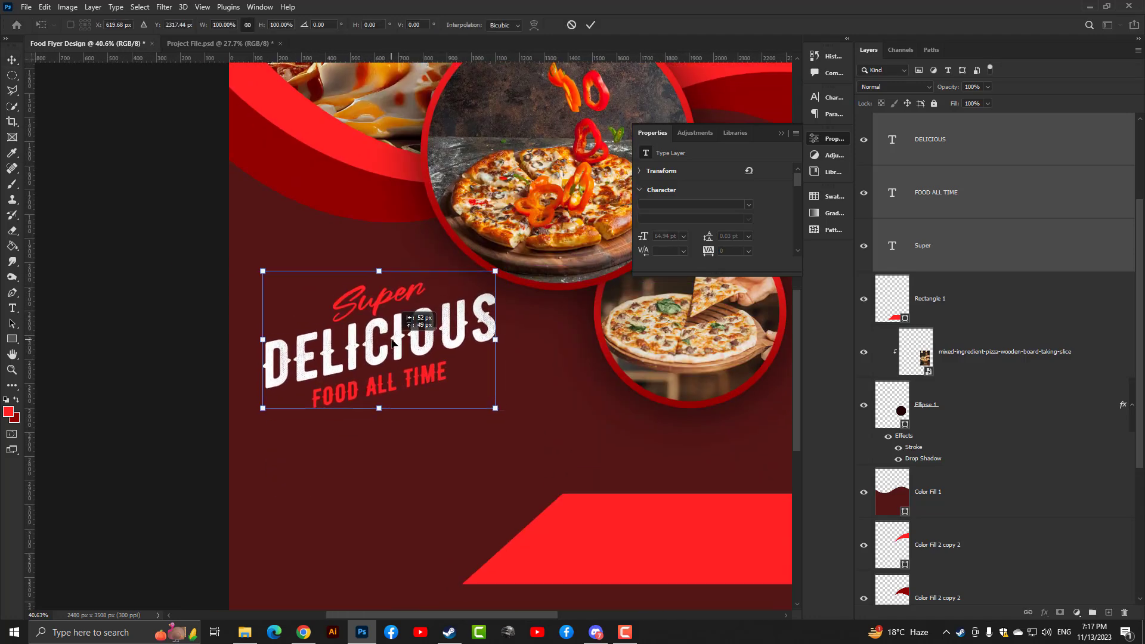
{"action": "key", "text": "Return"}
{"action": "scroll", "coordinate": [392, 343], "scroll_direction": "down", "scroll_amount": 2}
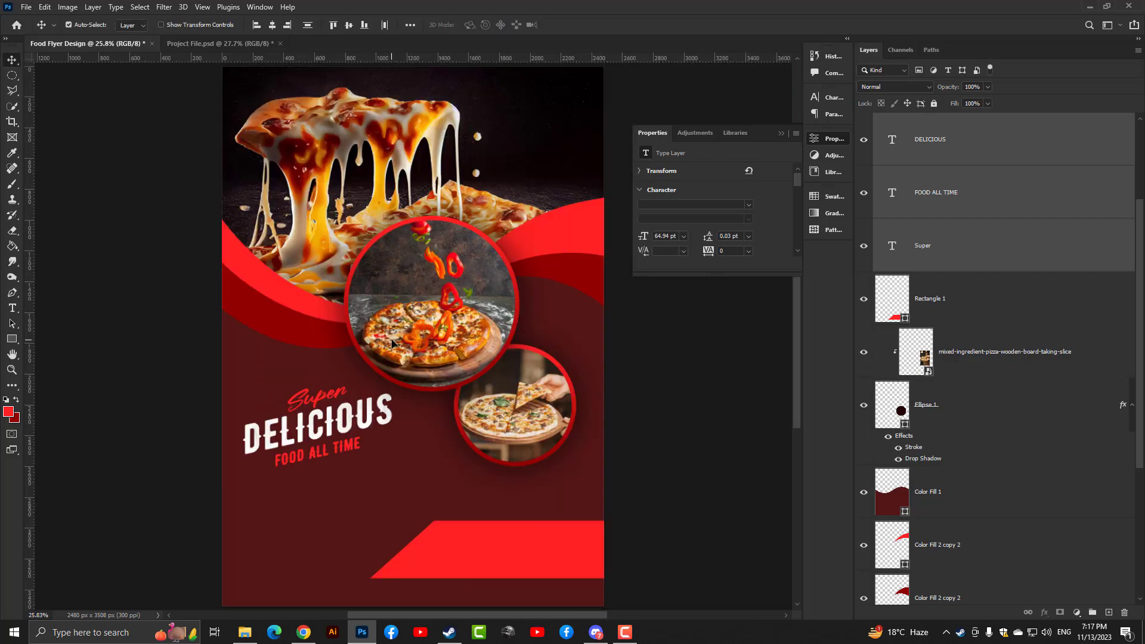
Step: Paste the body text, QR code and 24/7 offer group and place it at the lower left
{"action": "key", "text": "ctrl+v"}
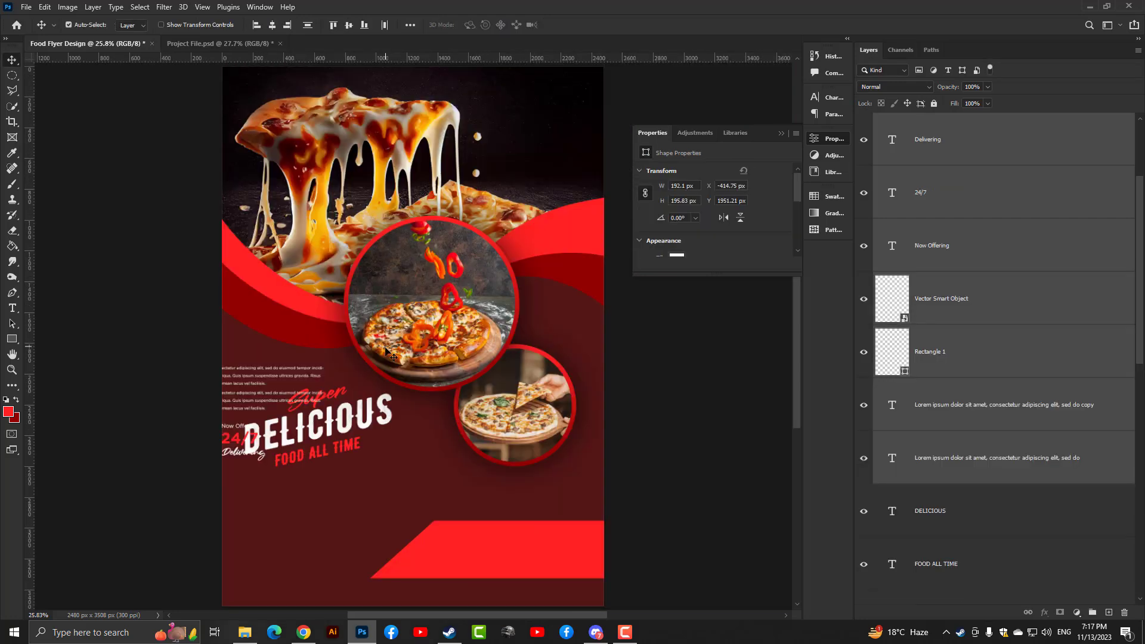
{"action": "key", "text": "ctrl+t"}
{"action": "mouse_move", "coordinate": [290, 432]}
{"action": "left_mouse_down"}
{"action": "mouse_move", "coordinate": [331, 550]}
{"action": "mouse_move", "coordinate": [367, 541]}
{"action": "left_mouse_up"}
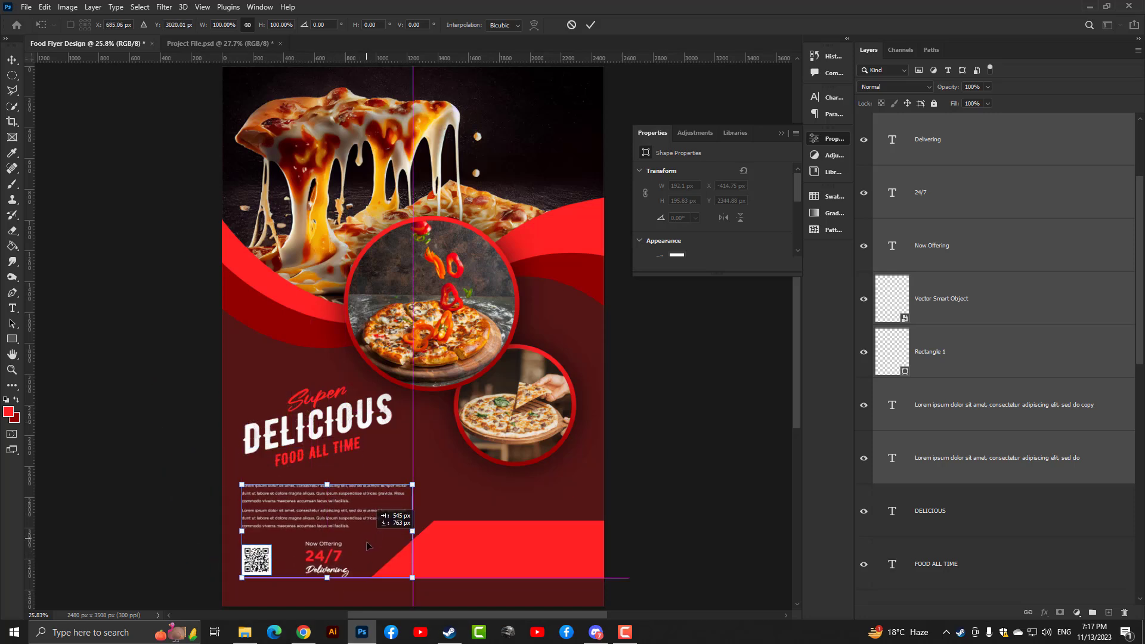
{"action": "left_click_drag", "start_coordinate": [366, 548], "coordinate": [365, 540]}
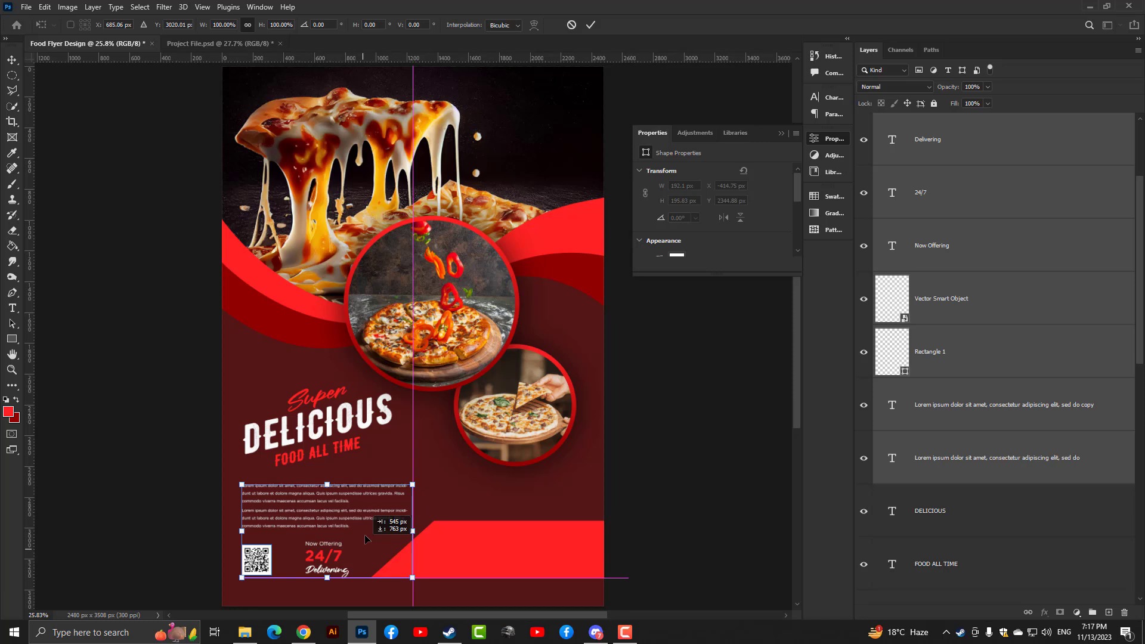
{"action": "left_click_drag", "start_coordinate": [365, 539], "coordinate": [366, 539]}
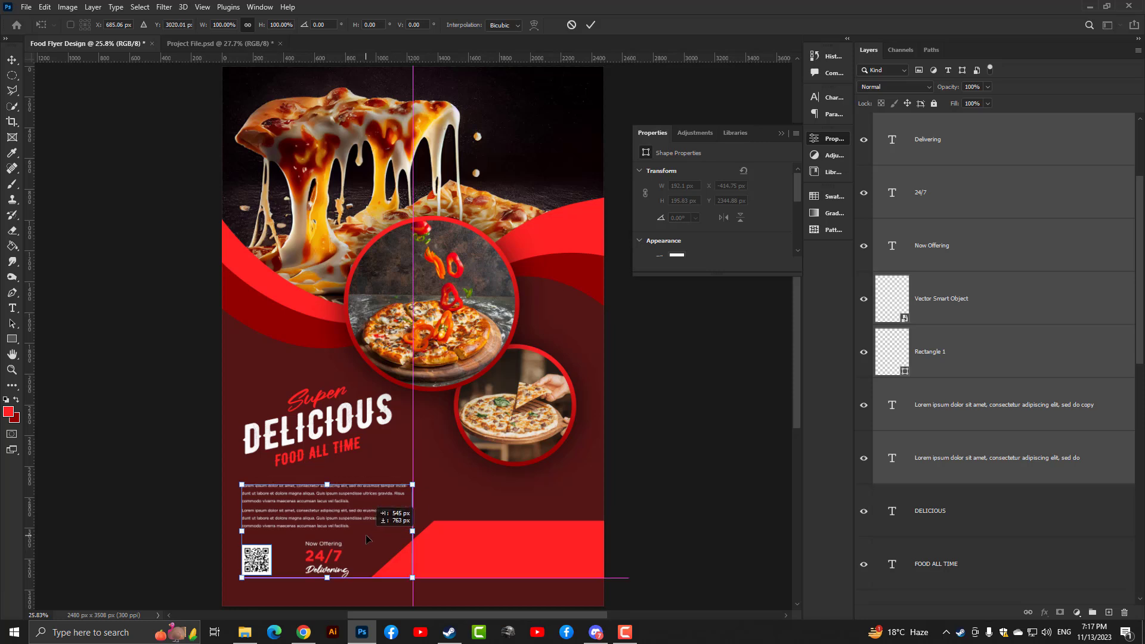
{"action": "key", "text": "Return"}
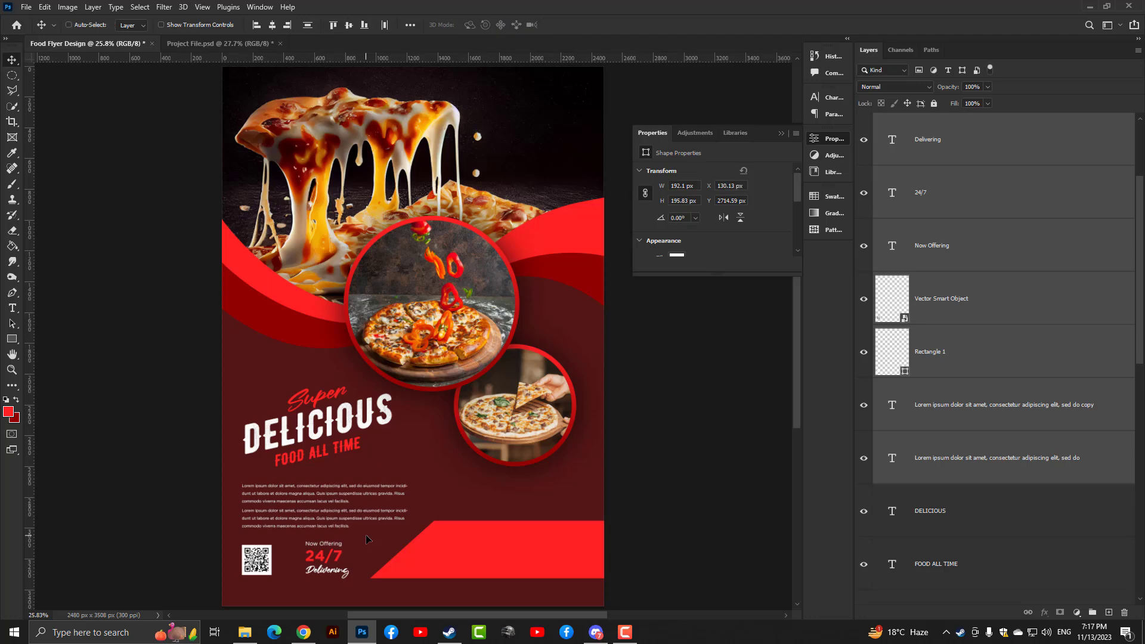
{"action": "scroll", "coordinate": [366, 540], "scroll_direction": "down", "scroll_amount": 1}
{"action": "scroll", "coordinate": [367, 539], "scroll_direction": "down", "scroll_amount": 1}
{"action": "scroll", "coordinate": [343, 531], "scroll_direction": "down", "scroll_amount": 1}
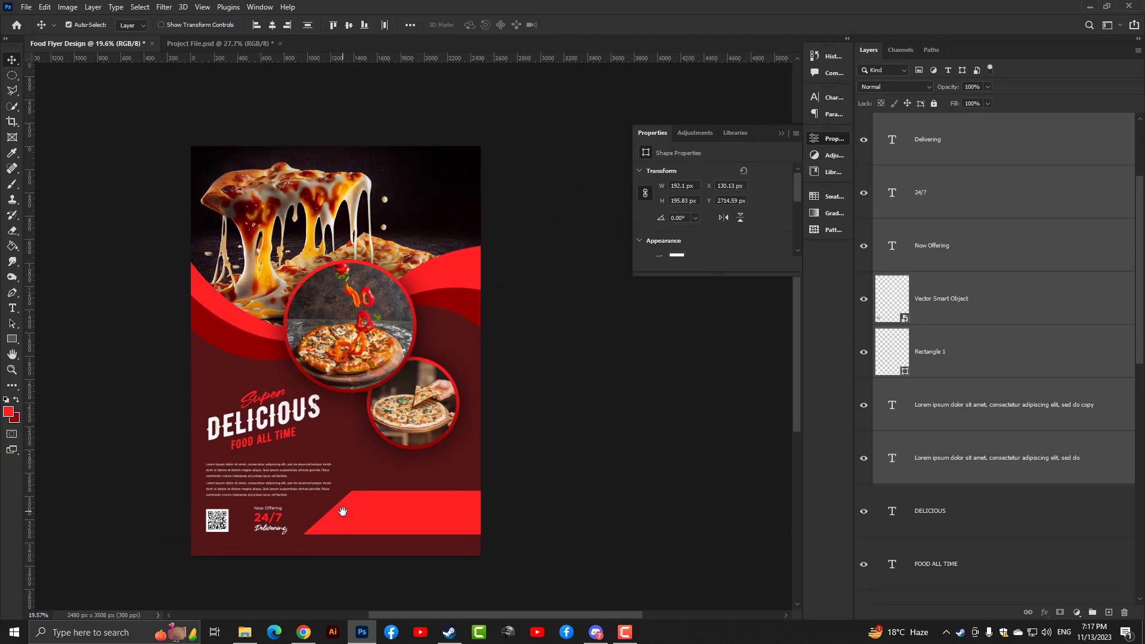
{"action": "scroll", "coordinate": [343, 531], "scroll_direction": "up", "scroll_amount": 1}
{"action": "scroll", "coordinate": [343, 531], "scroll_direction": "up", "scroll_amount": 1}
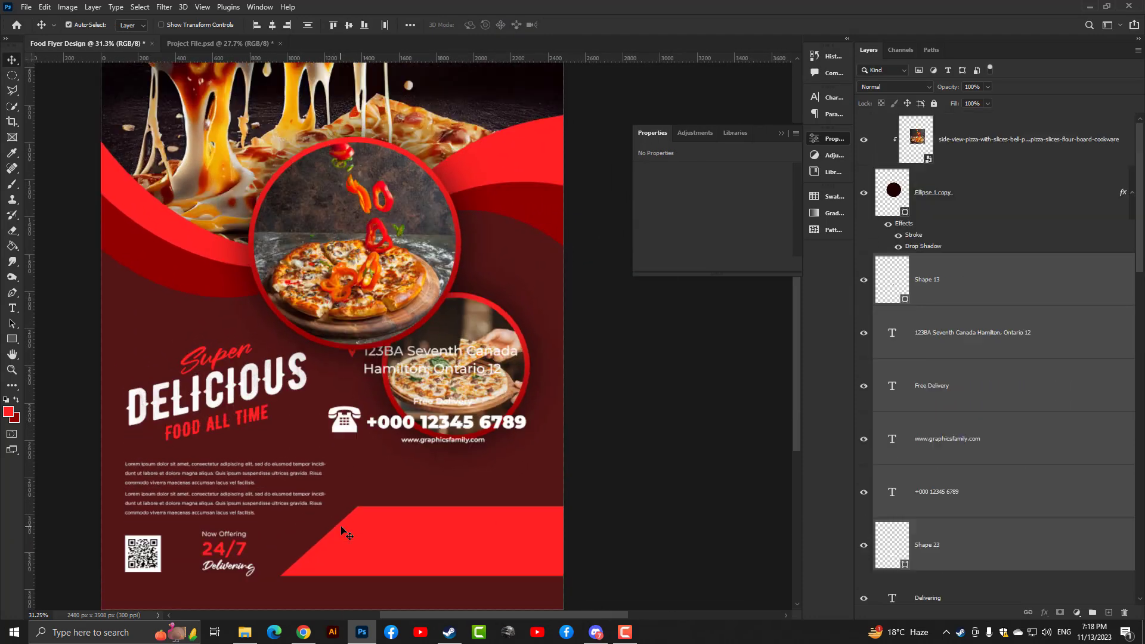
Step: Move the address, phone and website group onto the bottom red band
{"action": "key", "text": "ctrl+t"}
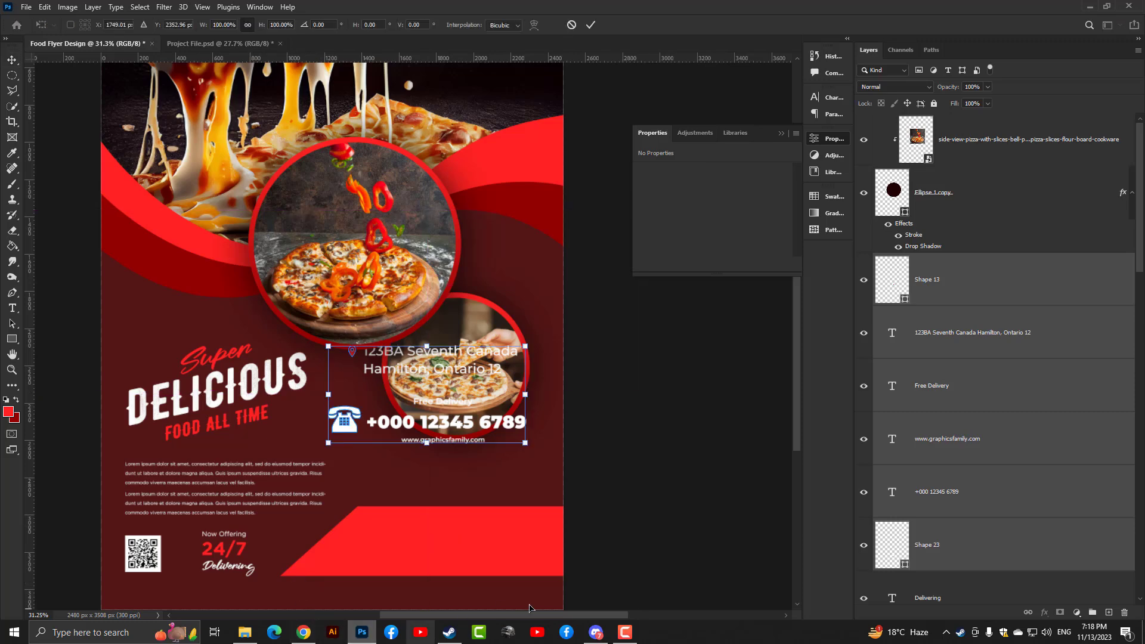
{"action": "mouse_move", "coordinate": [409, 419]}
{"action": "left_mouse_down"}
{"action": "mouse_move", "coordinate": [428, 535]}
{"action": "mouse_move", "coordinate": [439, 537]}
{"action": "left_mouse_up"}
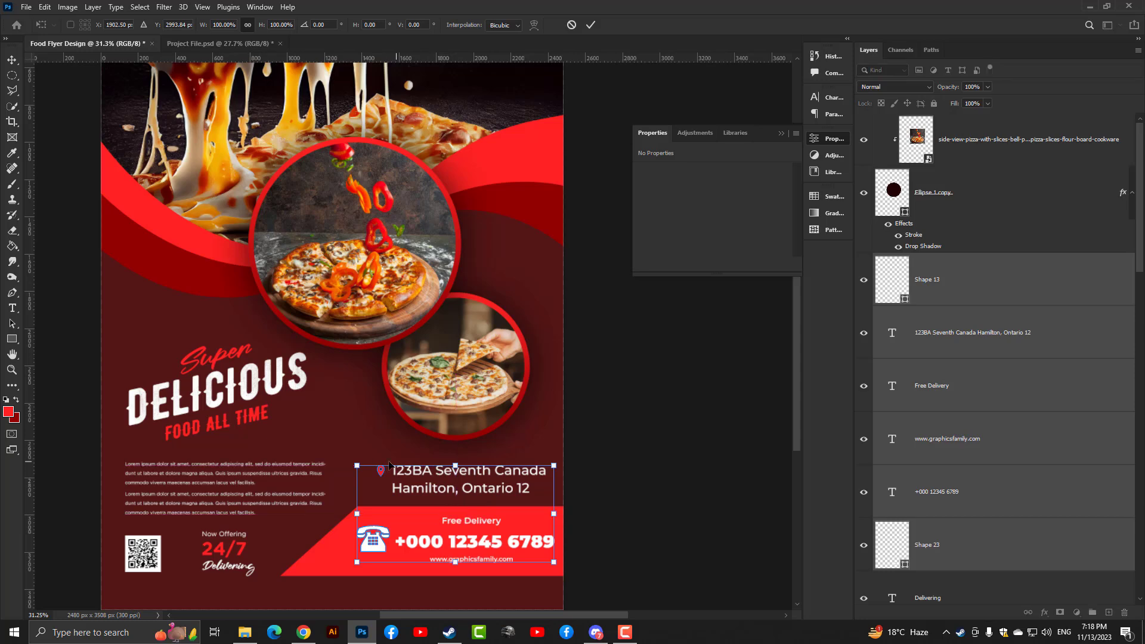
{"action": "key", "text": "Return"}
{"action": "key", "text": "ctrl+0"}
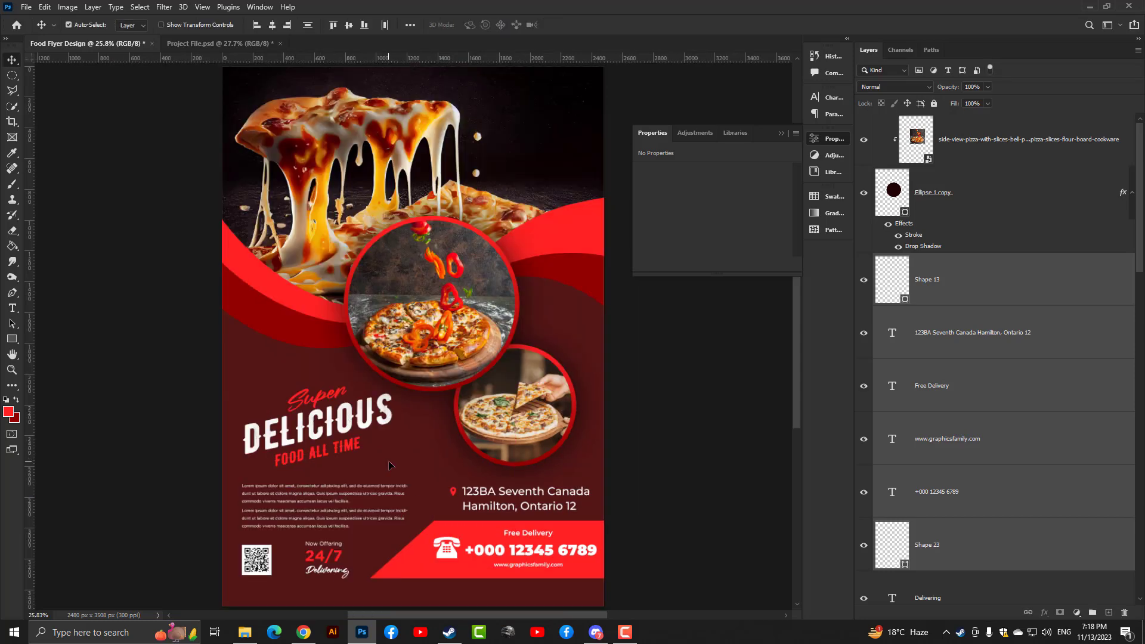
{"action": "scroll", "coordinate": [389, 453], "scroll_direction": "down", "scroll_amount": 2}
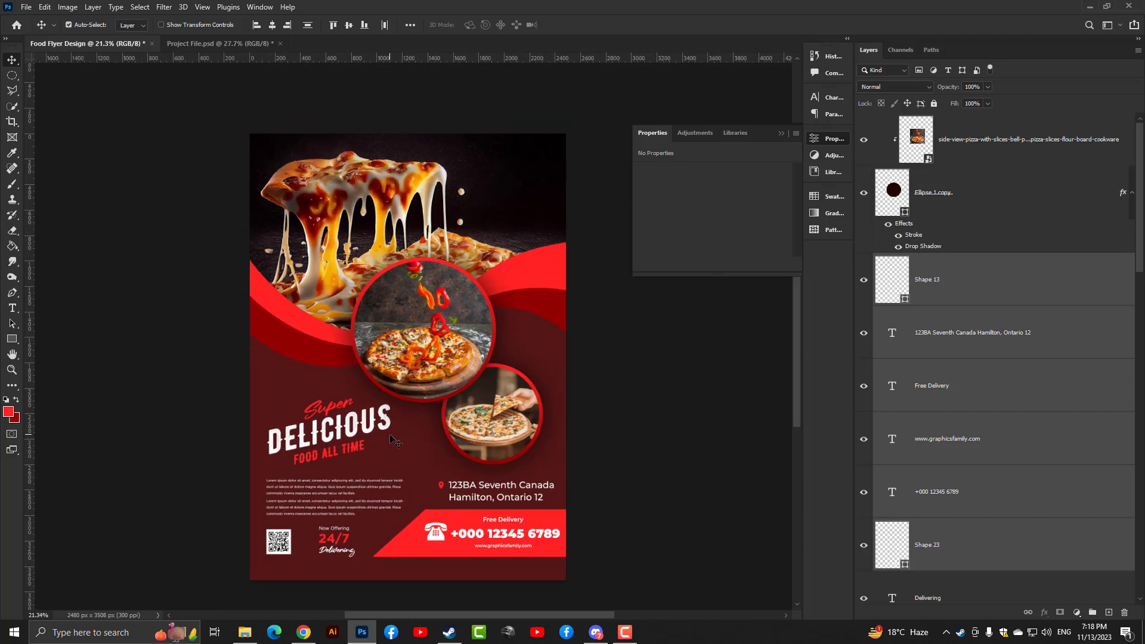
Step: Paste the Graphics Family logo into the flyer's top-right corner, nudged slightly up and right
{"action": "key", "text": "ctrl+v"}
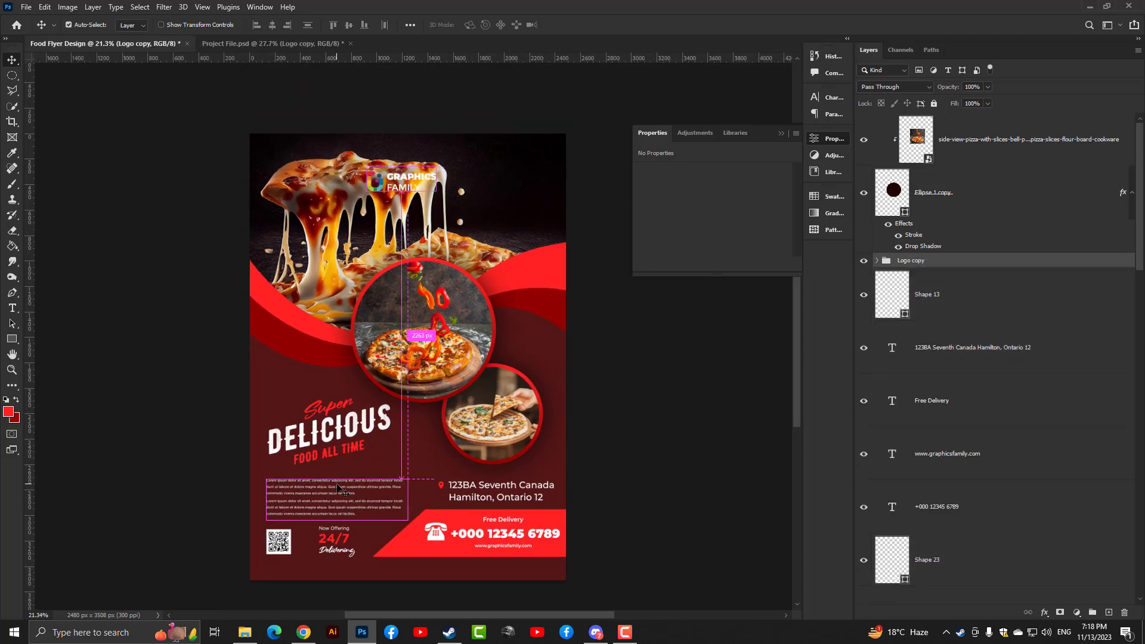
{"action": "key", "text": "ctrl+t"}
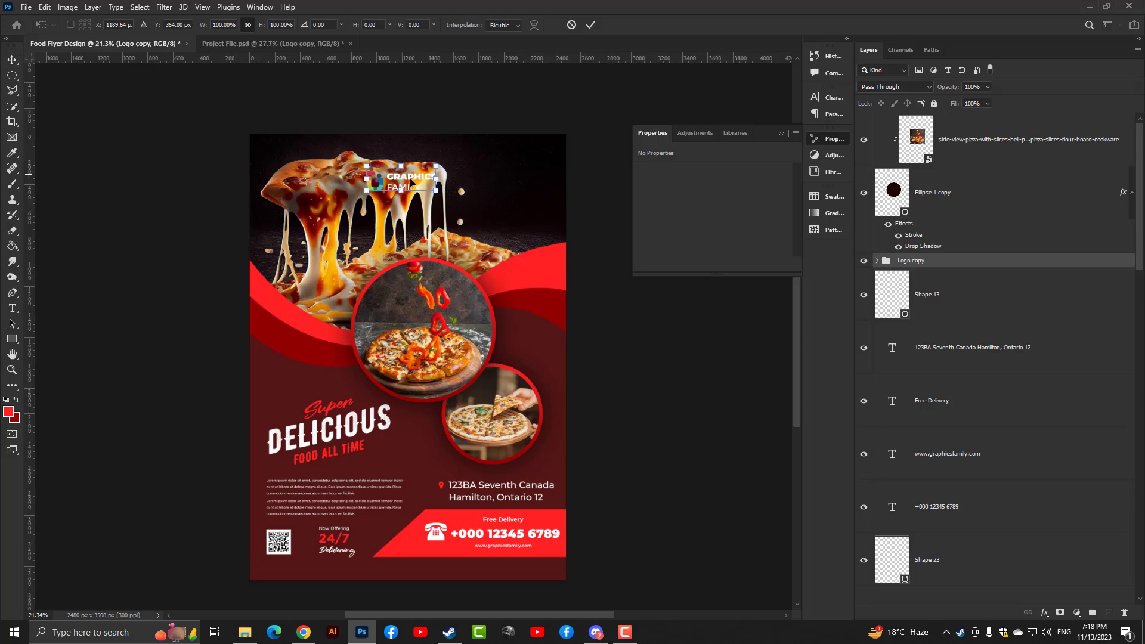
{"action": "left_click_drag", "start_coordinate": [407, 182], "coordinate": [515, 170]}
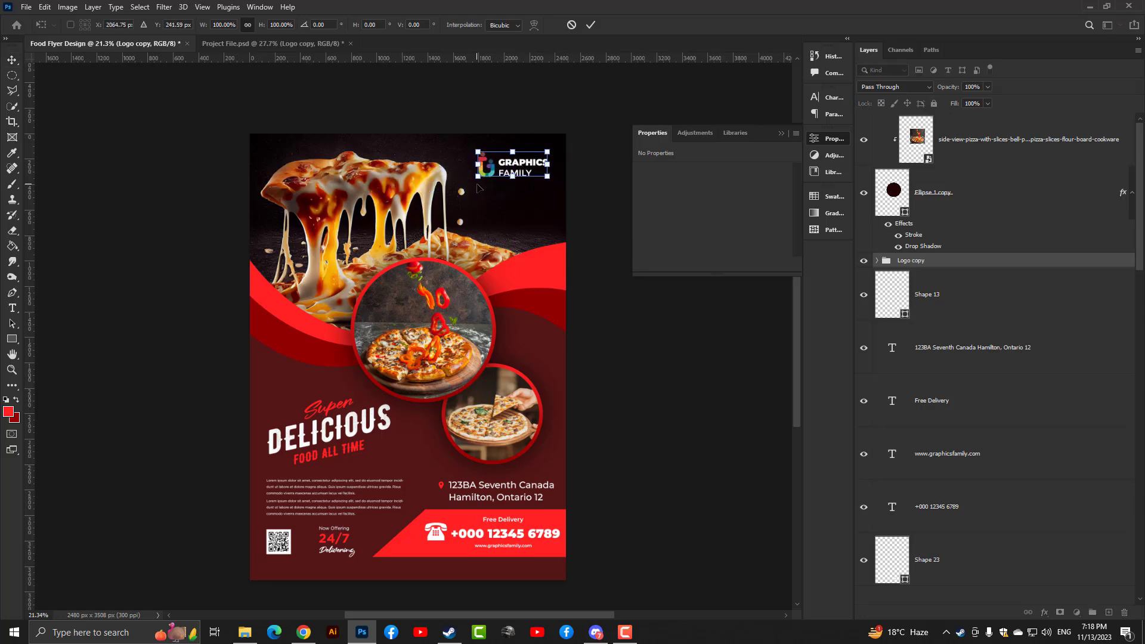
{"action": "key", "text": "Return"}
{"action": "scroll", "coordinate": [477, 188], "scroll_direction": "up", "scroll_amount": 2}
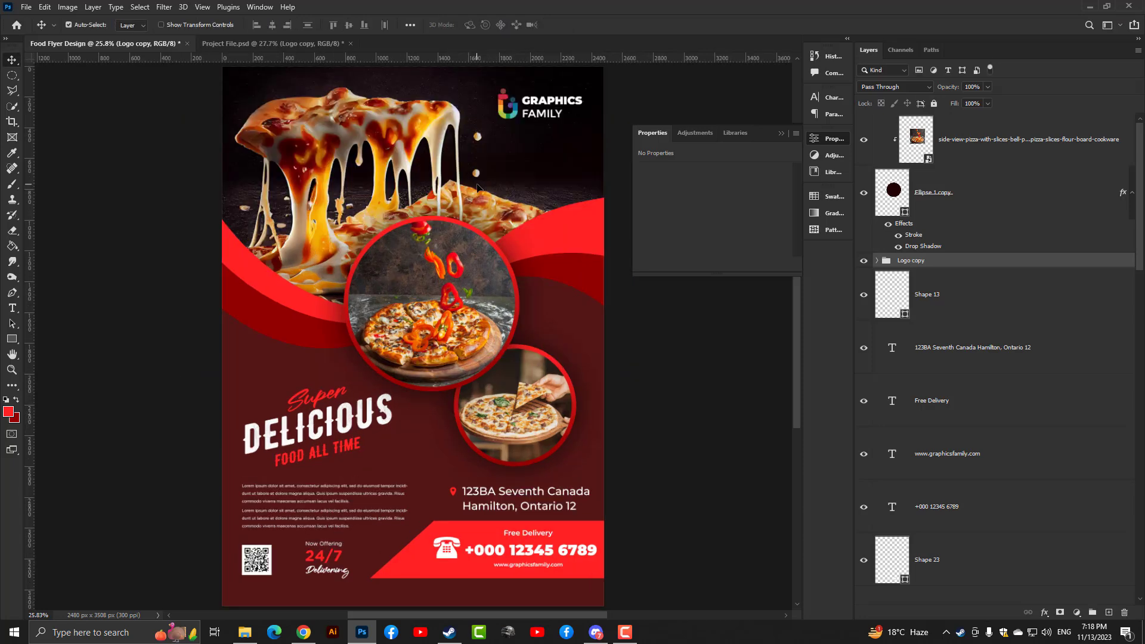
{"action": "key", "text": "shift+Right"}
{"action": "key", "text": "shift+Up"}
{"action": "key", "text": "shift+Up"}
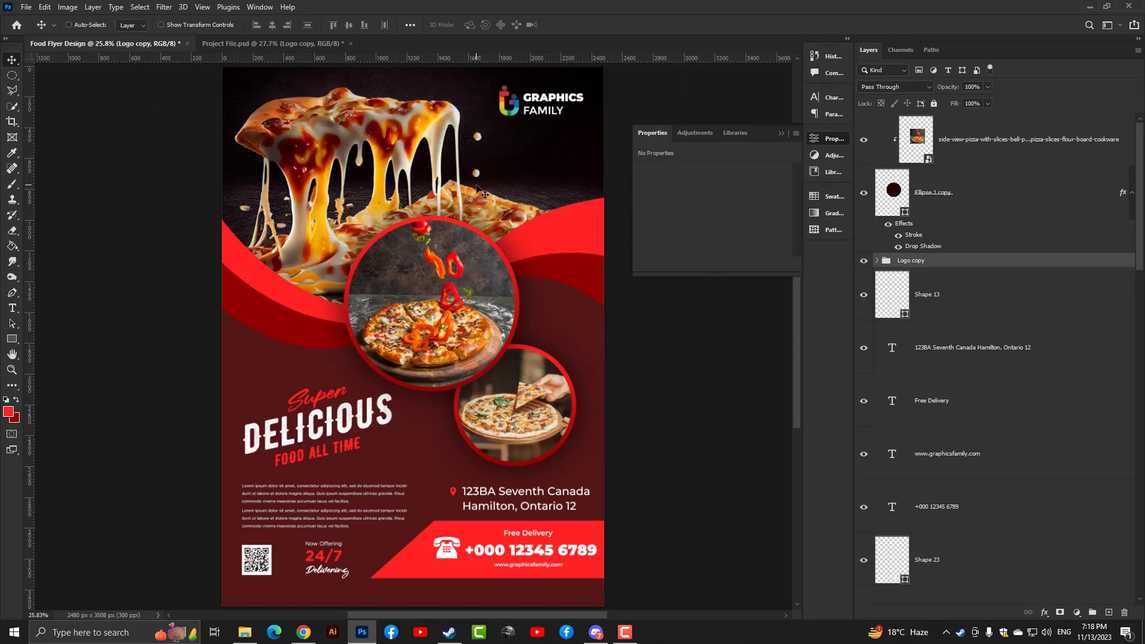
{"action": "left_click", "coordinate": [82, 201], "text": "ctrl"}
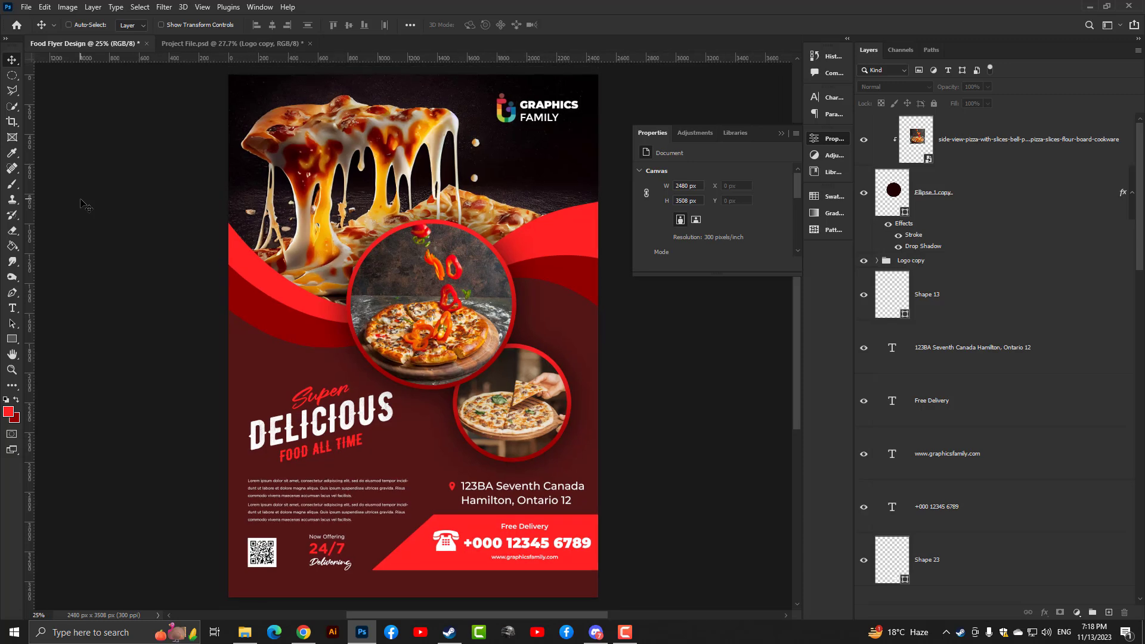
{"action": "key", "text": "ctrl+minus"}
{"action": "key", "text": "ctrl+minus"}
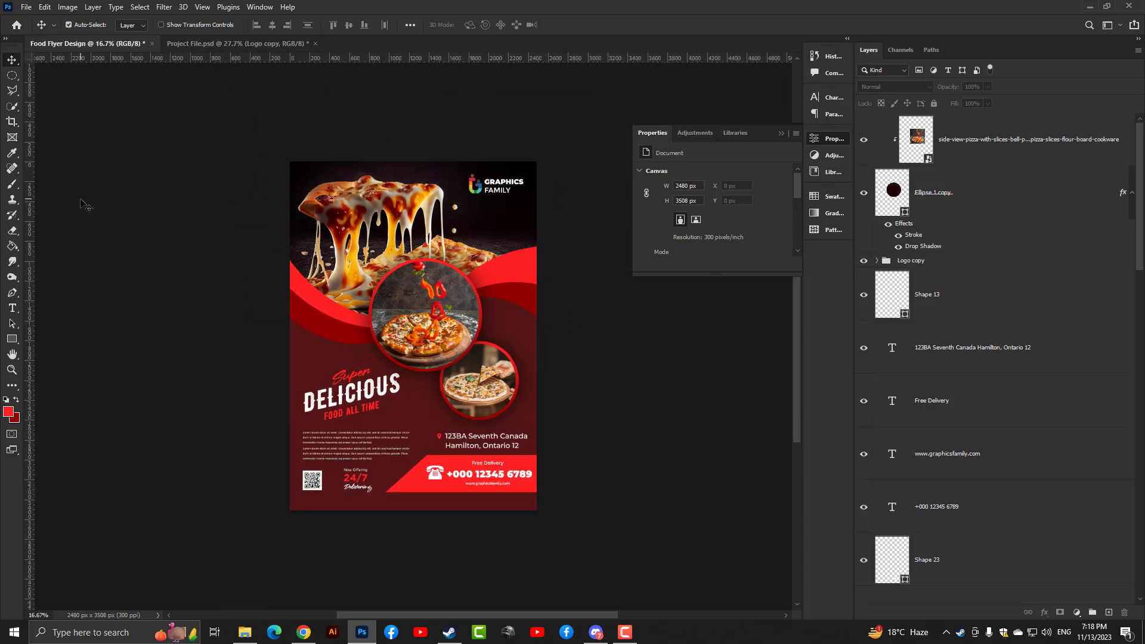